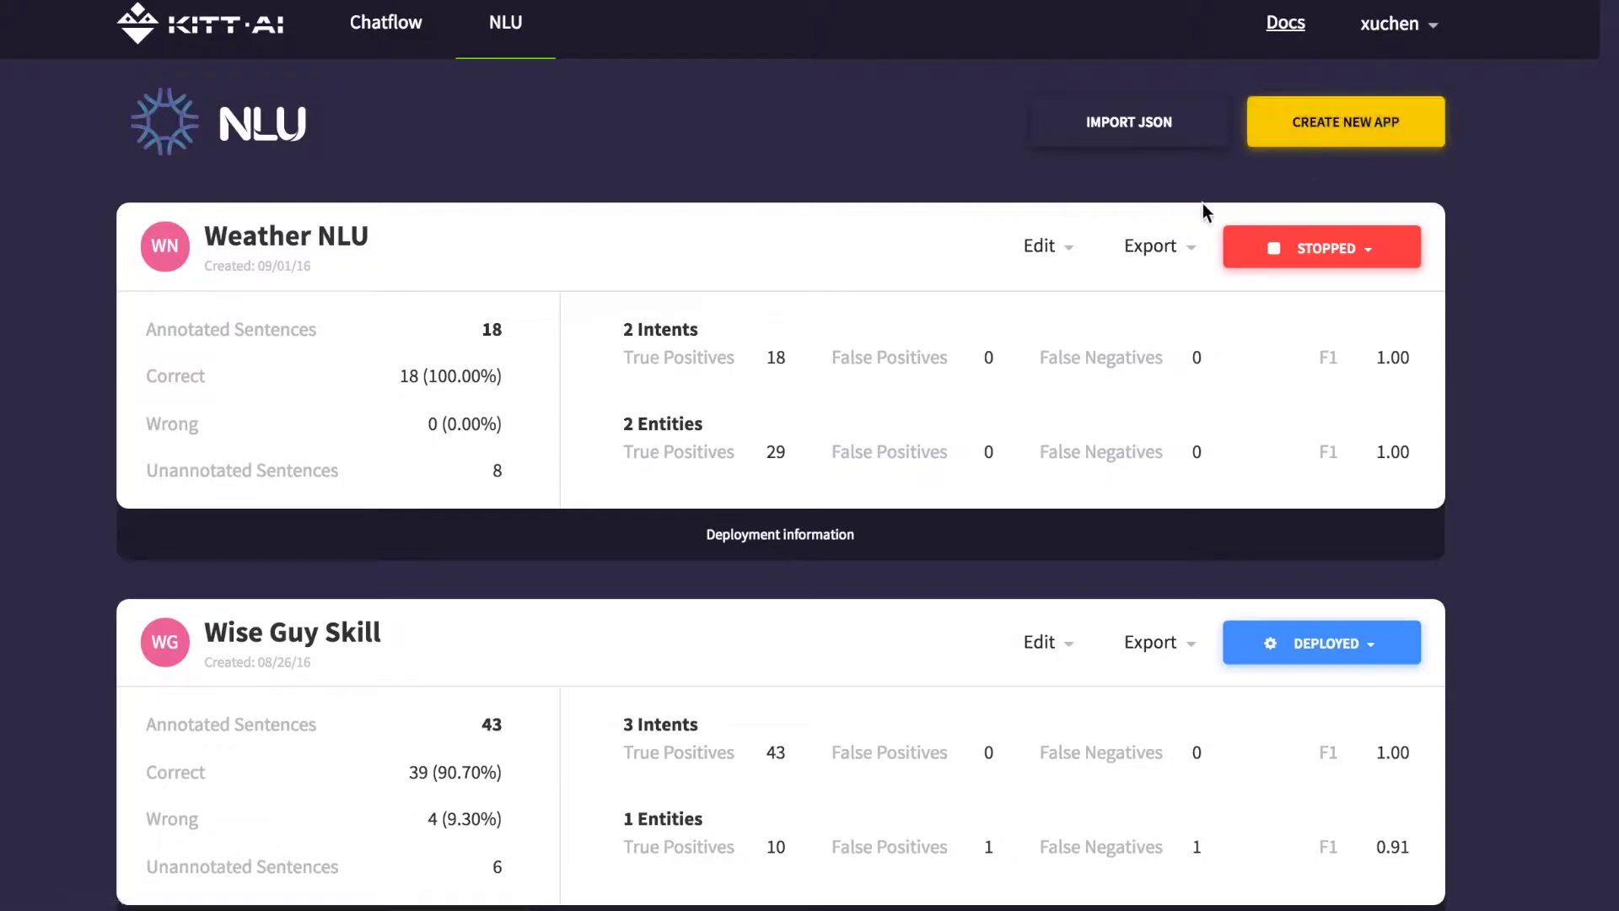
Step: Create a new NLU app named "smart lighting"
left_click(1316, 139)
type("sema")
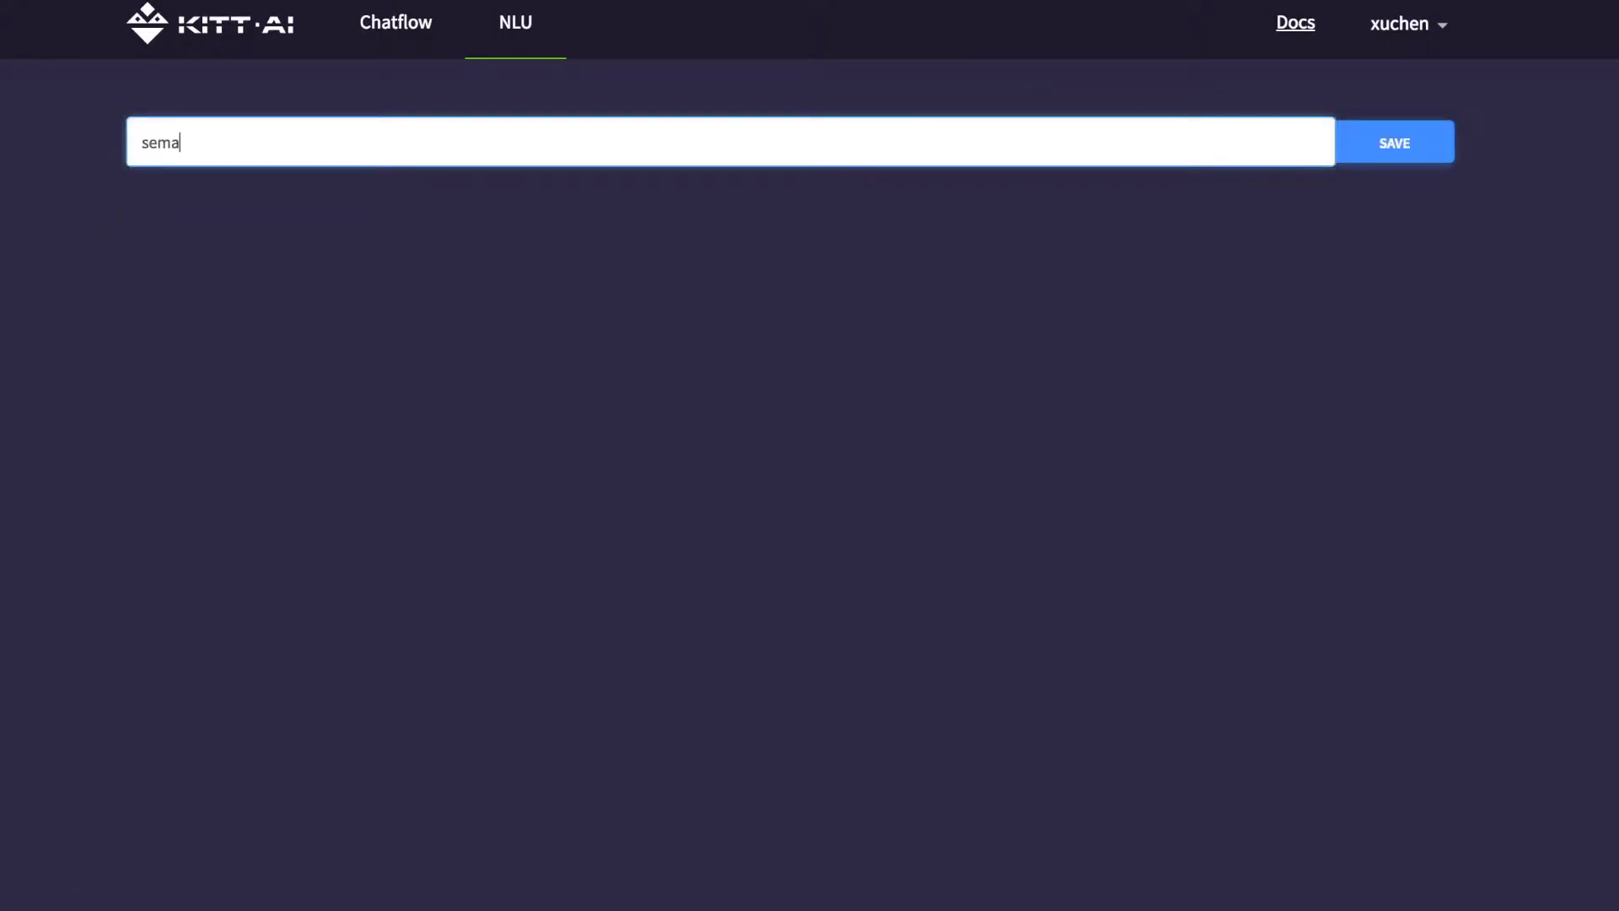
type("mart lighting")
key("Return")
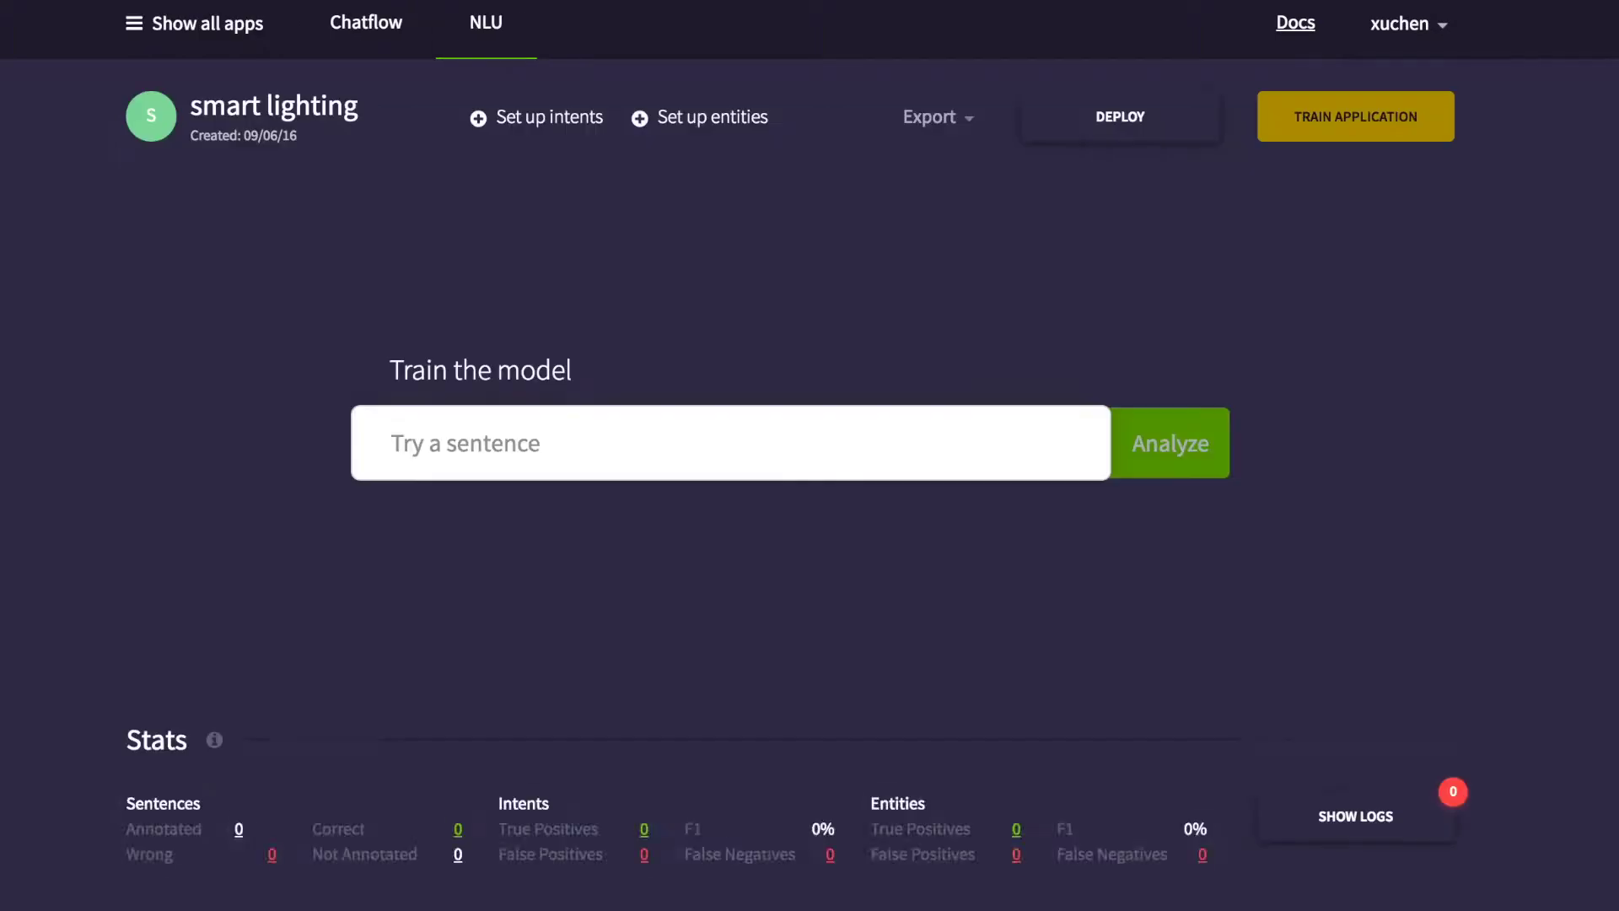
Step: Create a custom intent named "turn on" in the smart lighting app
left_click(548, 145)
left_click(1320, 209)
left_click(565, 205)
type("turn on")
key("Return")
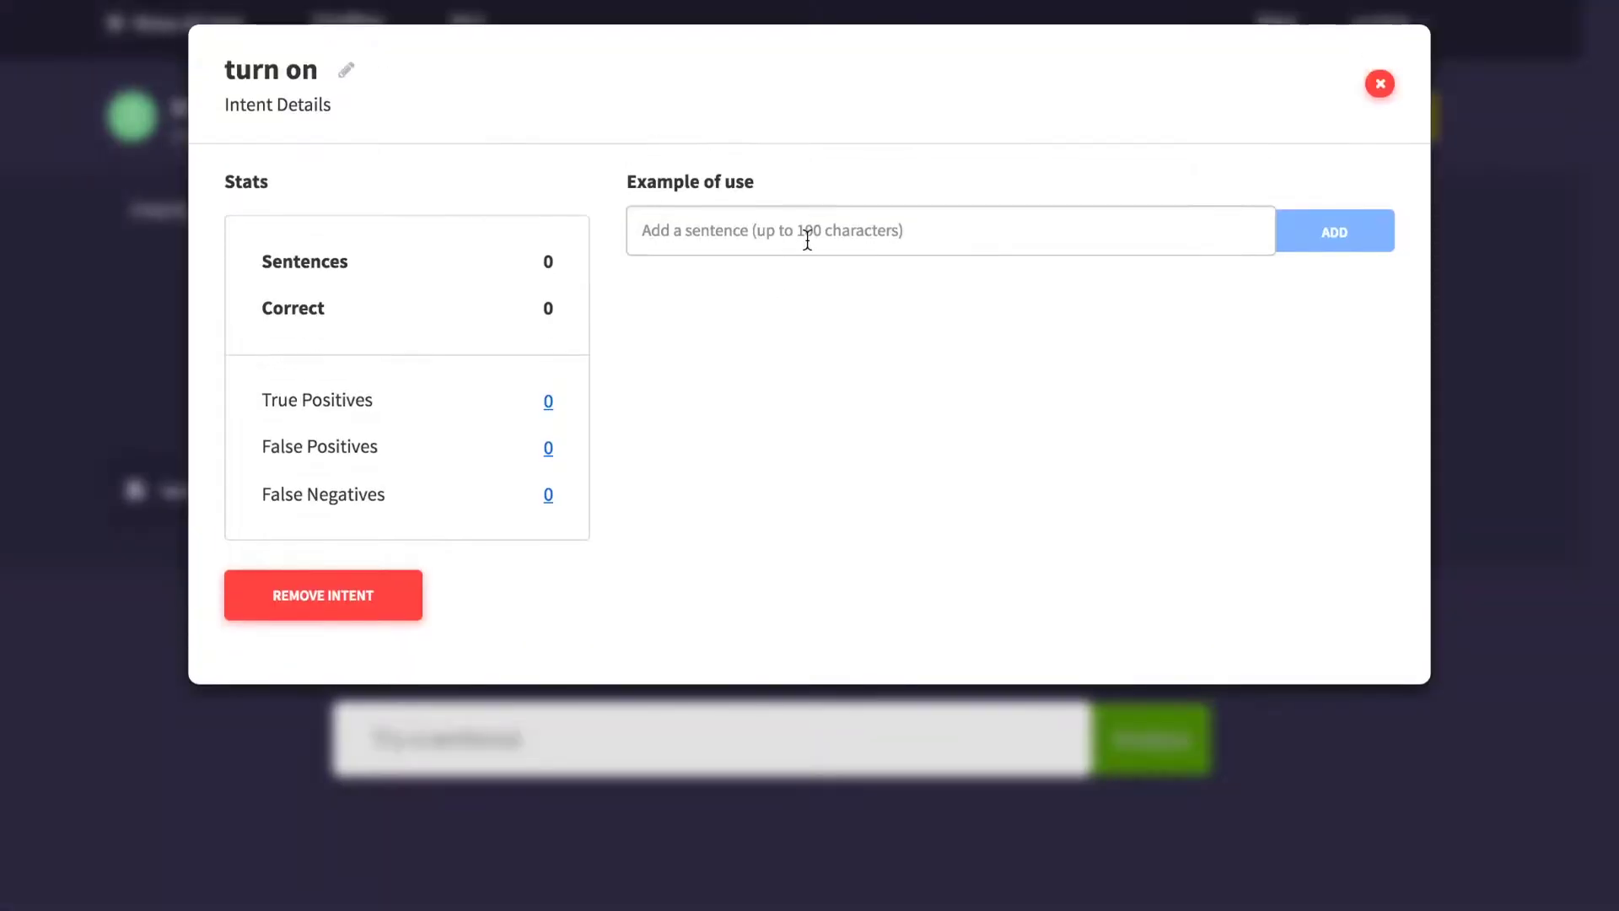
Step: Add the example sentences "turn on lights" and "lights on" to the turn on intent and close its details
type("turn on lights")
key("Return")
type("light")
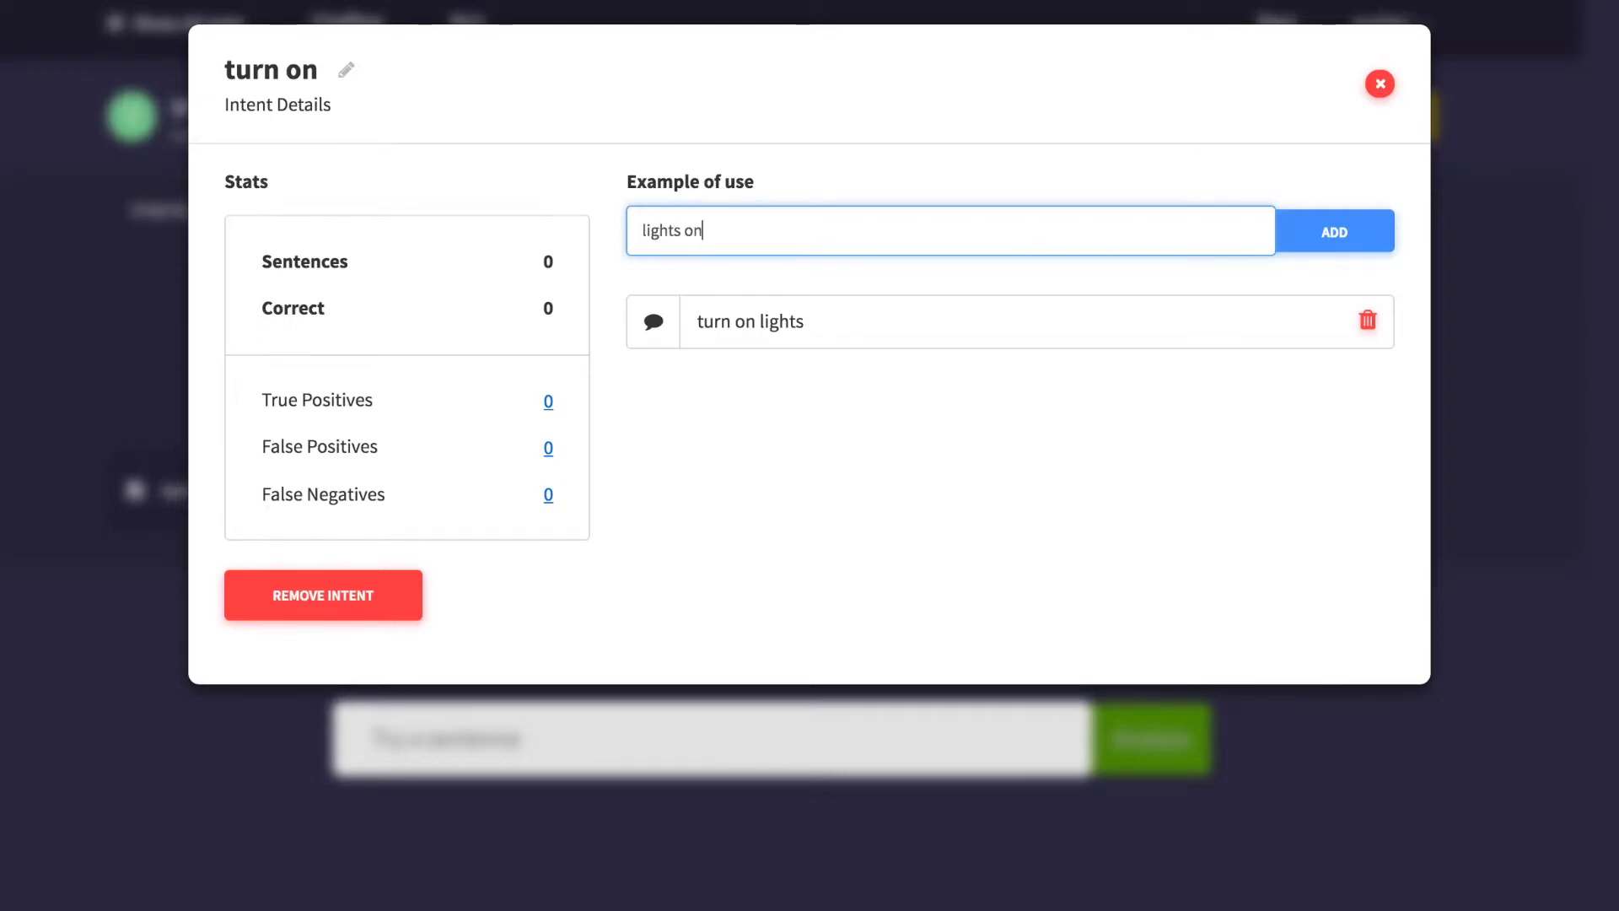
type("s on")
key("Return")
left_click(1378, 88)
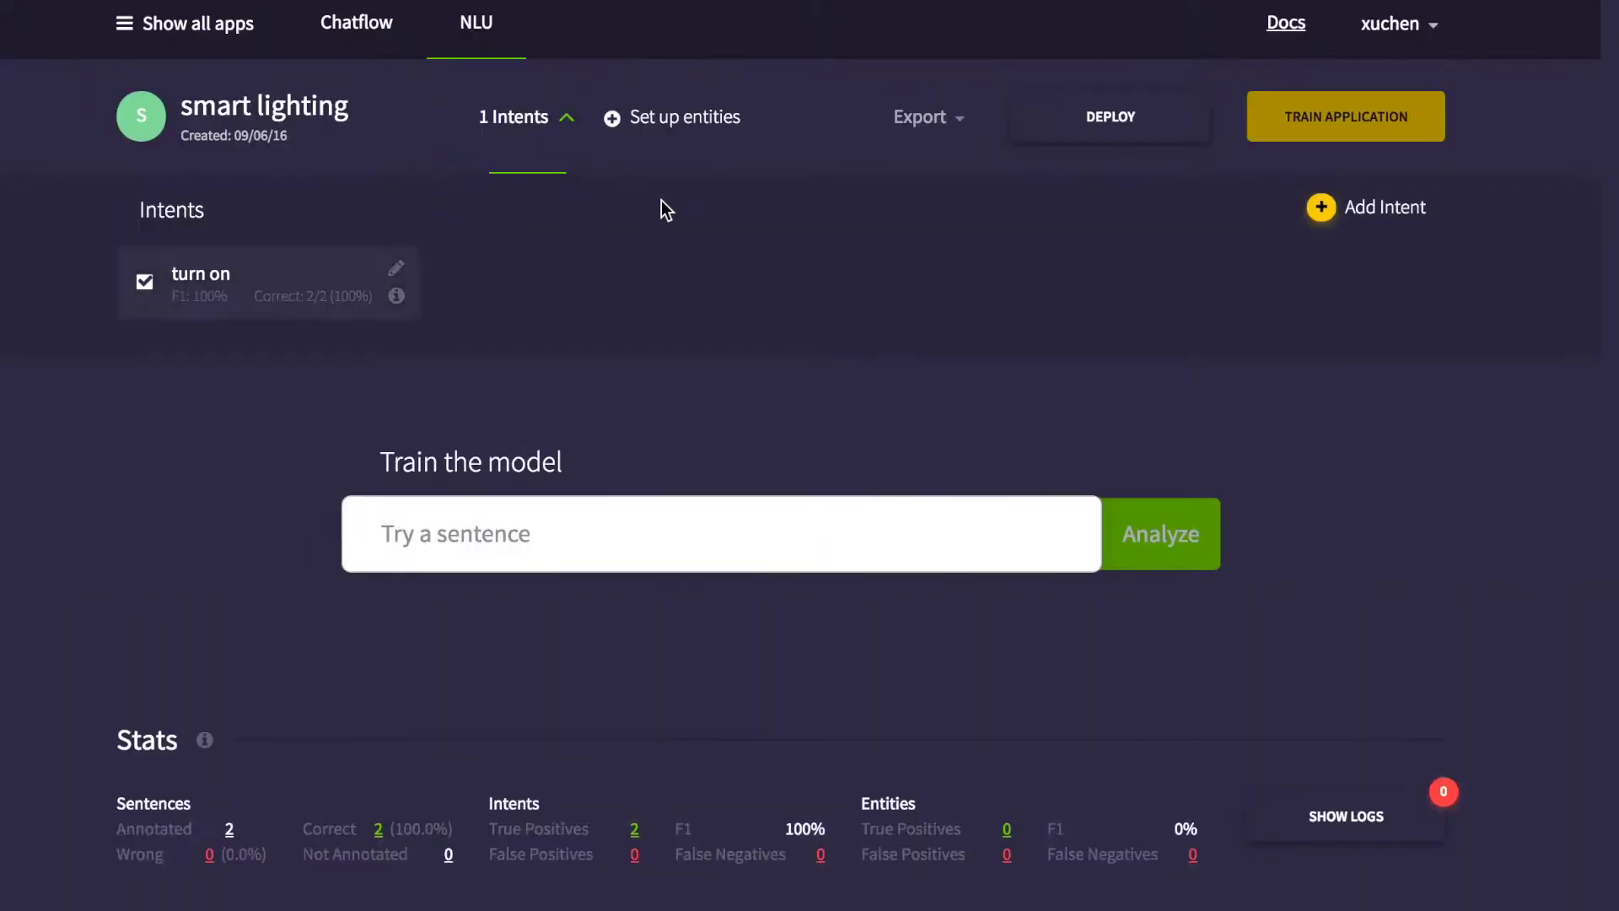
Step: Create a second custom intent named "turn off"
left_click(1321, 207)
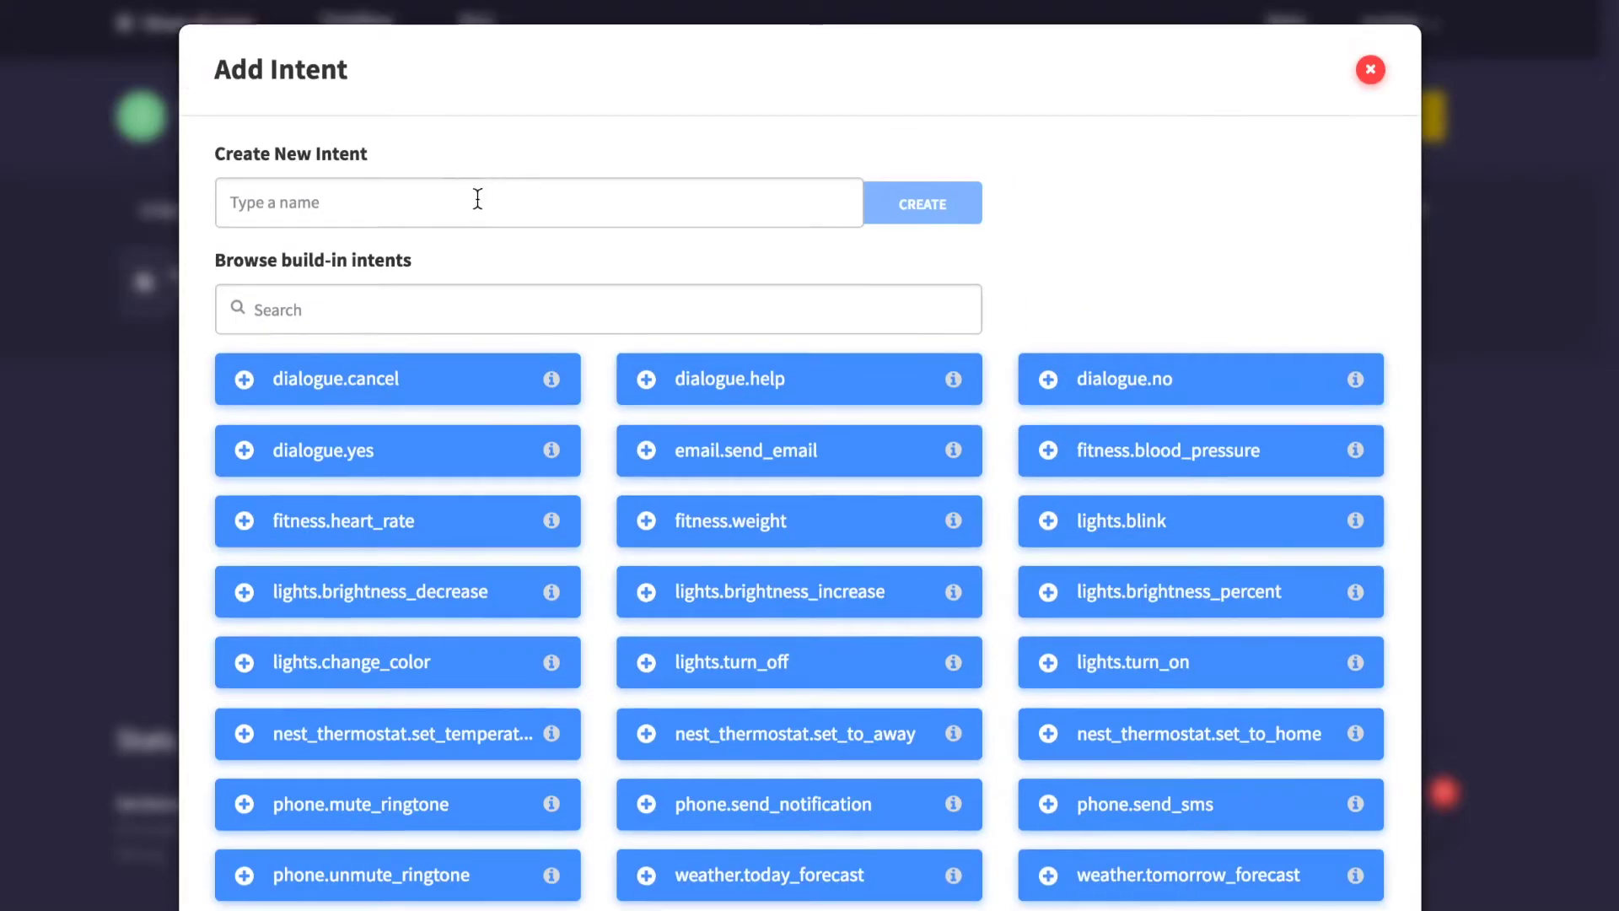
left_click(478, 200)
type("turn off")
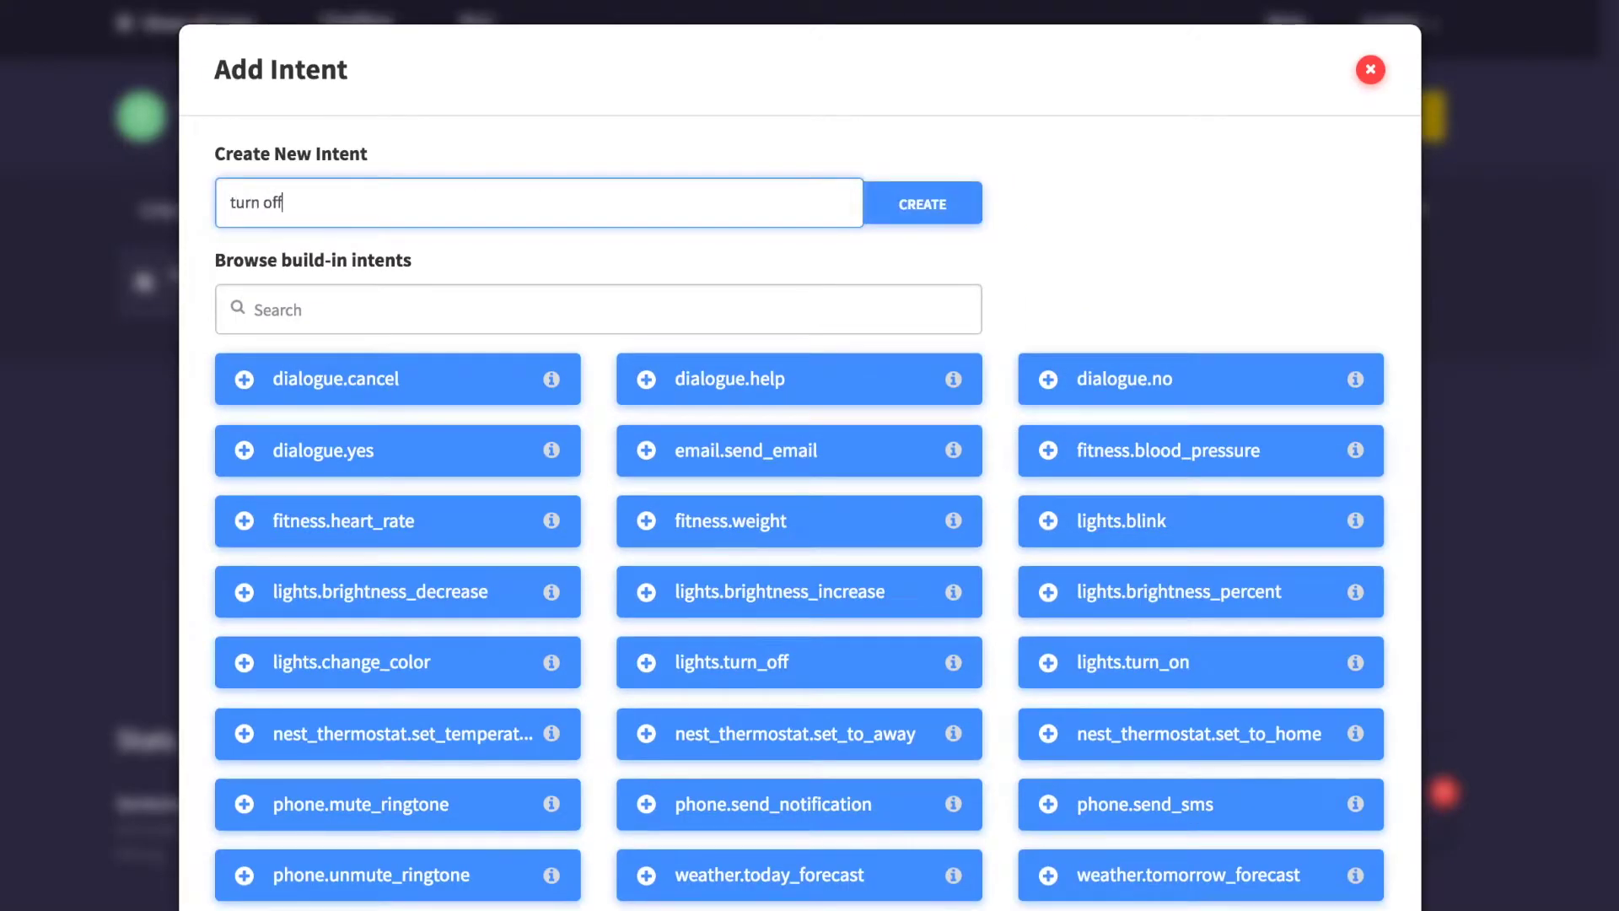
key("Return")
Step: Add the example sentences "turn off lights" and "lights off" to the turn off intent and close its details
left_click(756, 278)
left_click(812, 242)
type("turn off lights")
key("Return")
type("light")
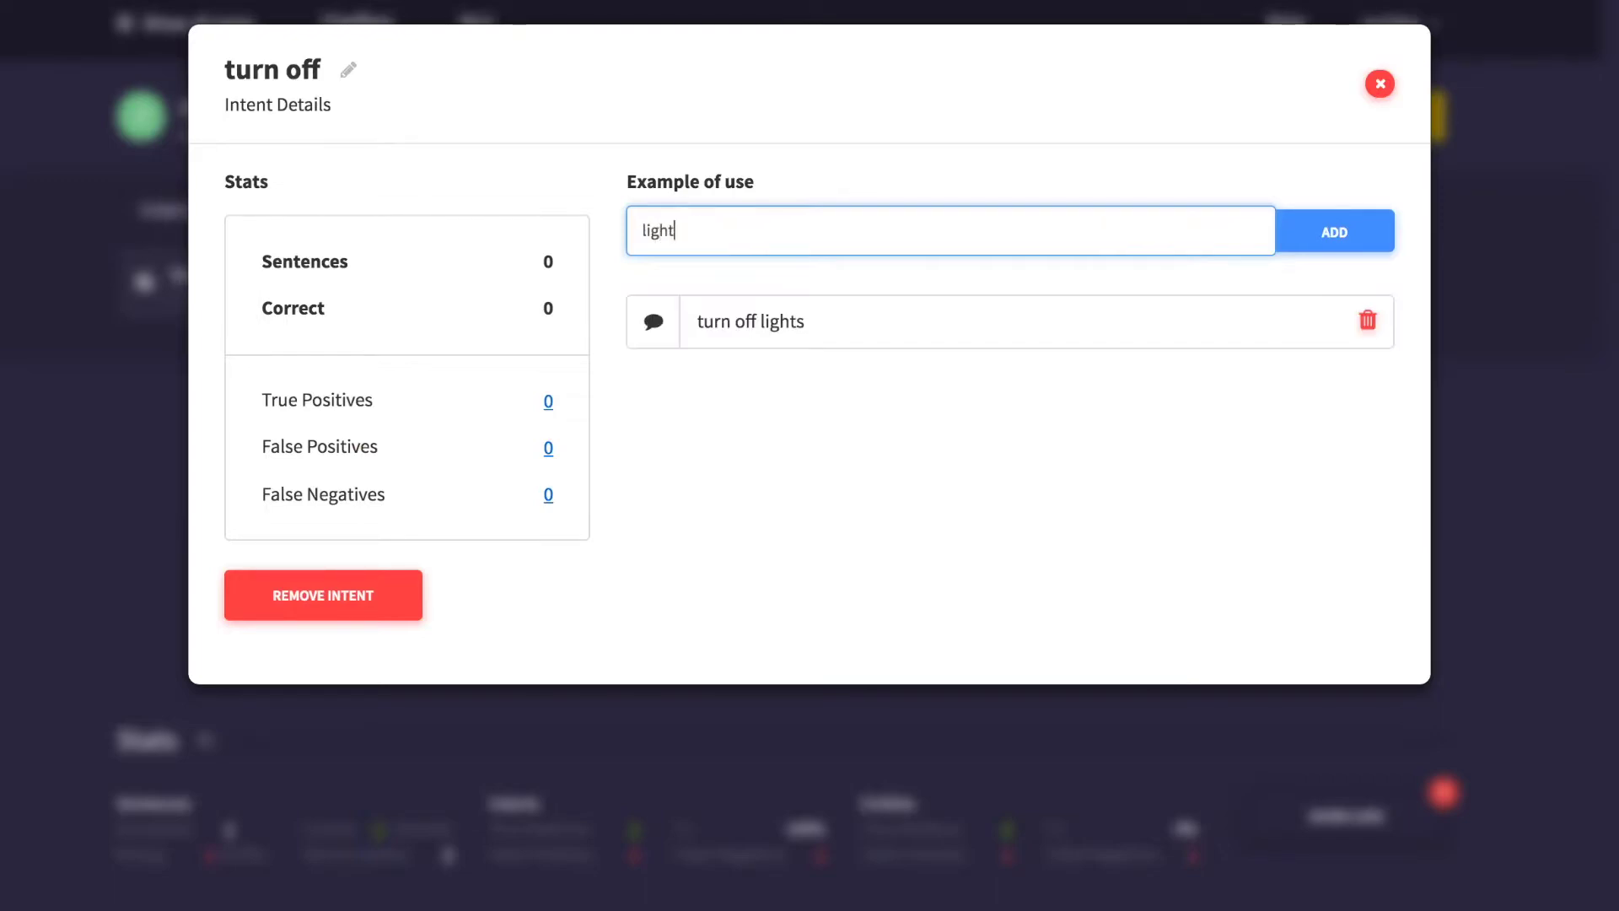
type("s off")
key("Return")
left_click(1379, 85)
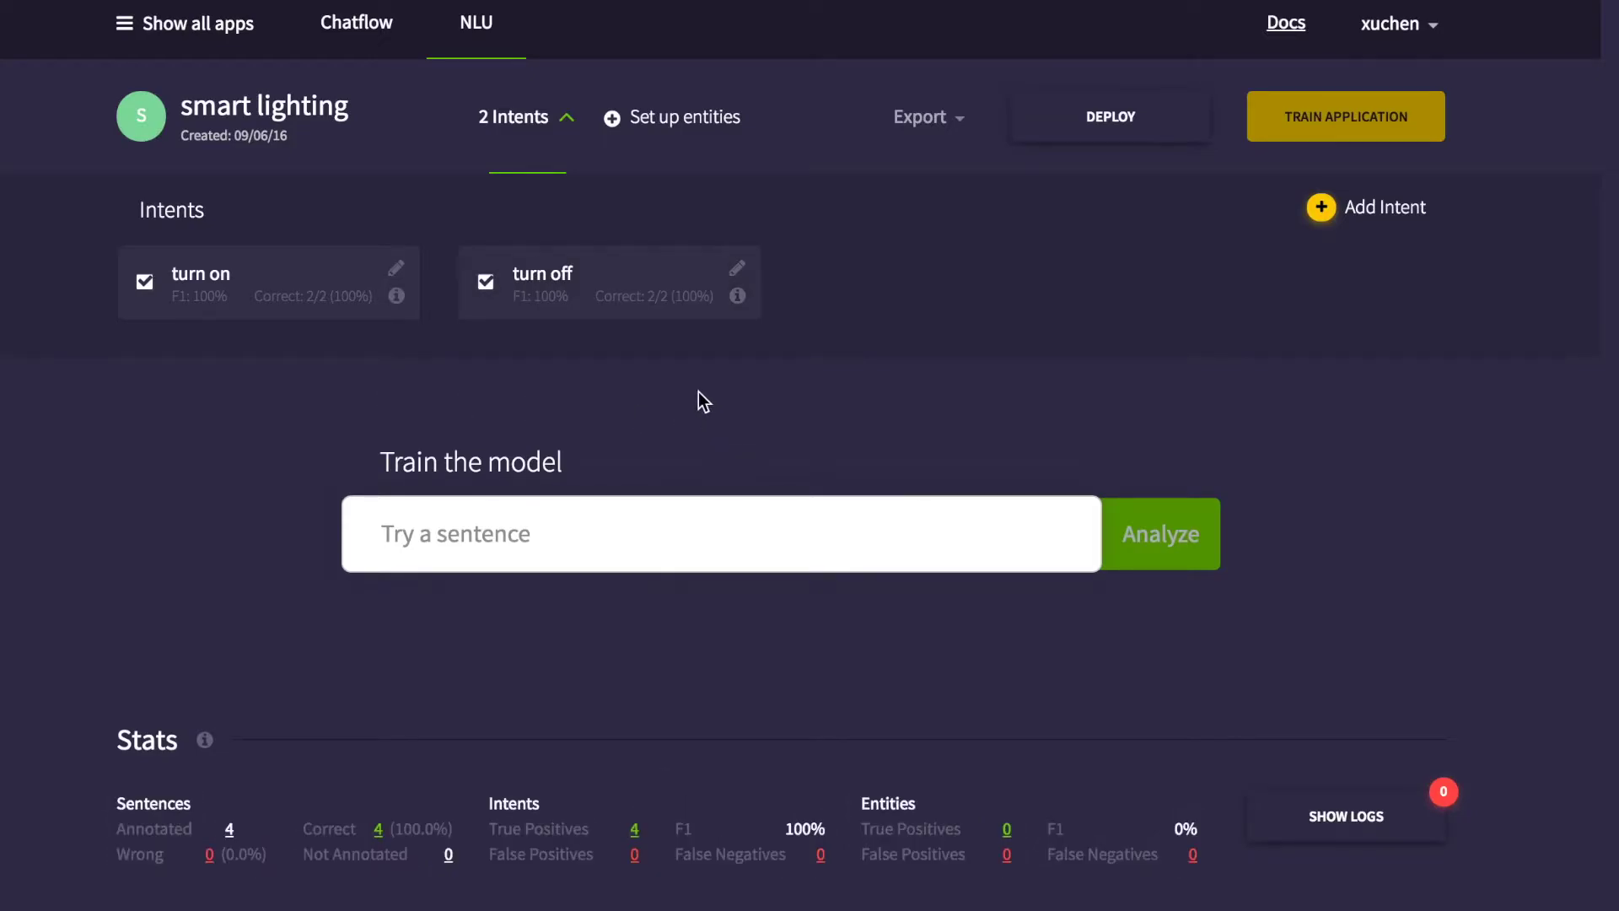
Step: Create a custom entity named "names" for the app
left_click(687, 127)
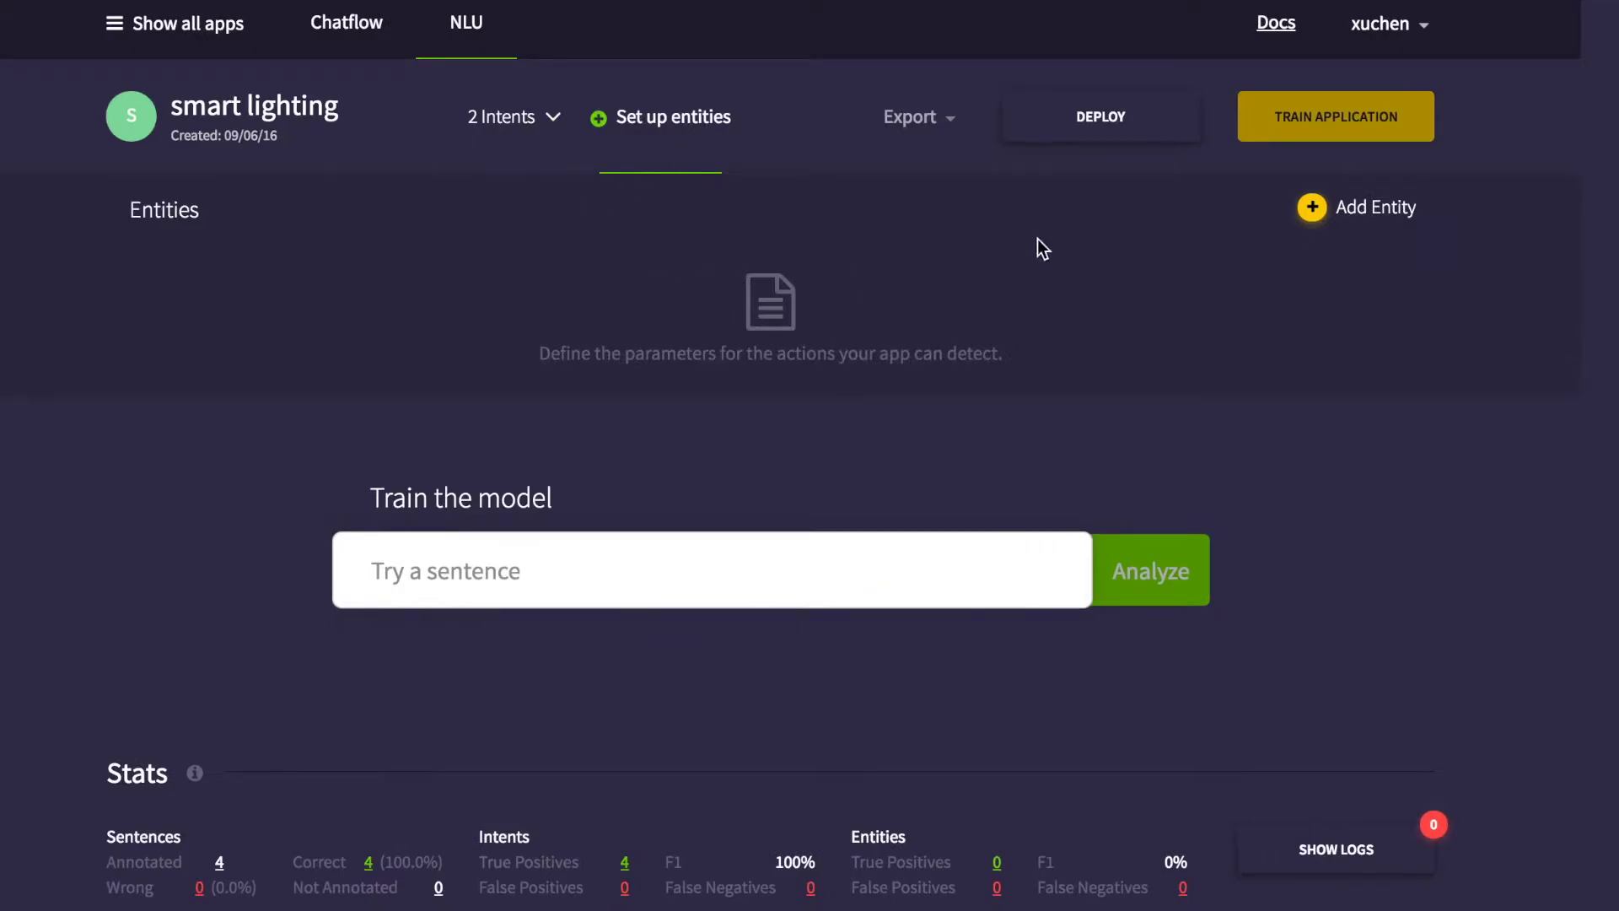
left_click(1317, 221)
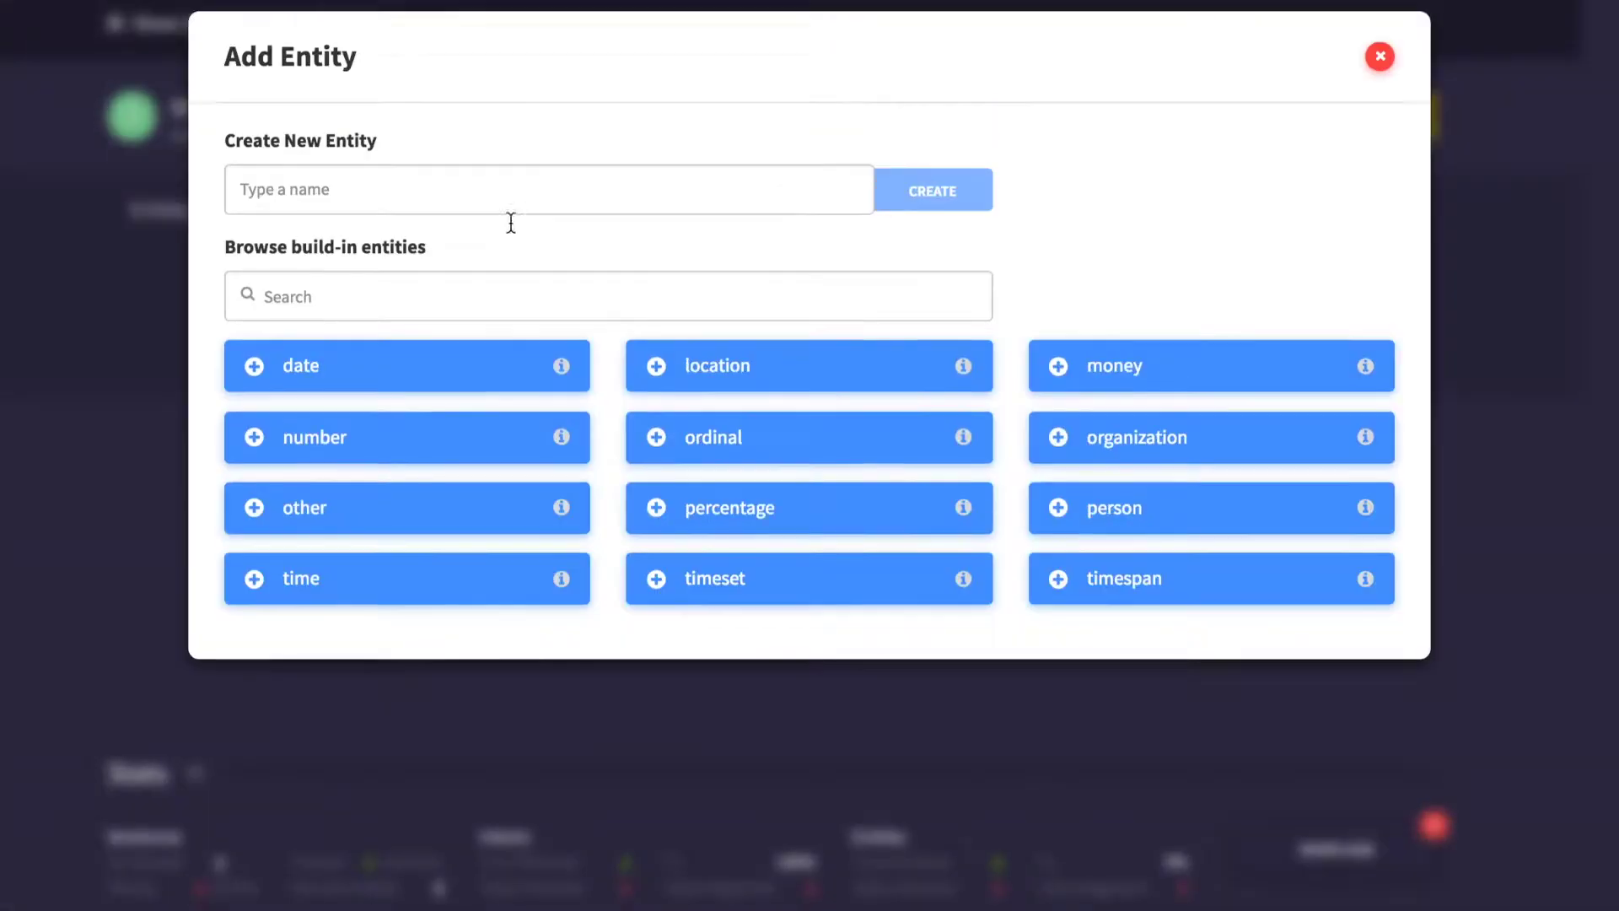
type("names")
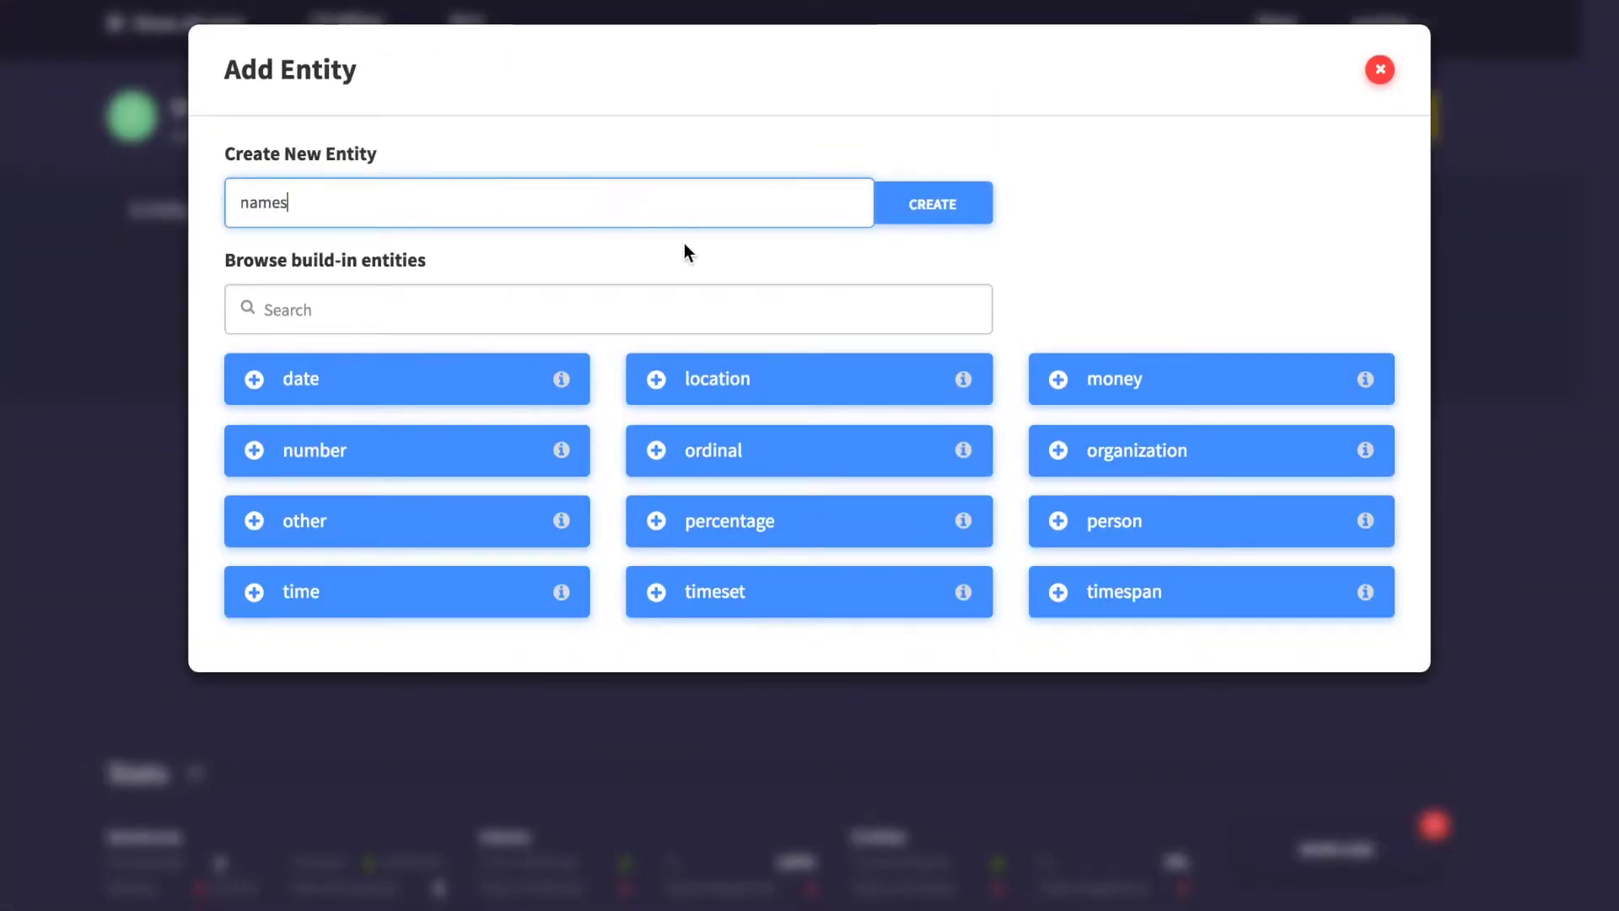
key("Return")
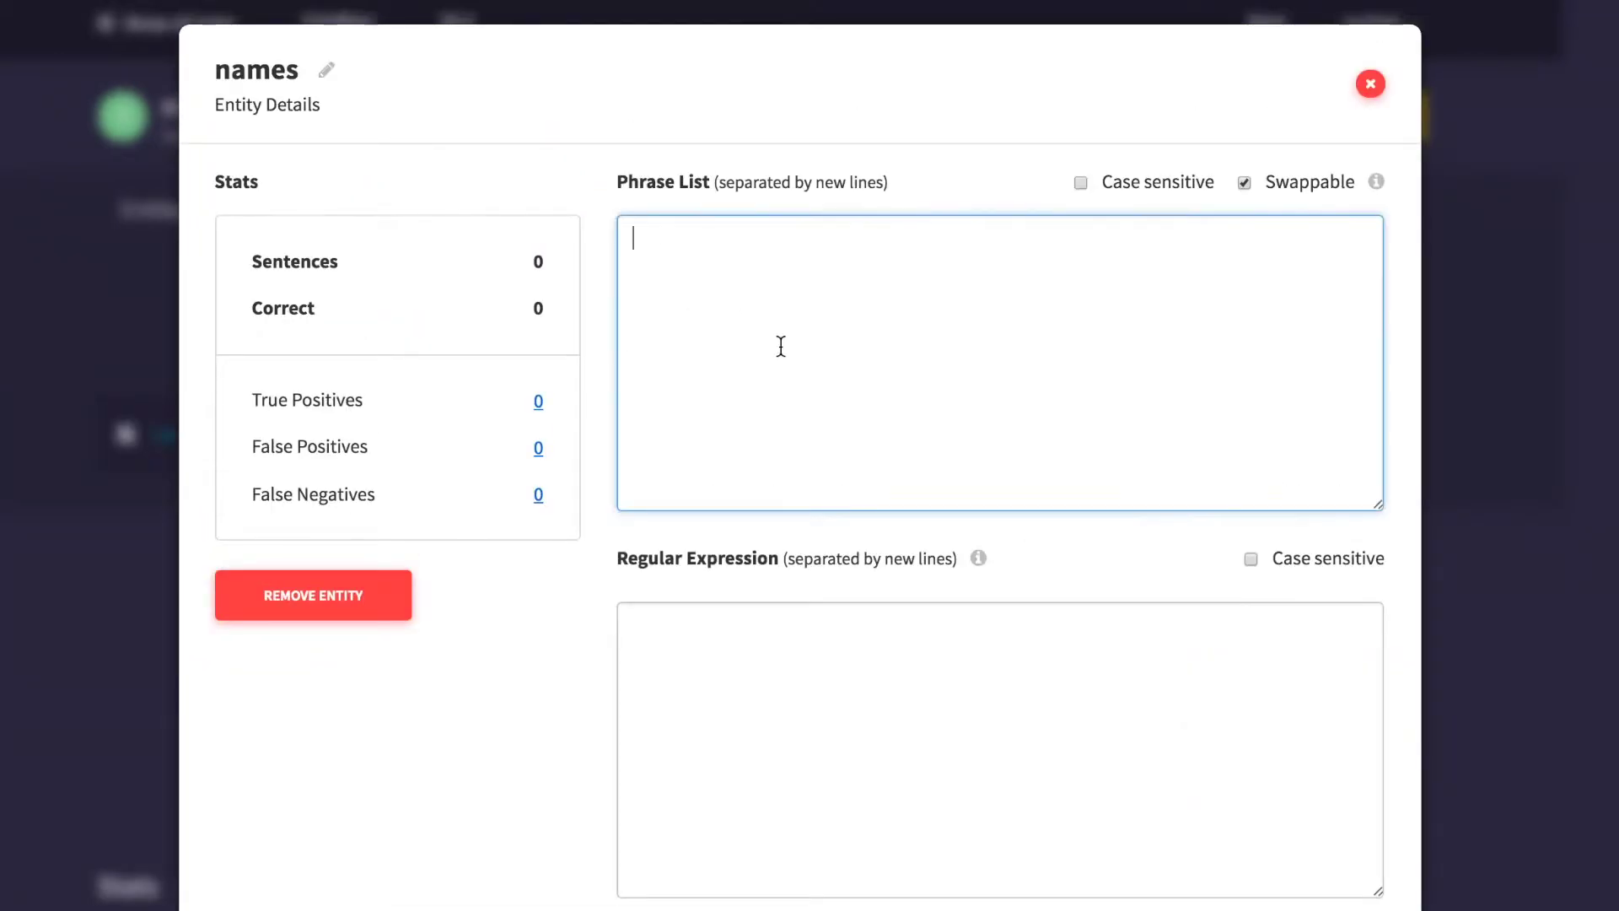
Step: Fill the names entity's phrase list with kitchen, living room and bedroom on separate lines, and save the entity
type("kitchen")
key("Return")
type("living room")
key("Return")
type("bedroom")
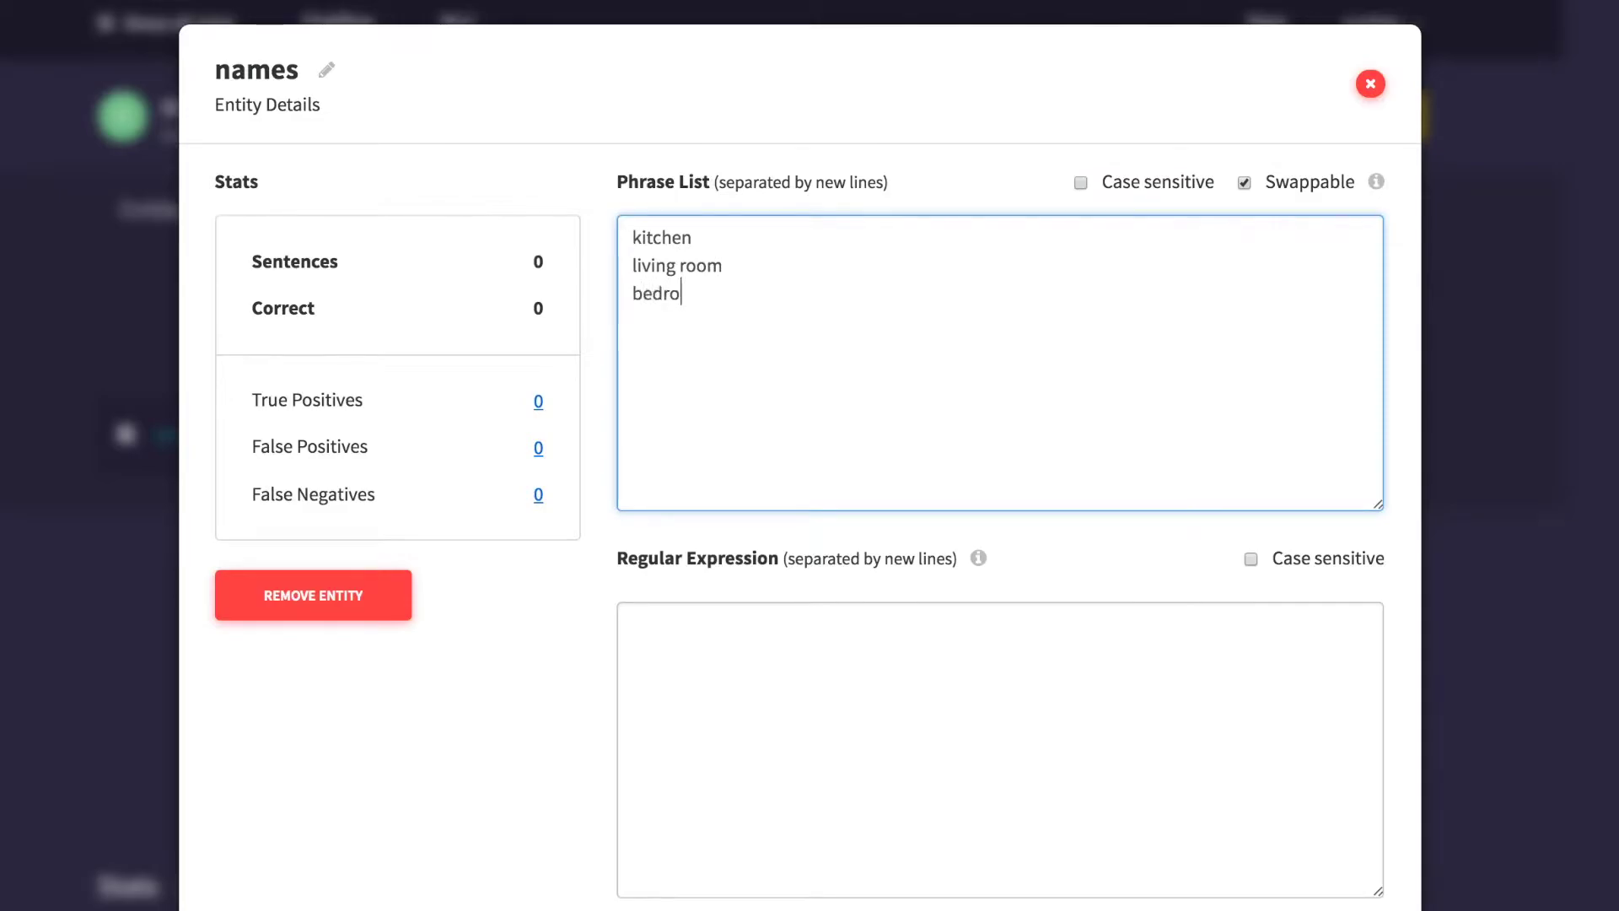
scroll(800, 455, "down", 1)
scroll(799, 455, "down", 1)
left_click(1283, 882)
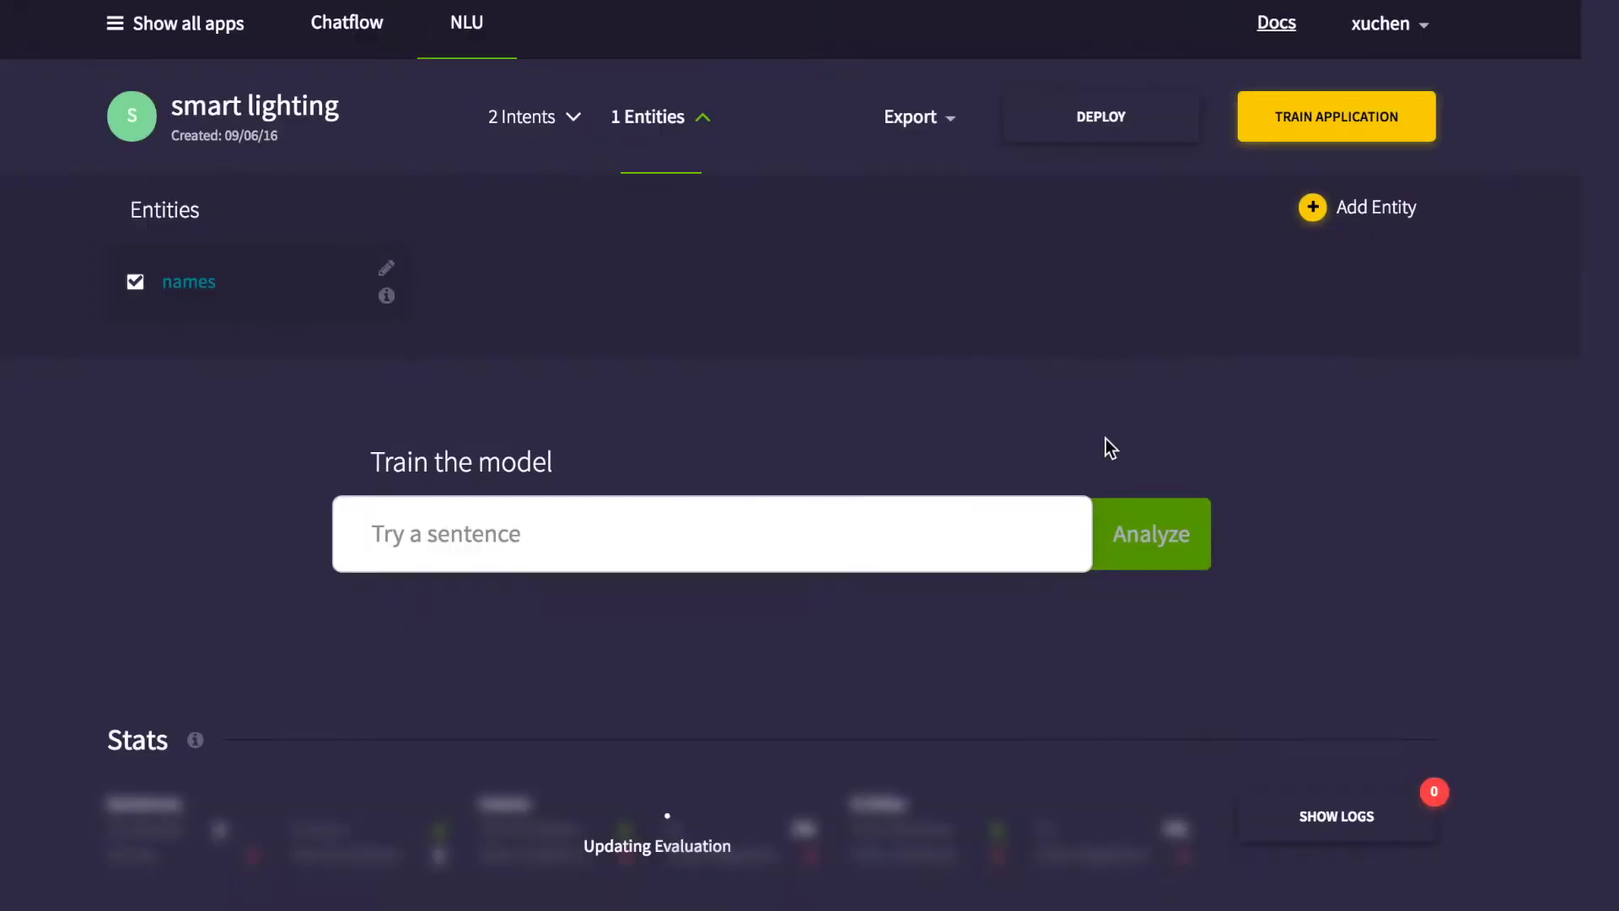
Step: Deploy the application and analyze the training sentence "turn on the kitchen light"
left_click(1095, 133)
left_click(555, 539)
type("turn of")
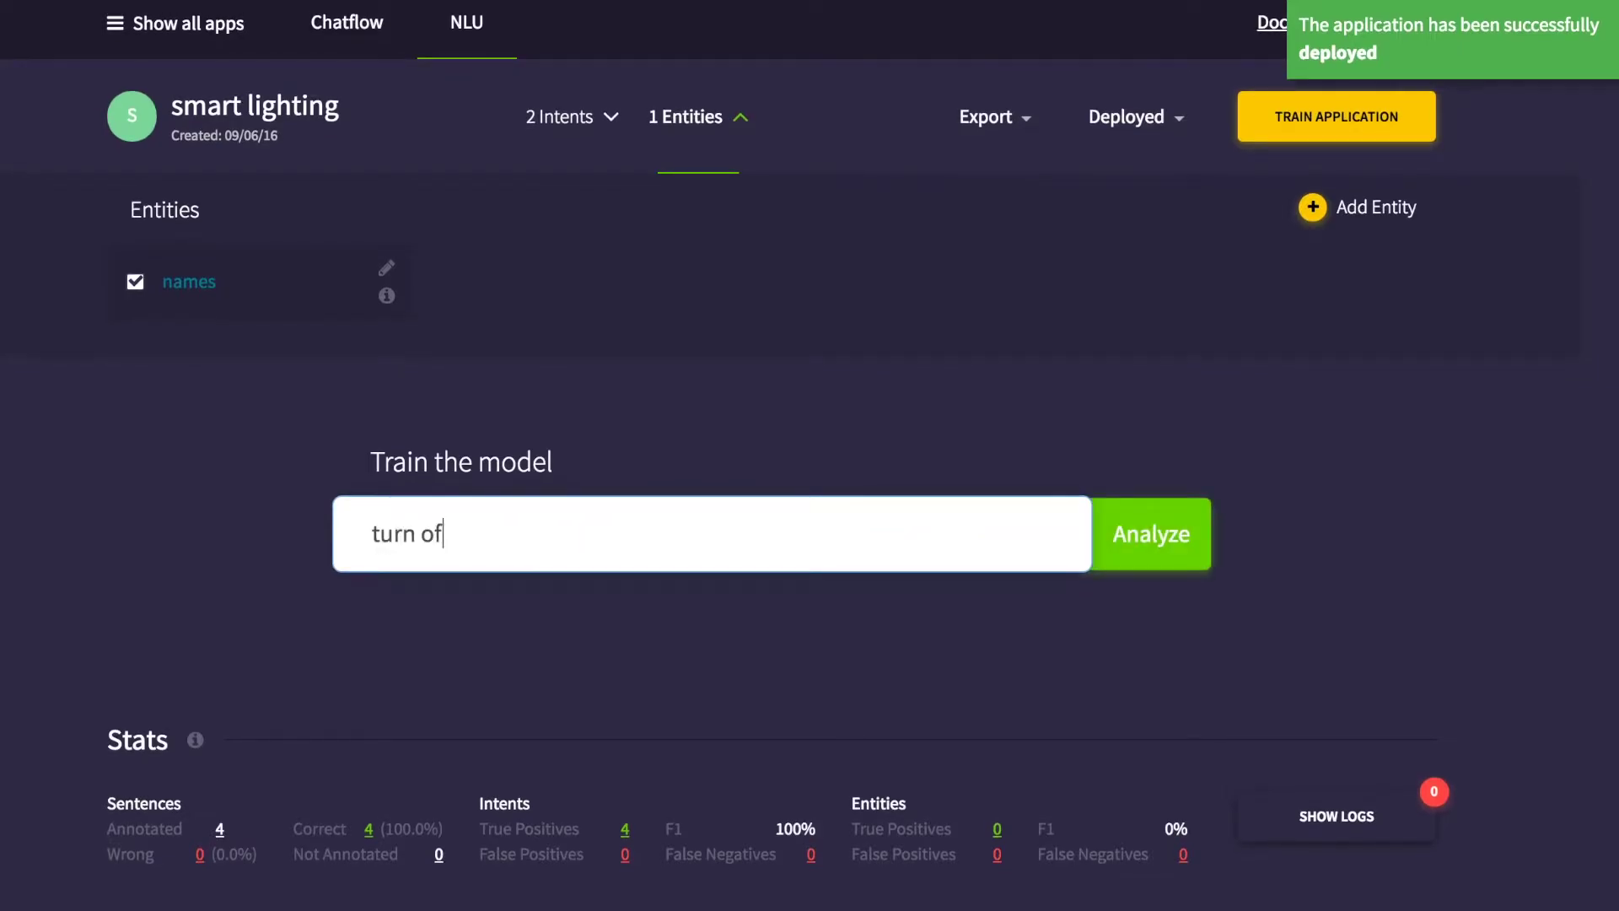
key("BackSpace")
type("n the kitchen light")
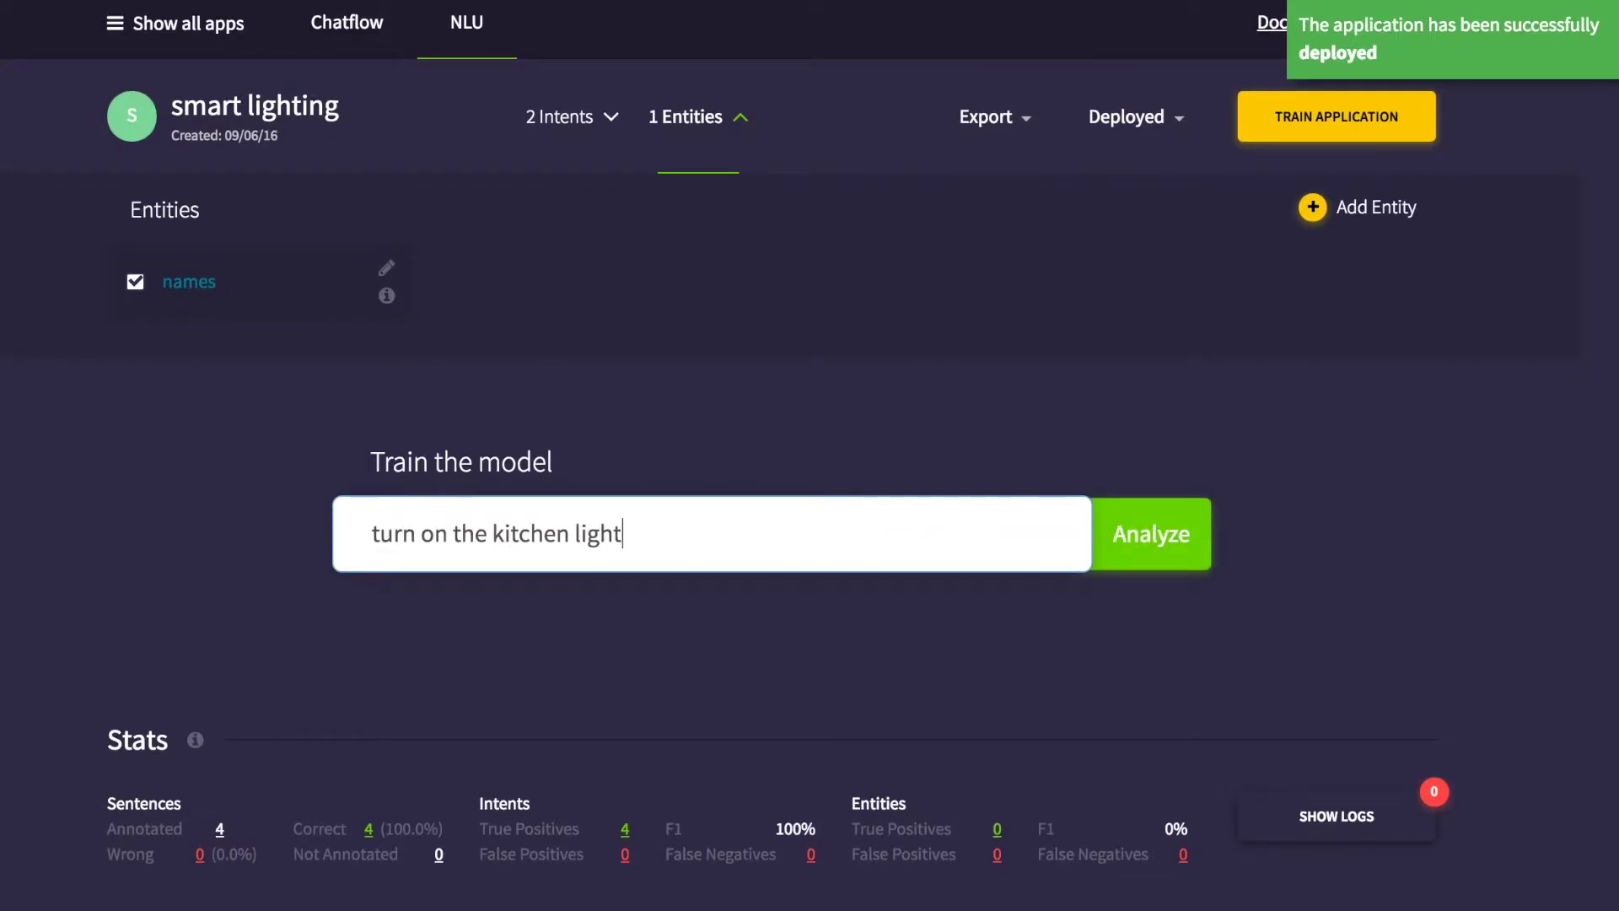
key("Return")
Step: Tag "kitchen" in the analyzed sentence with the names entity and submit the annotation
scroll(803, 587, "down", 3)
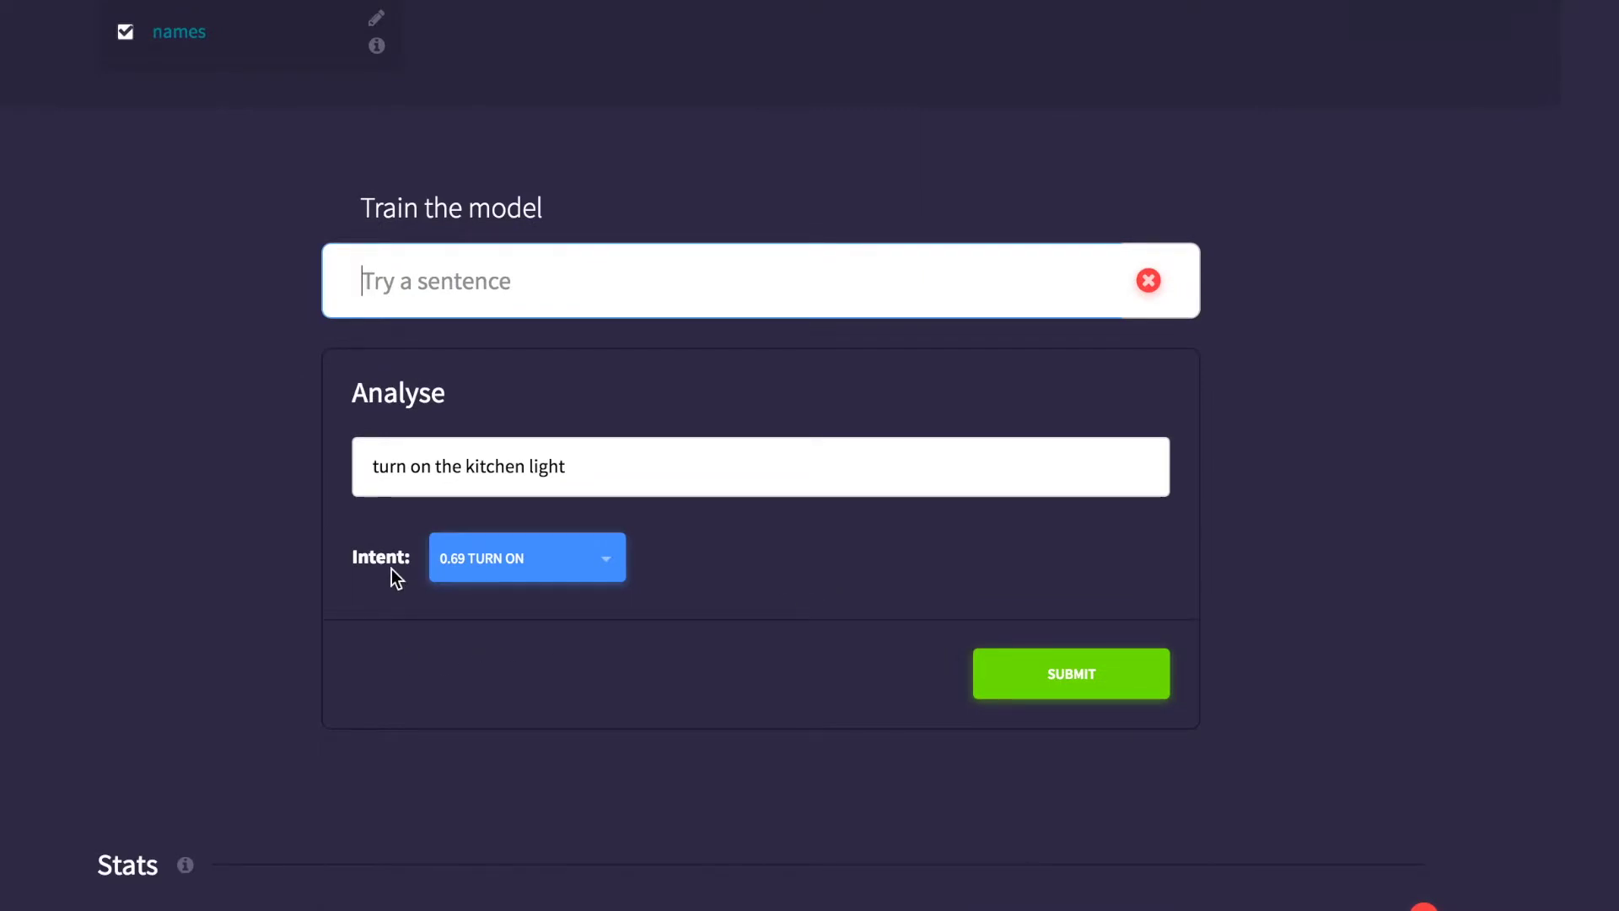
double_click(503, 467)
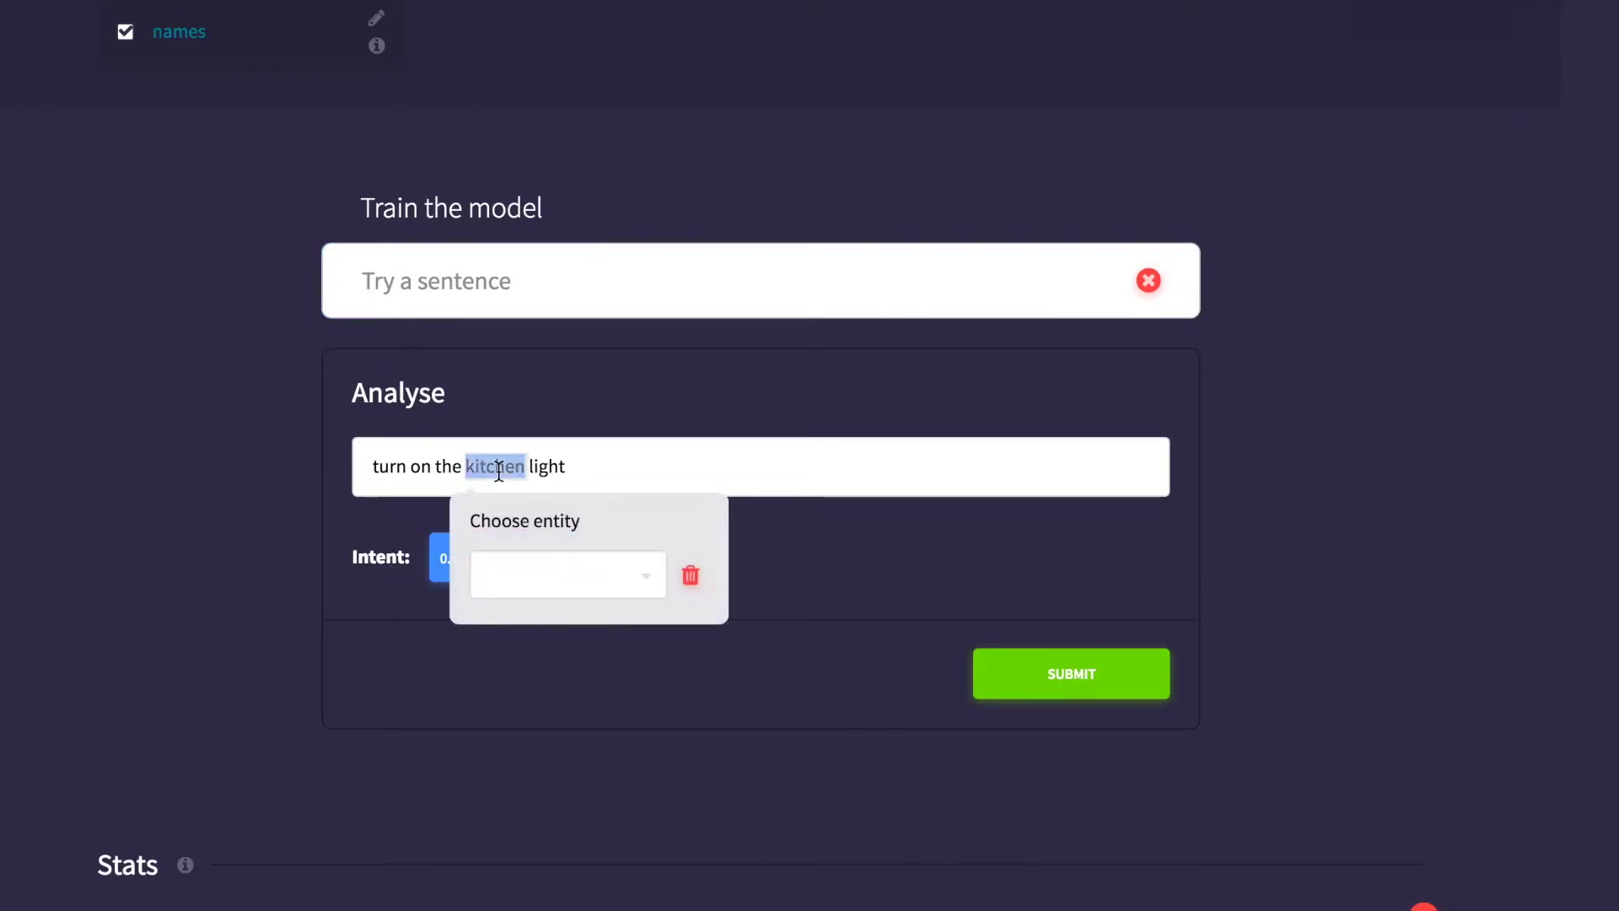
left_click(544, 579)
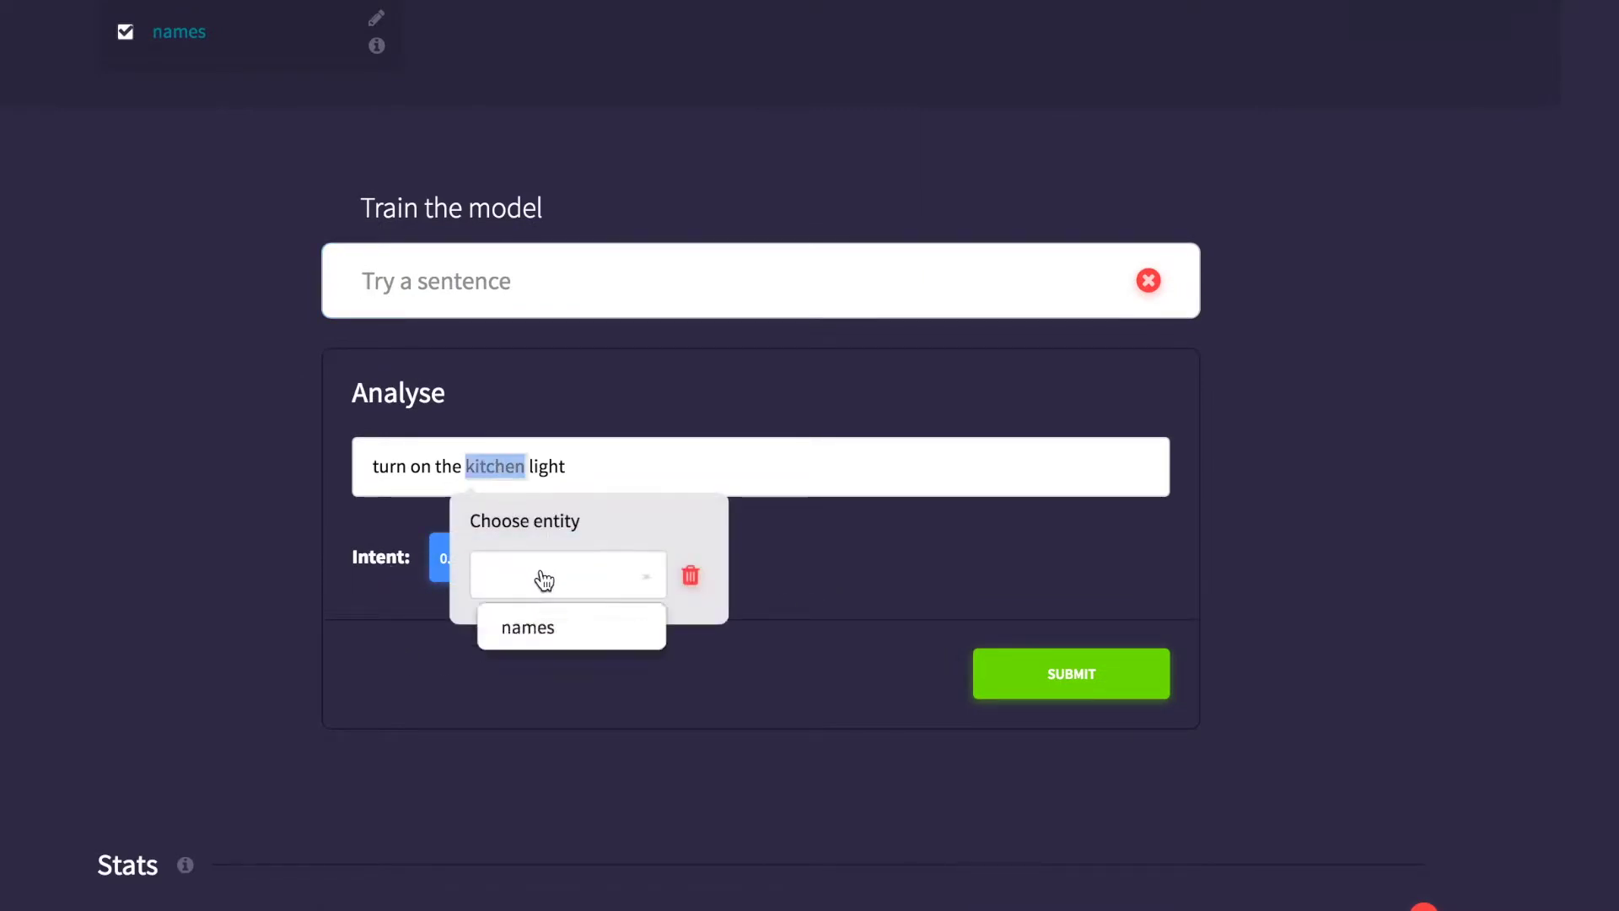
left_click(526, 631)
left_click(1050, 724)
Step: Analyze the sentence "turn off the bedroom light" and submit it with the turn off intent and bedroom tagged as names
left_click(887, 546)
type("turn off the bedroom light")
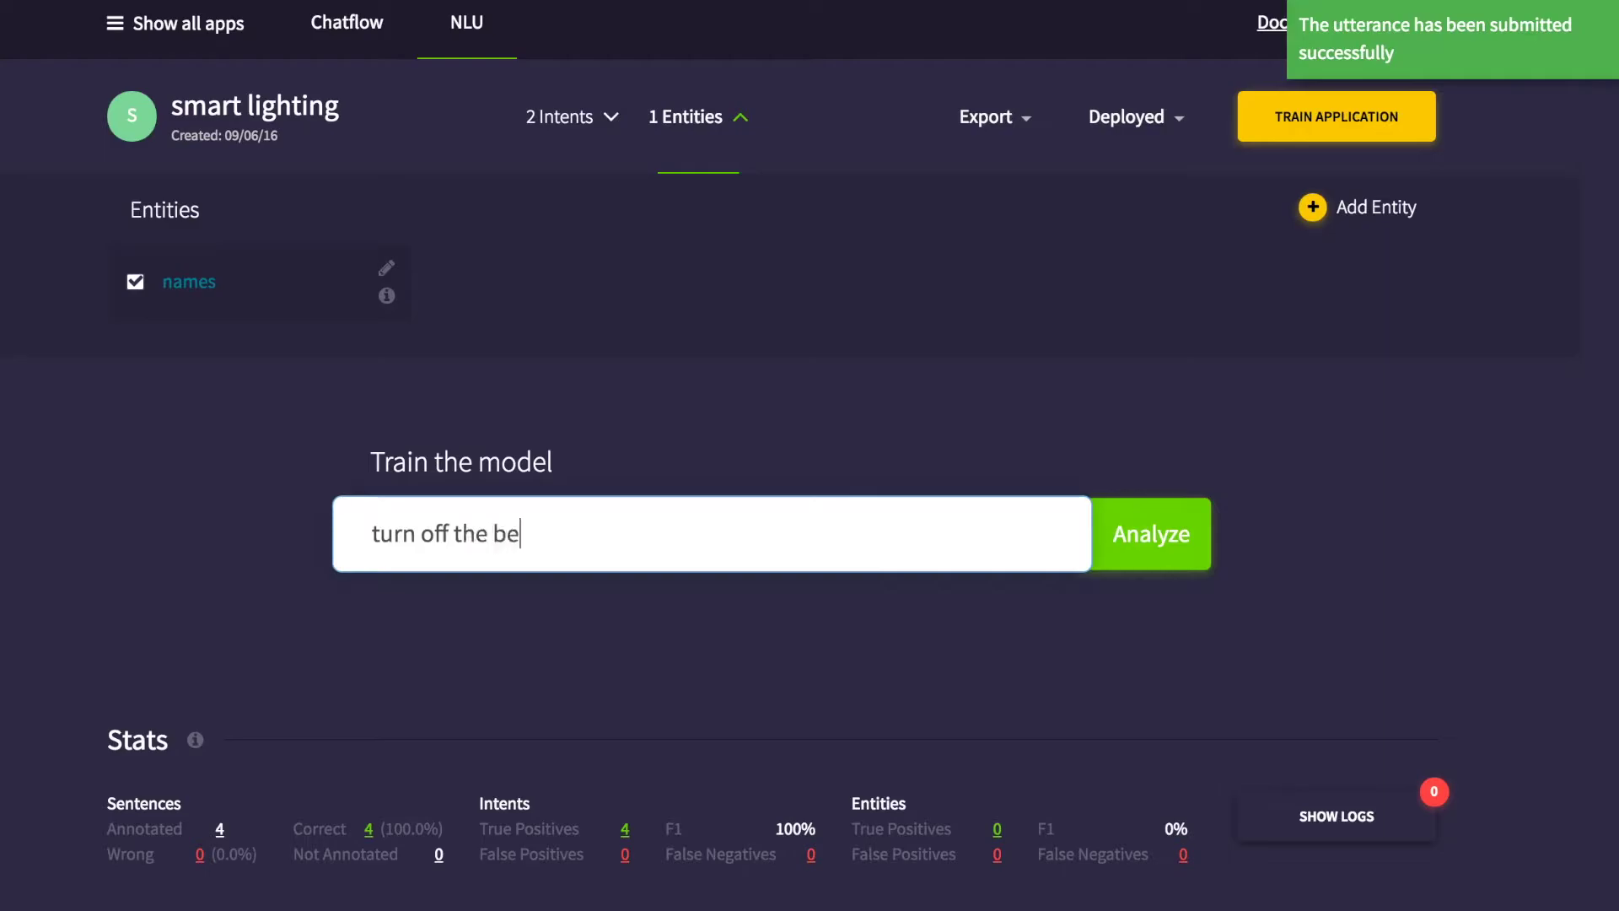
key("Return")
scroll(758, 590, "down", 3)
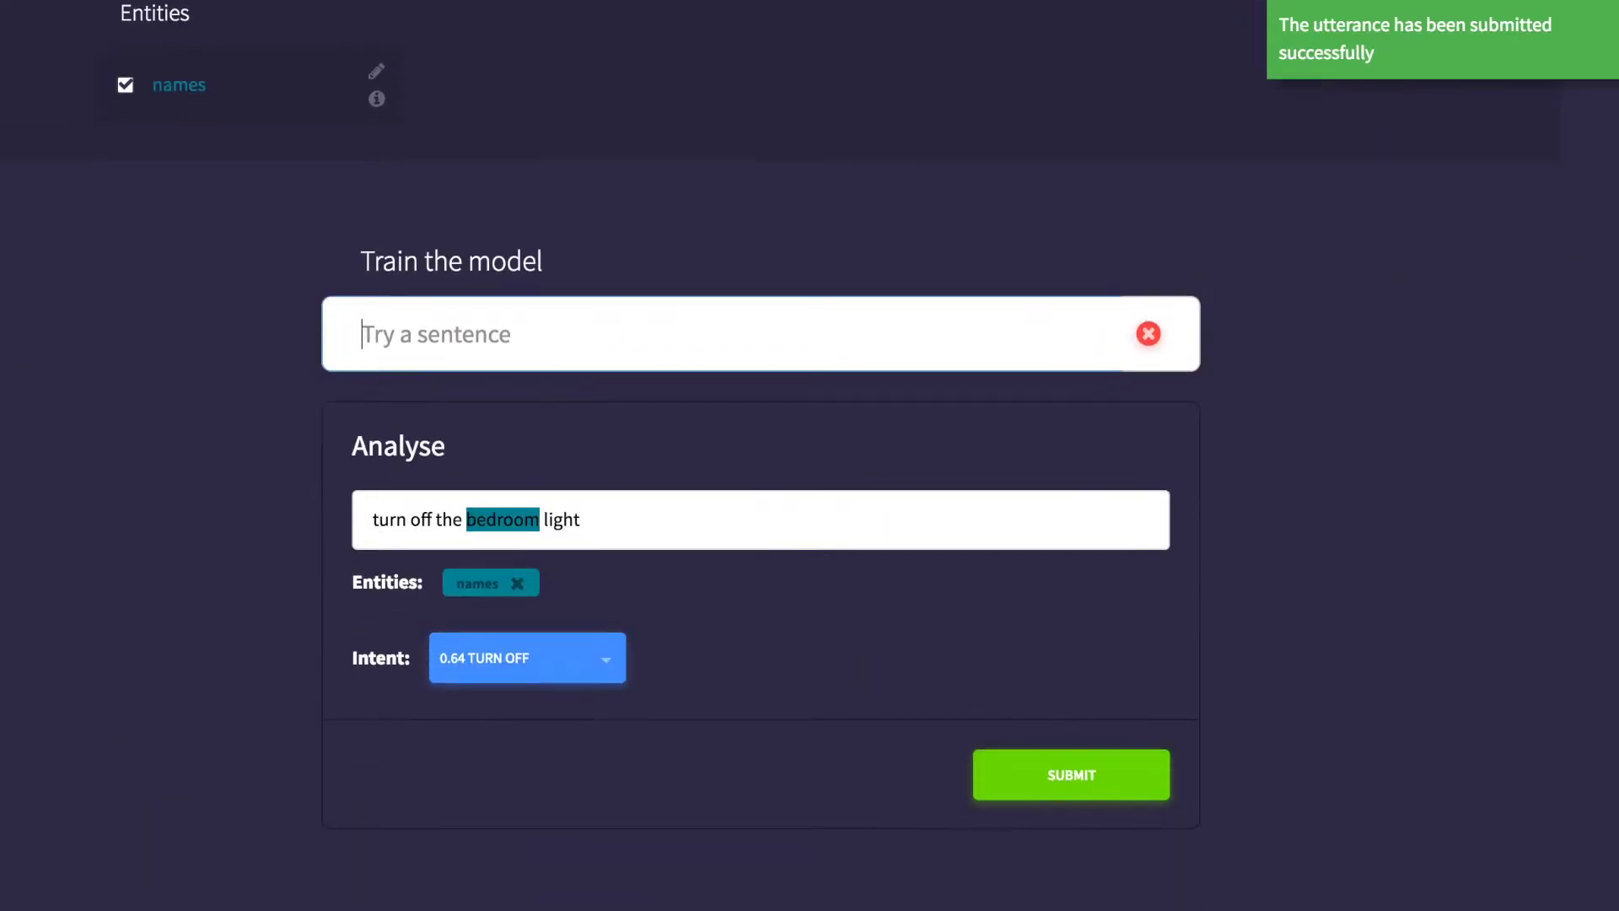
left_click(590, 662)
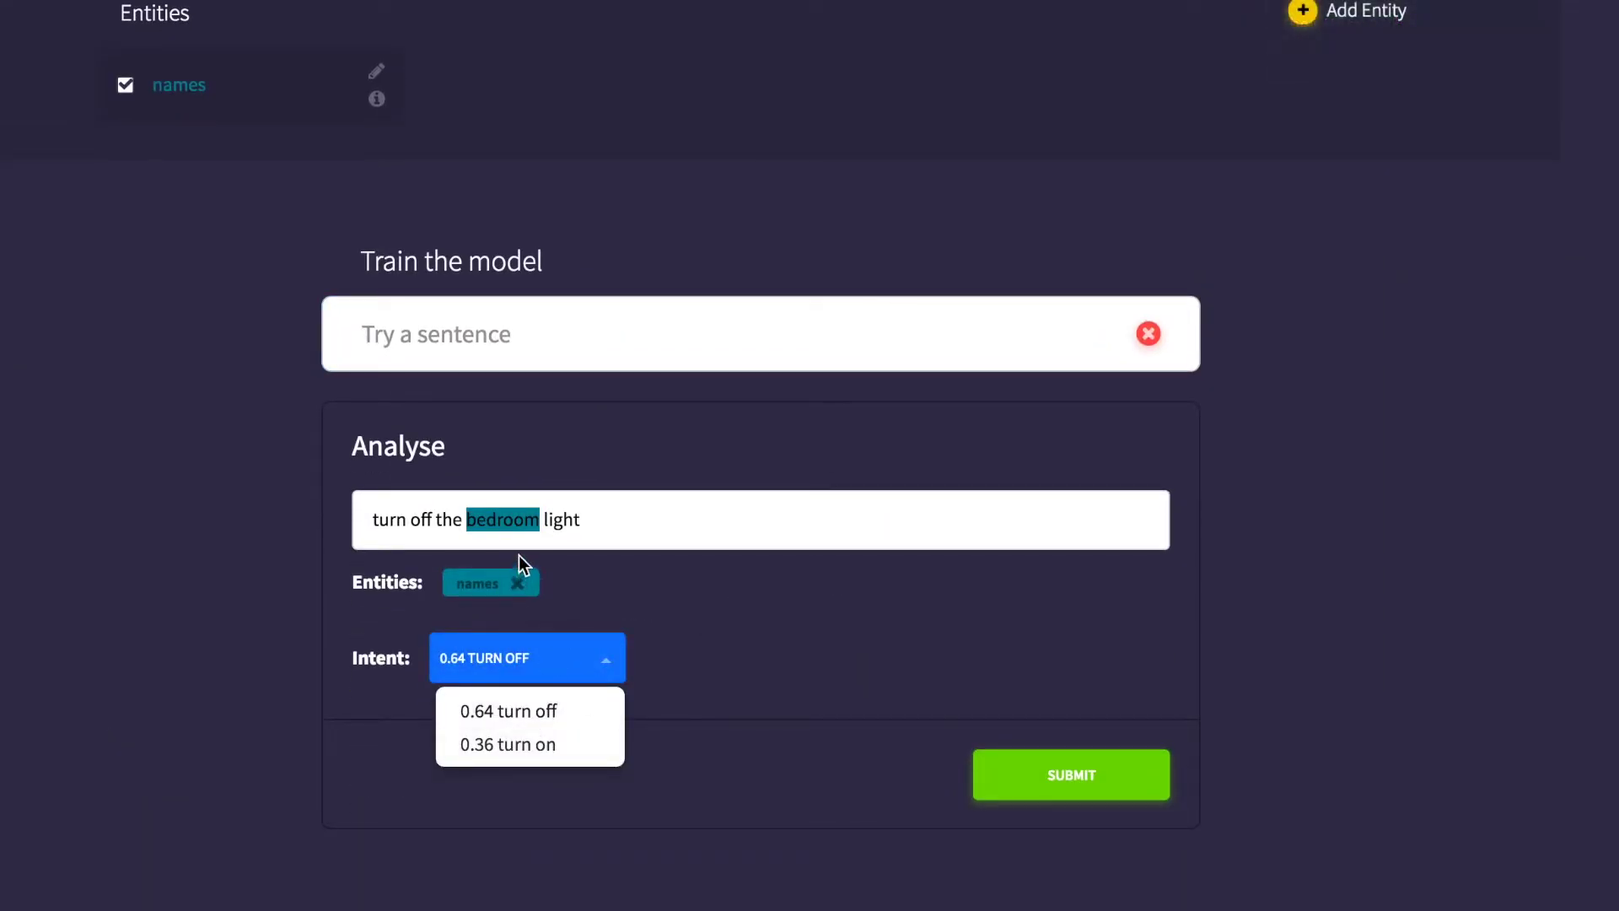
left_click(596, 619)
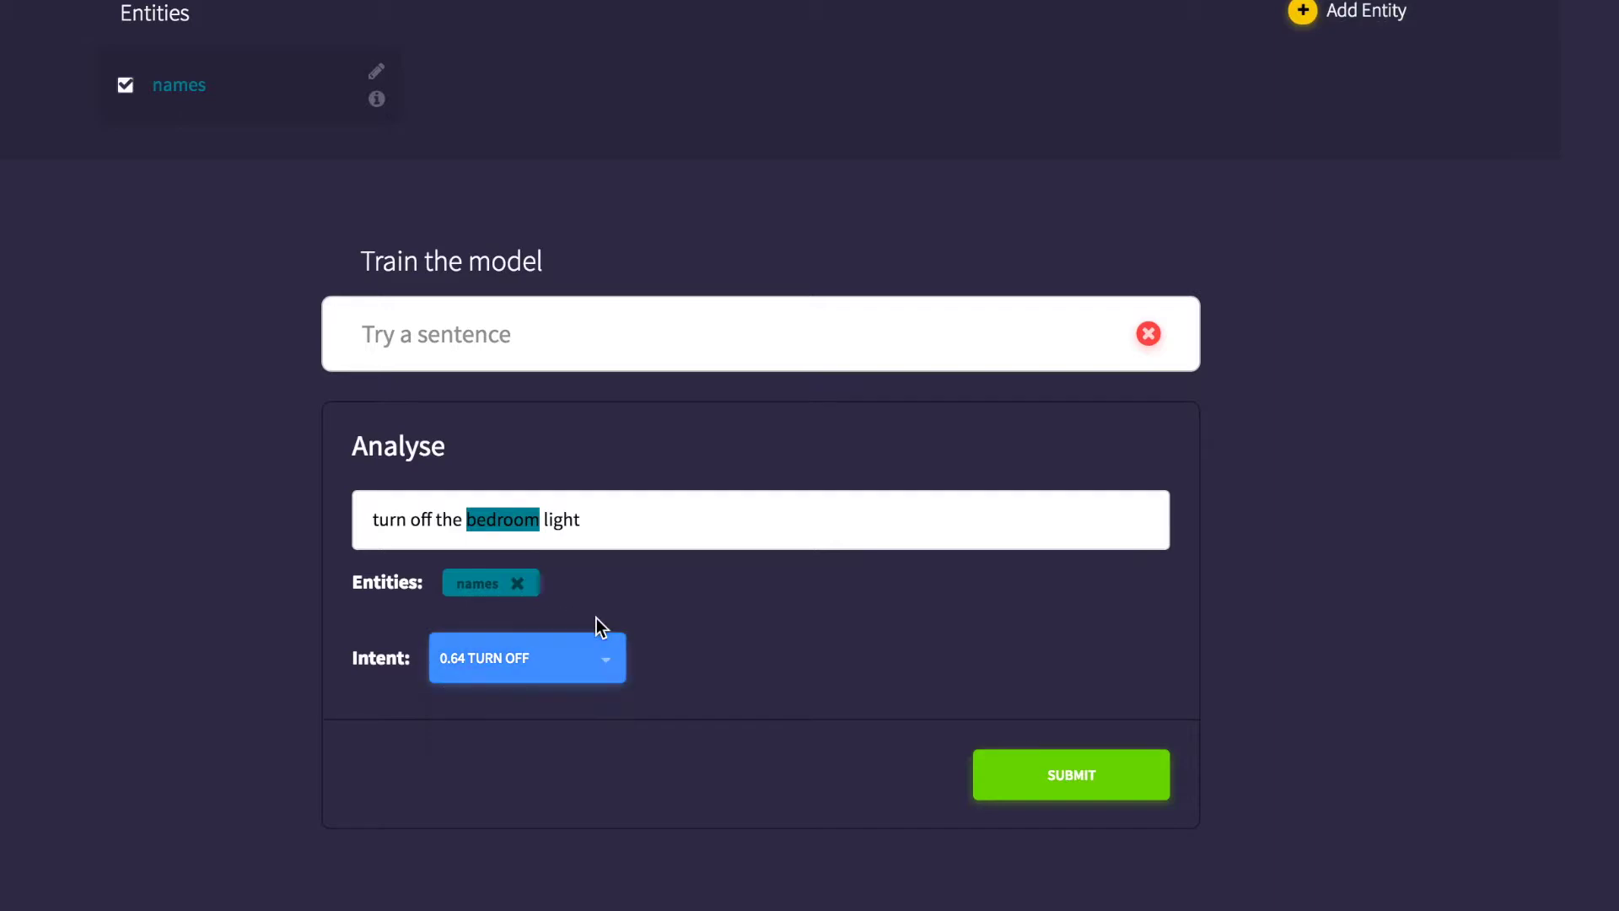
left_click(1085, 792)
Step: Analyze the sentence "turn on the porch light" and submit it with the turn on intent and porch tagged as names
left_click(958, 555)
type("turn on the porch light")
key("Return")
scroll(759, 506, "down", 2)
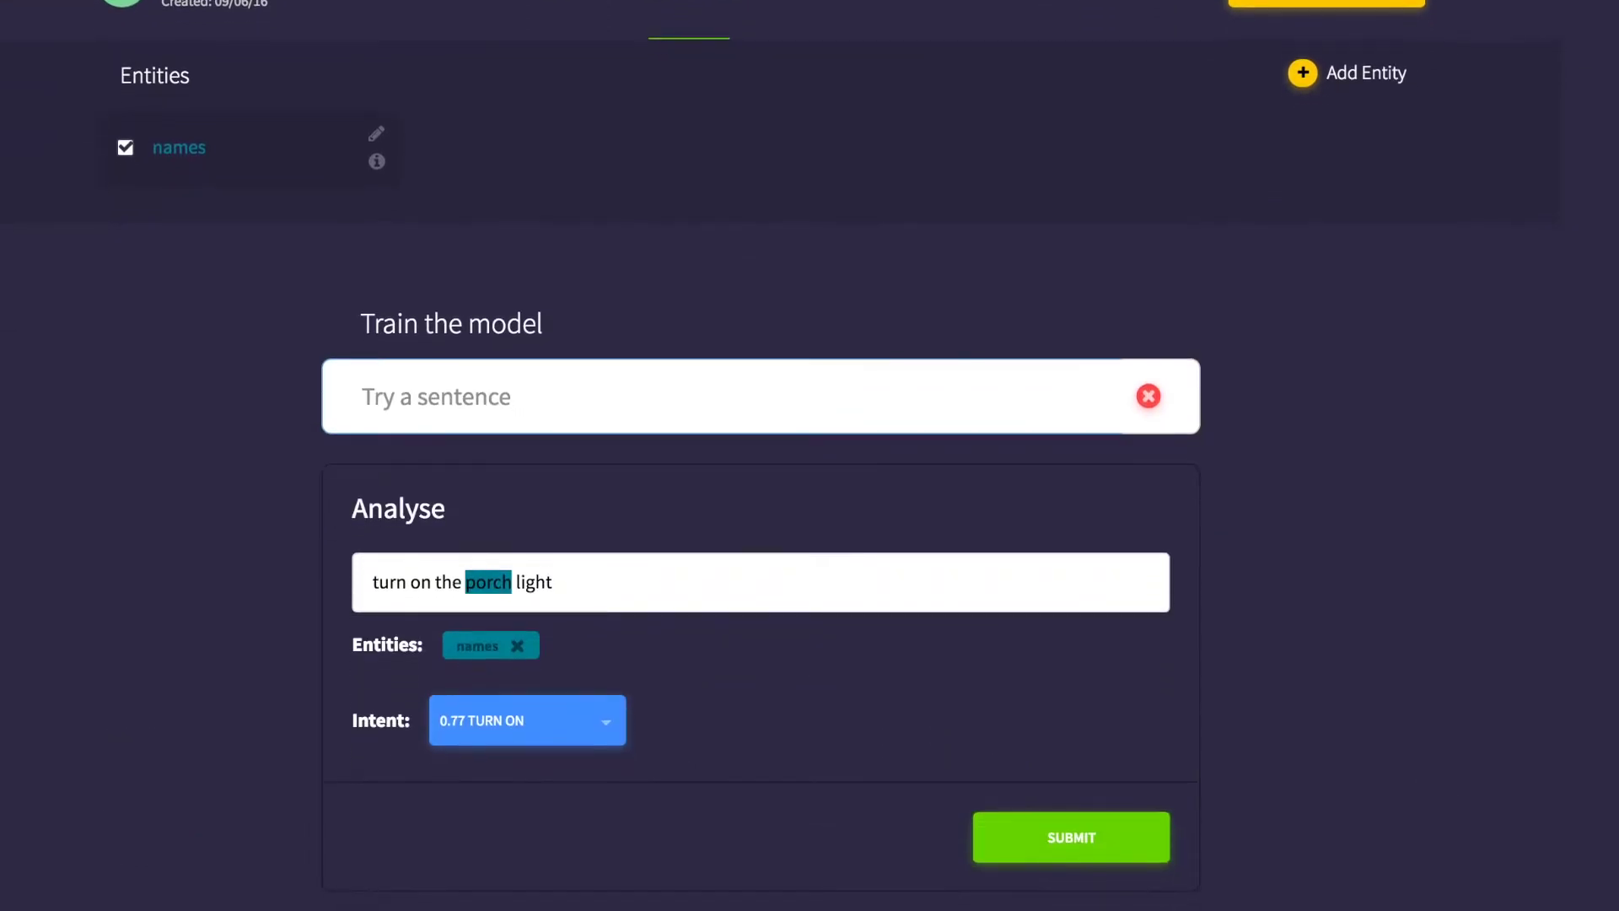
scroll(726, 766, "down", 2)
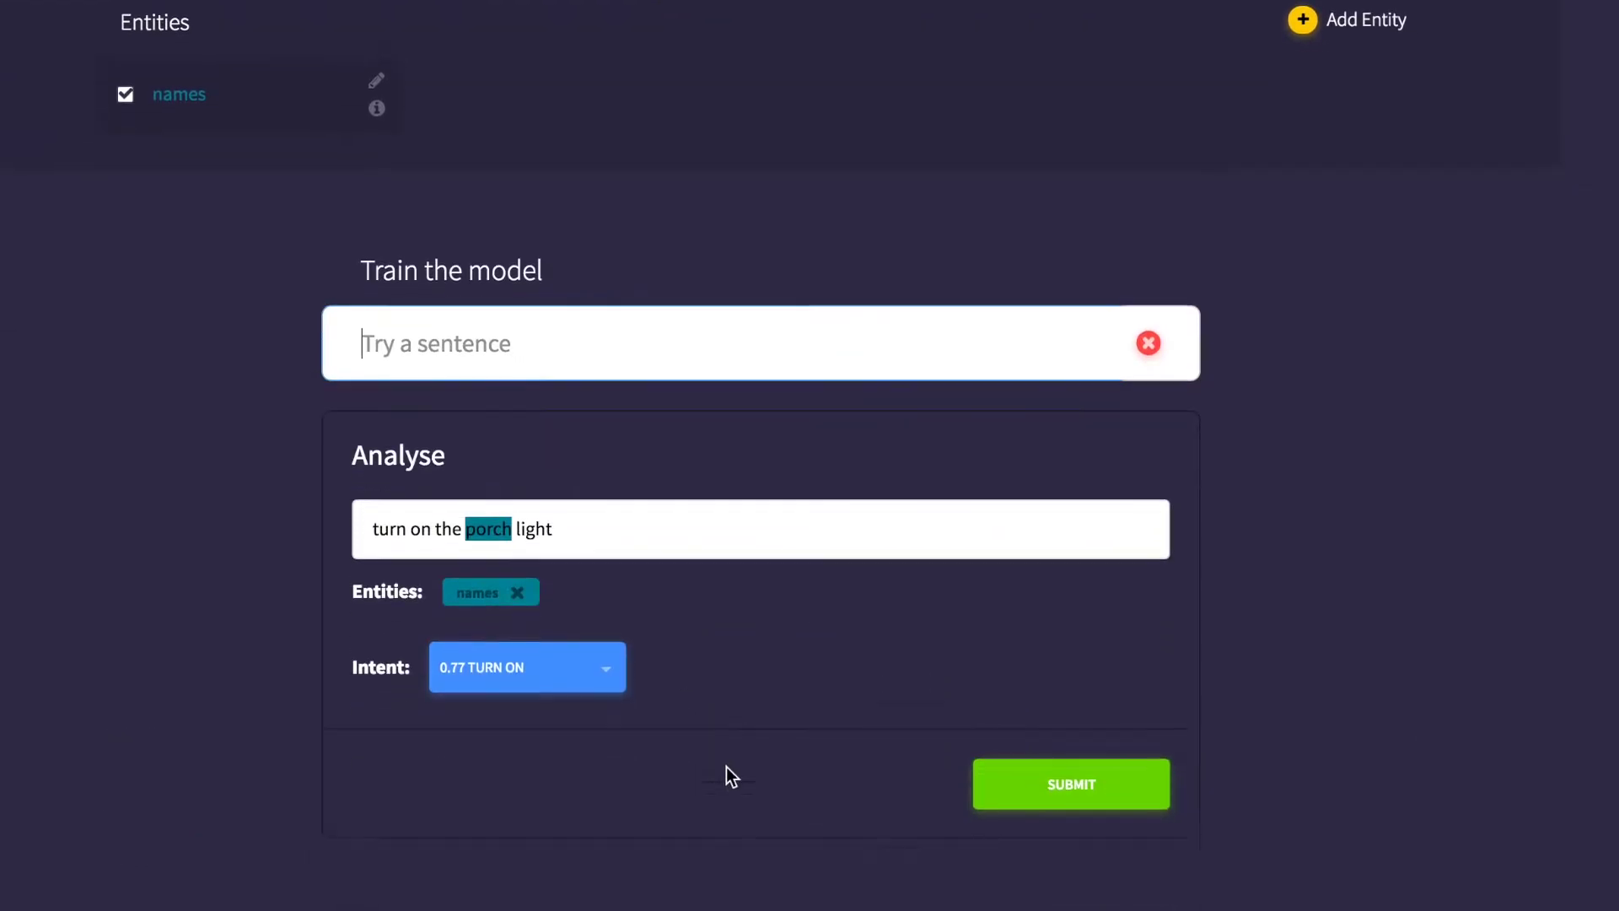
left_click(991, 733)
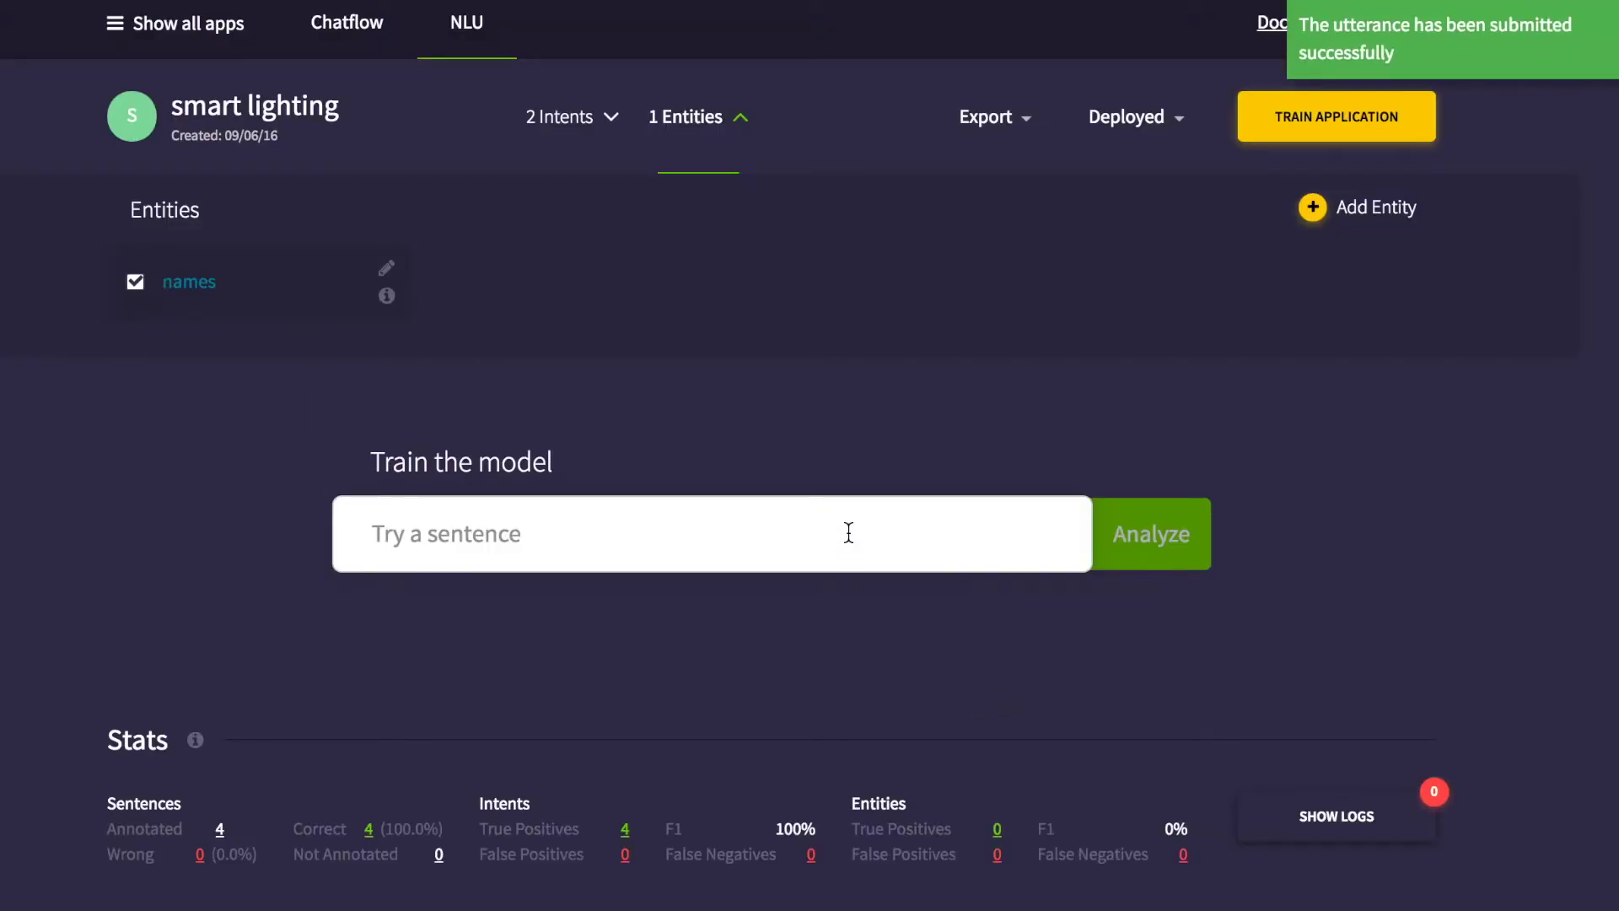
Step: Create a custom intent named "blink" without example sentences and close its details
left_click(587, 135)
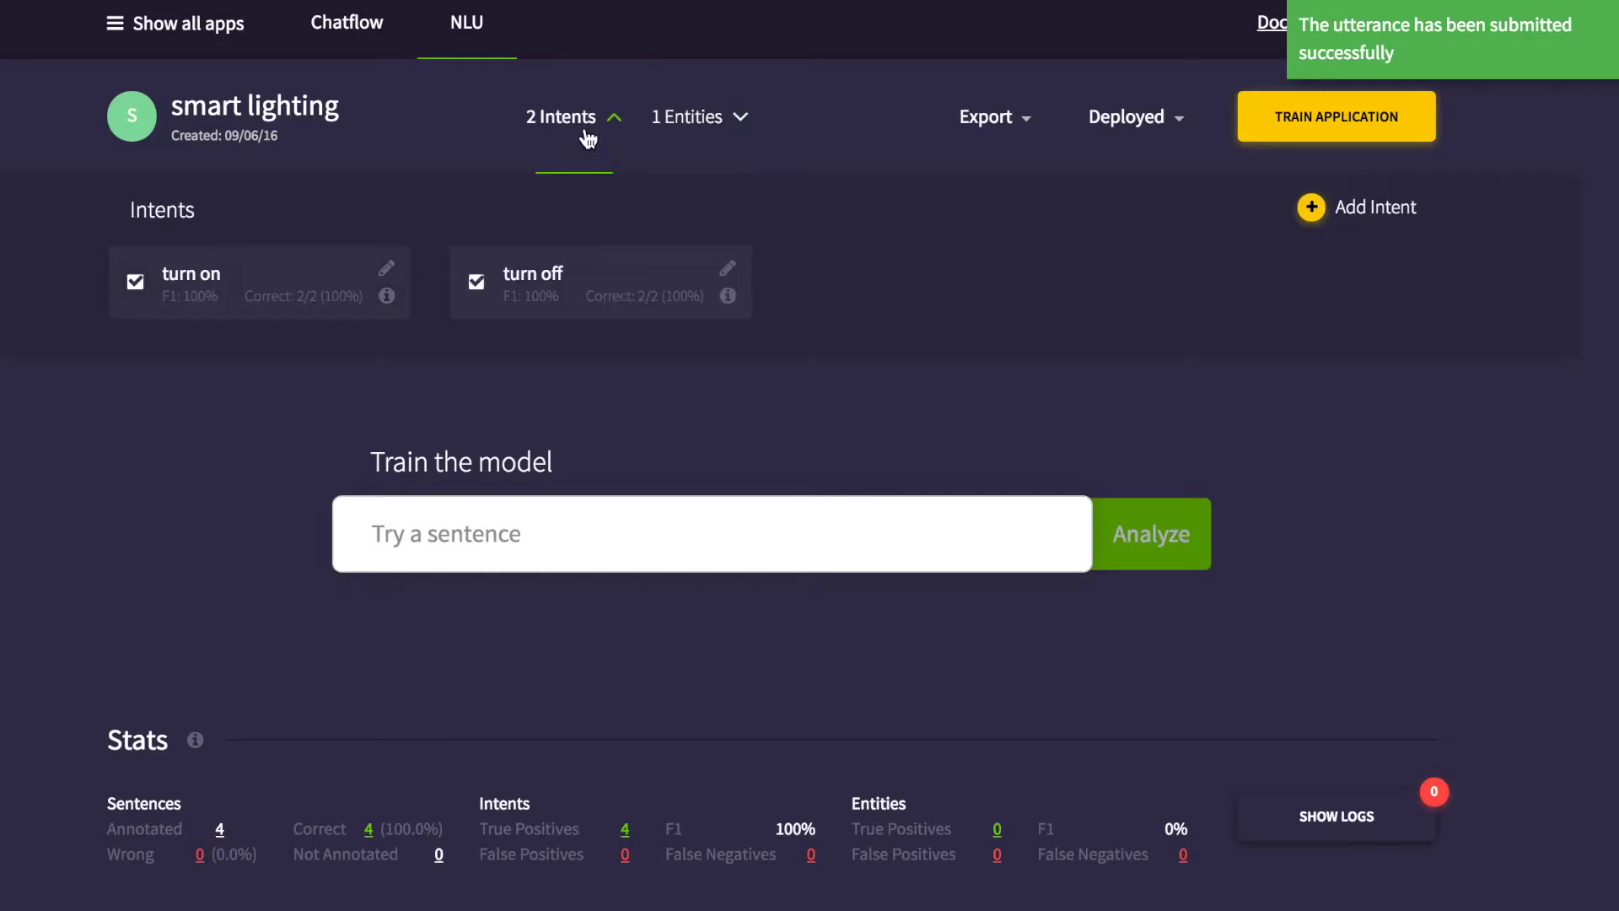
left_click(1371, 209)
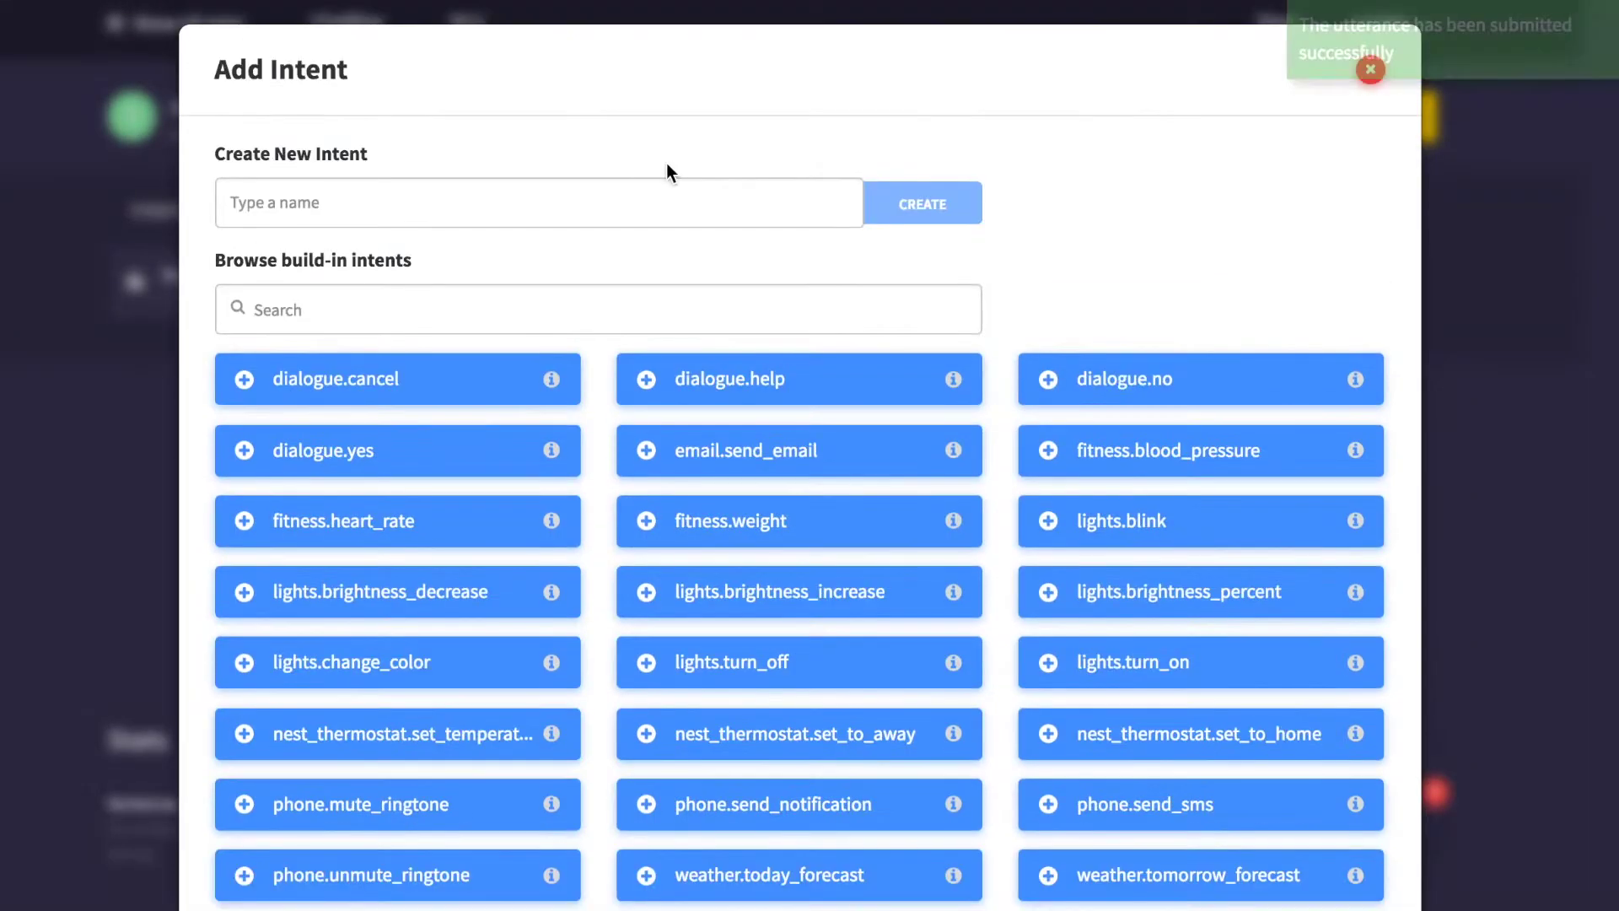
left_click(644, 203)
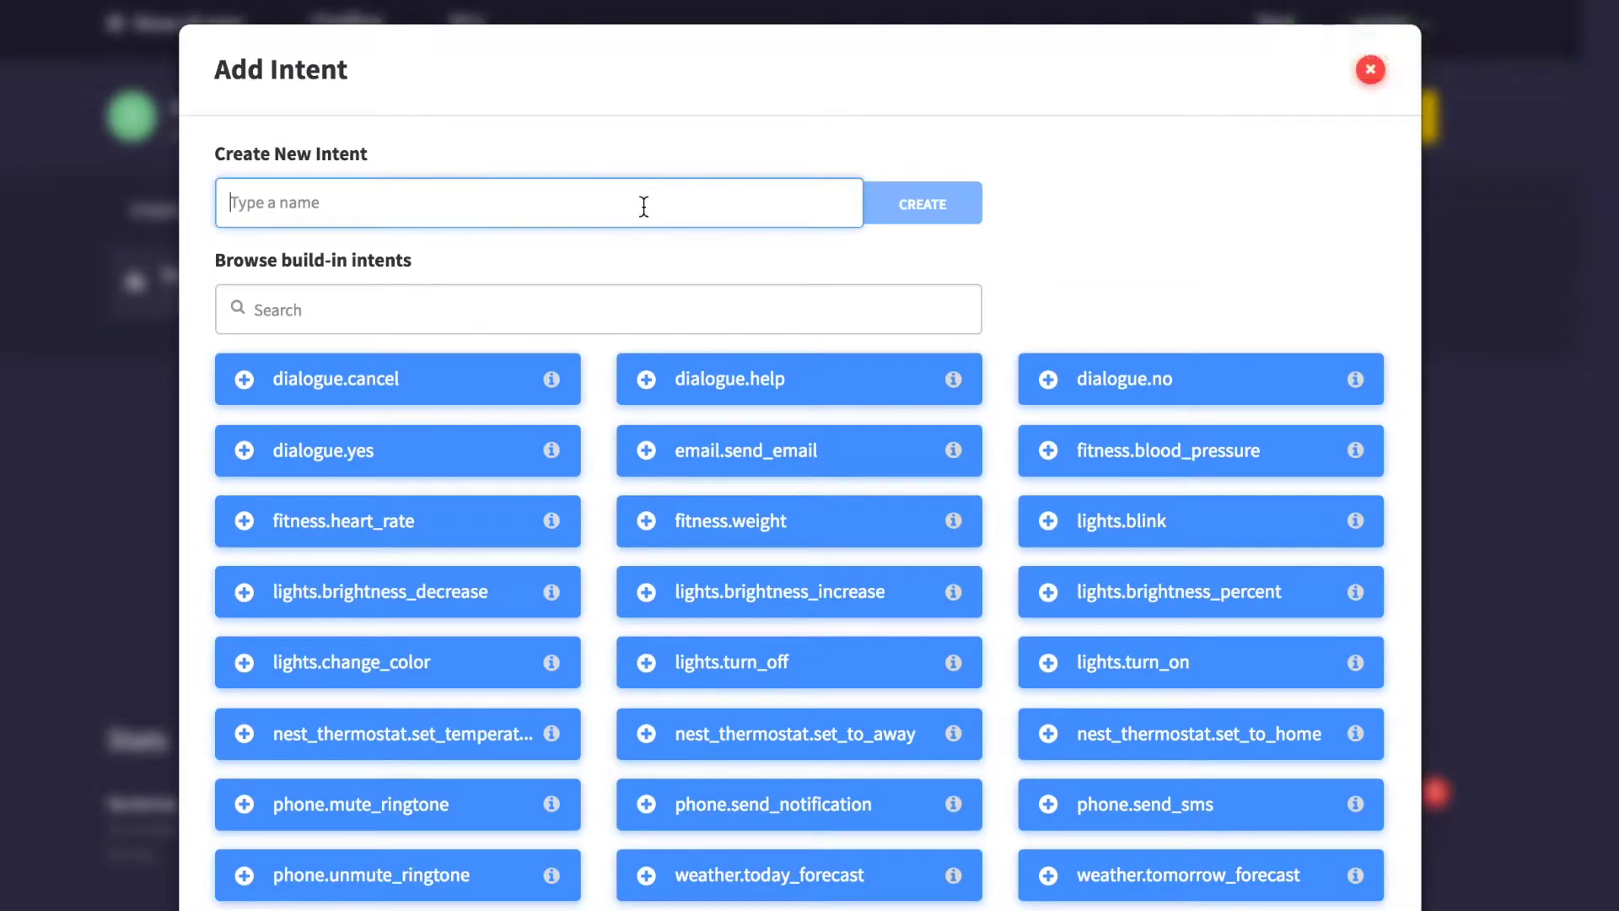
type("b")
key("Return")
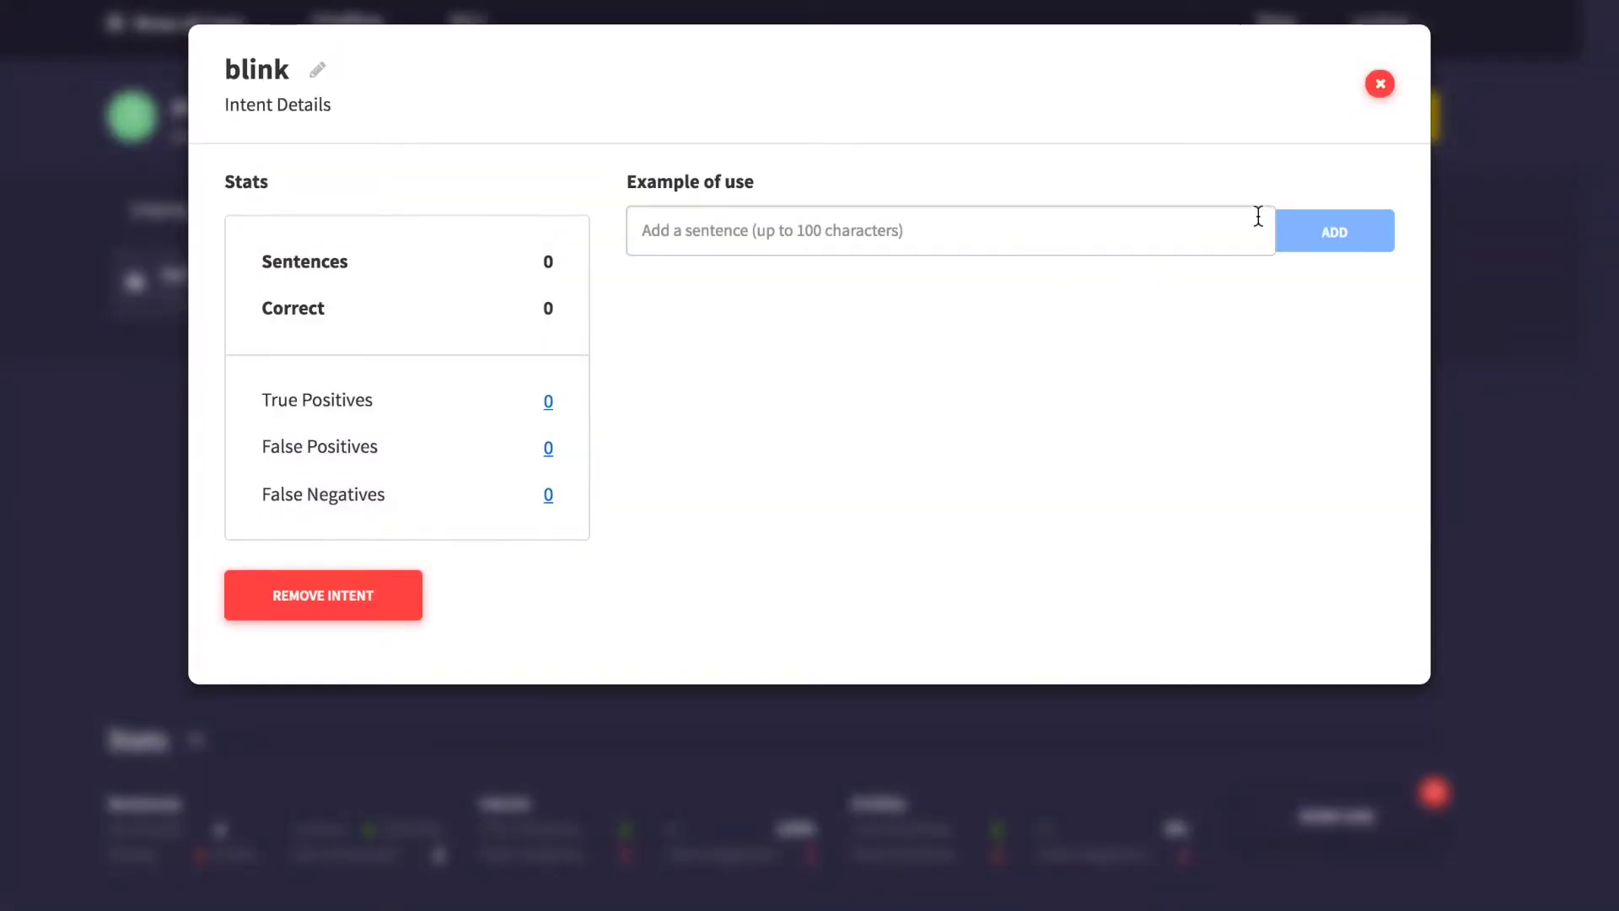
left_click(1379, 83)
Step: Create a second custom entity named "color"
left_click(700, 117)
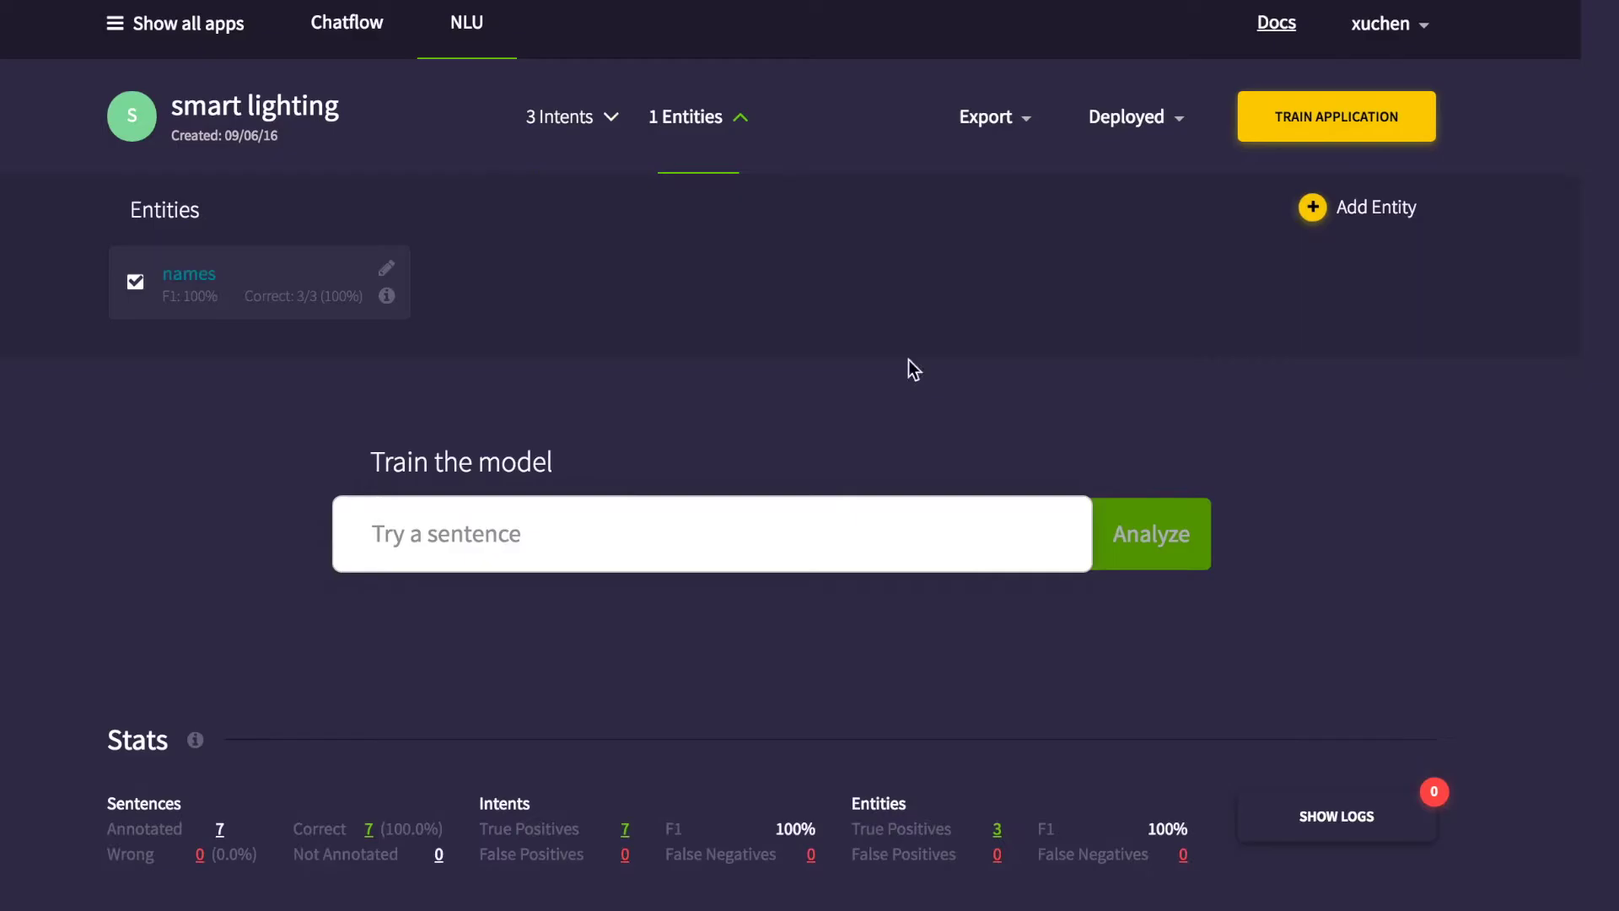
left_click(1317, 211)
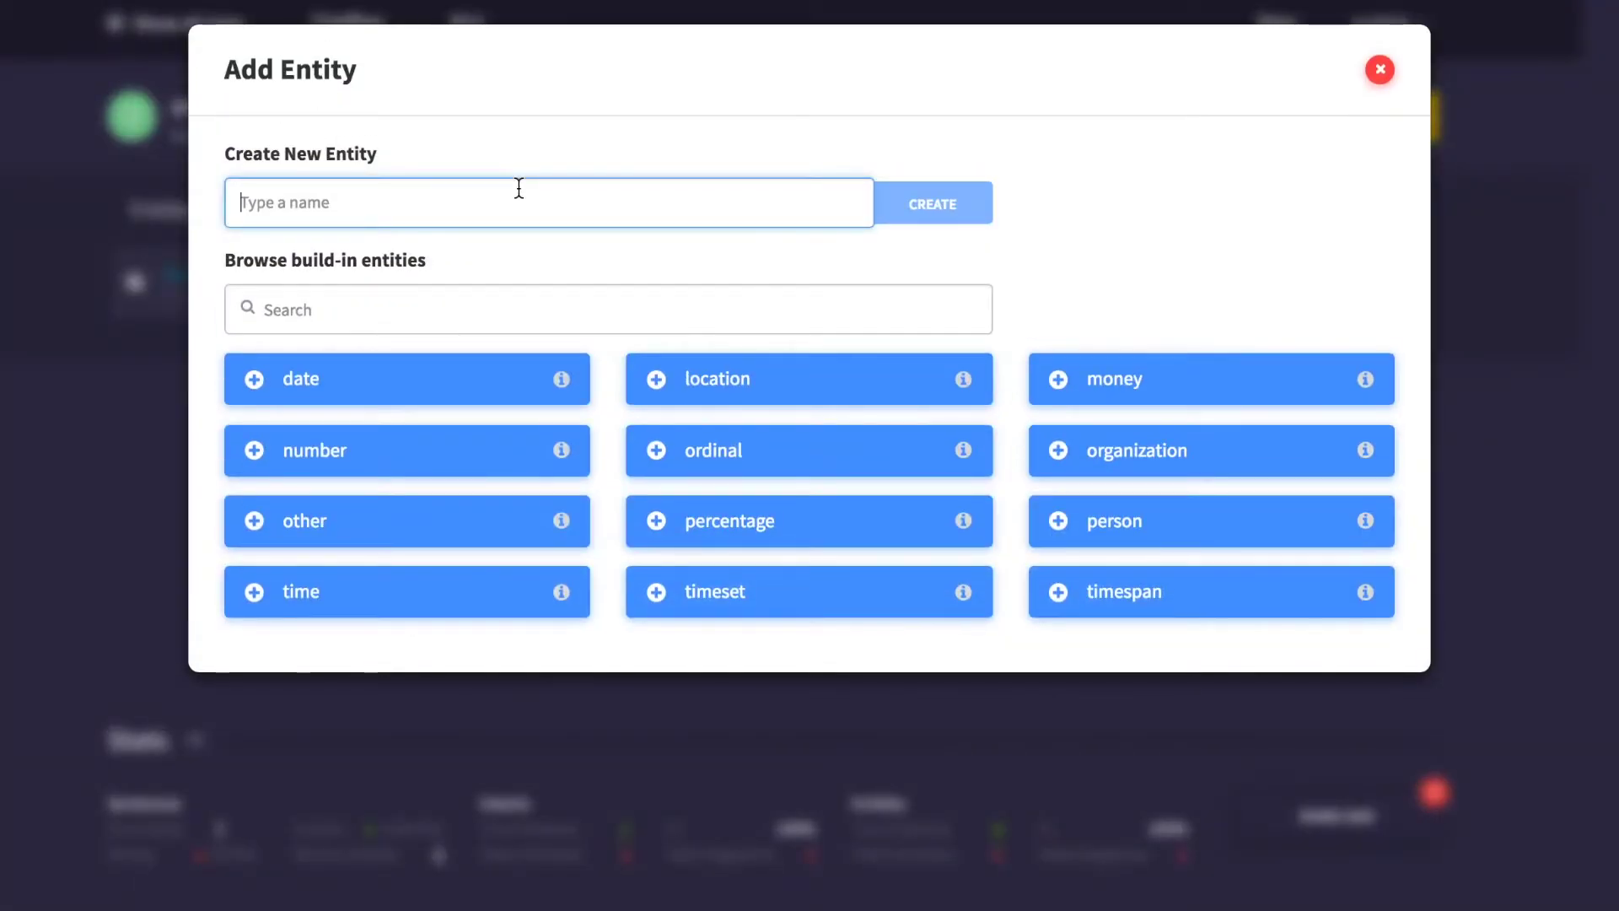
type("color")
left_click(932, 203)
Step: Fill the color entity's phrase list with red, green and yellow on separate lines, and save the entity
left_click(756, 340)
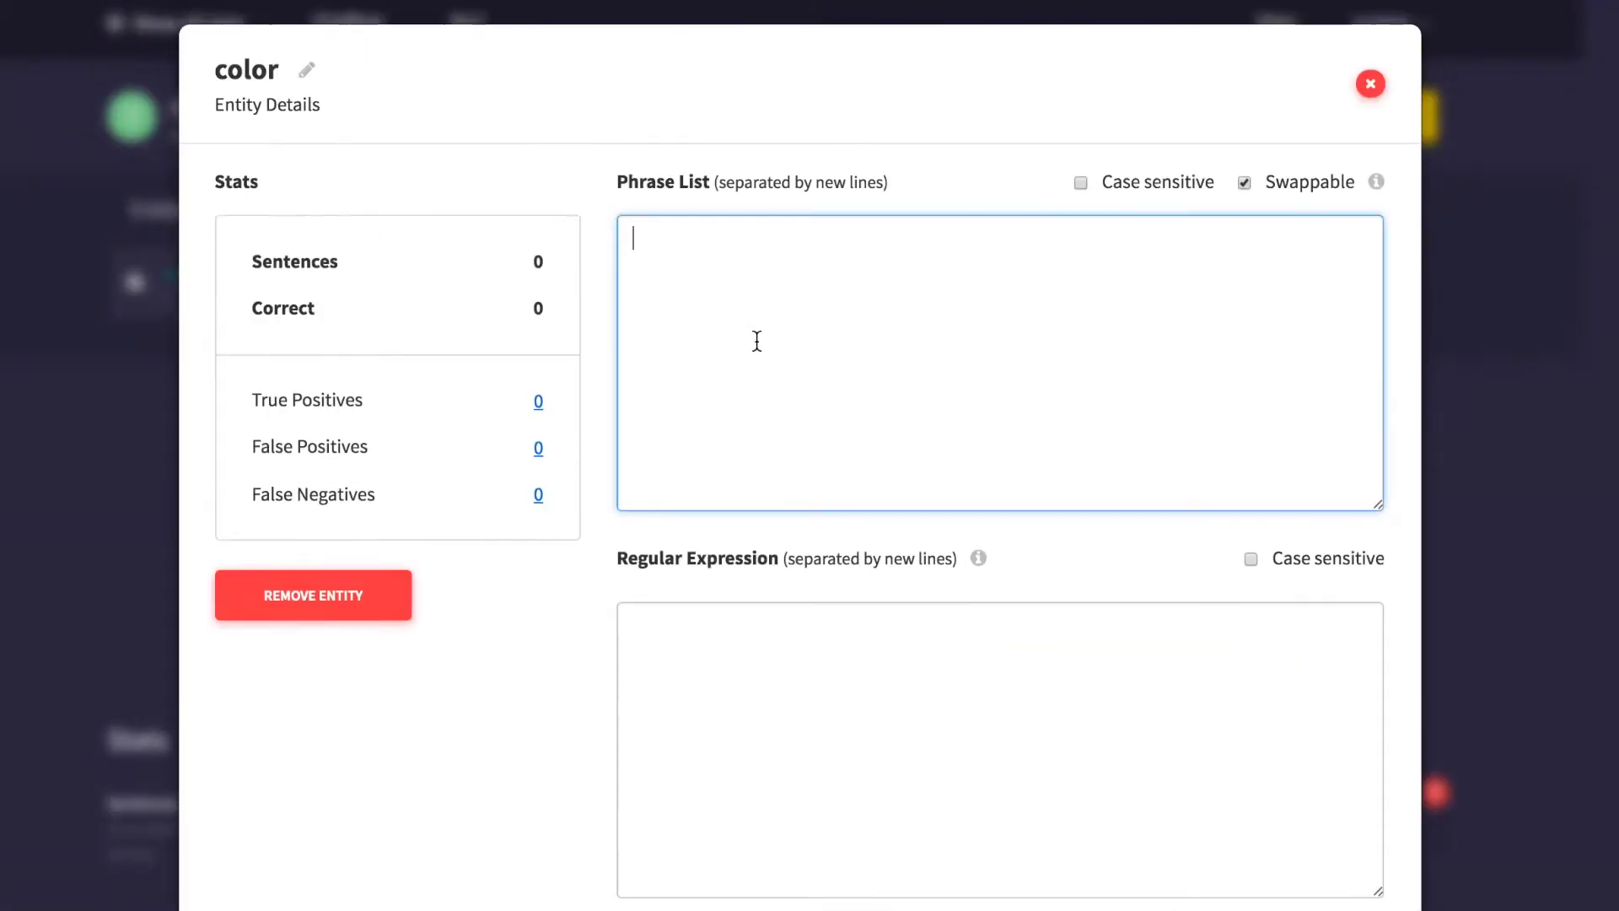
type("red")
key("Return")
type("green")
key("Return")
type("yellow")
scroll(741, 307, "down", 3)
scroll(890, 405, "up", 3)
scroll(889, 405, "down", 2)
left_click(1260, 900)
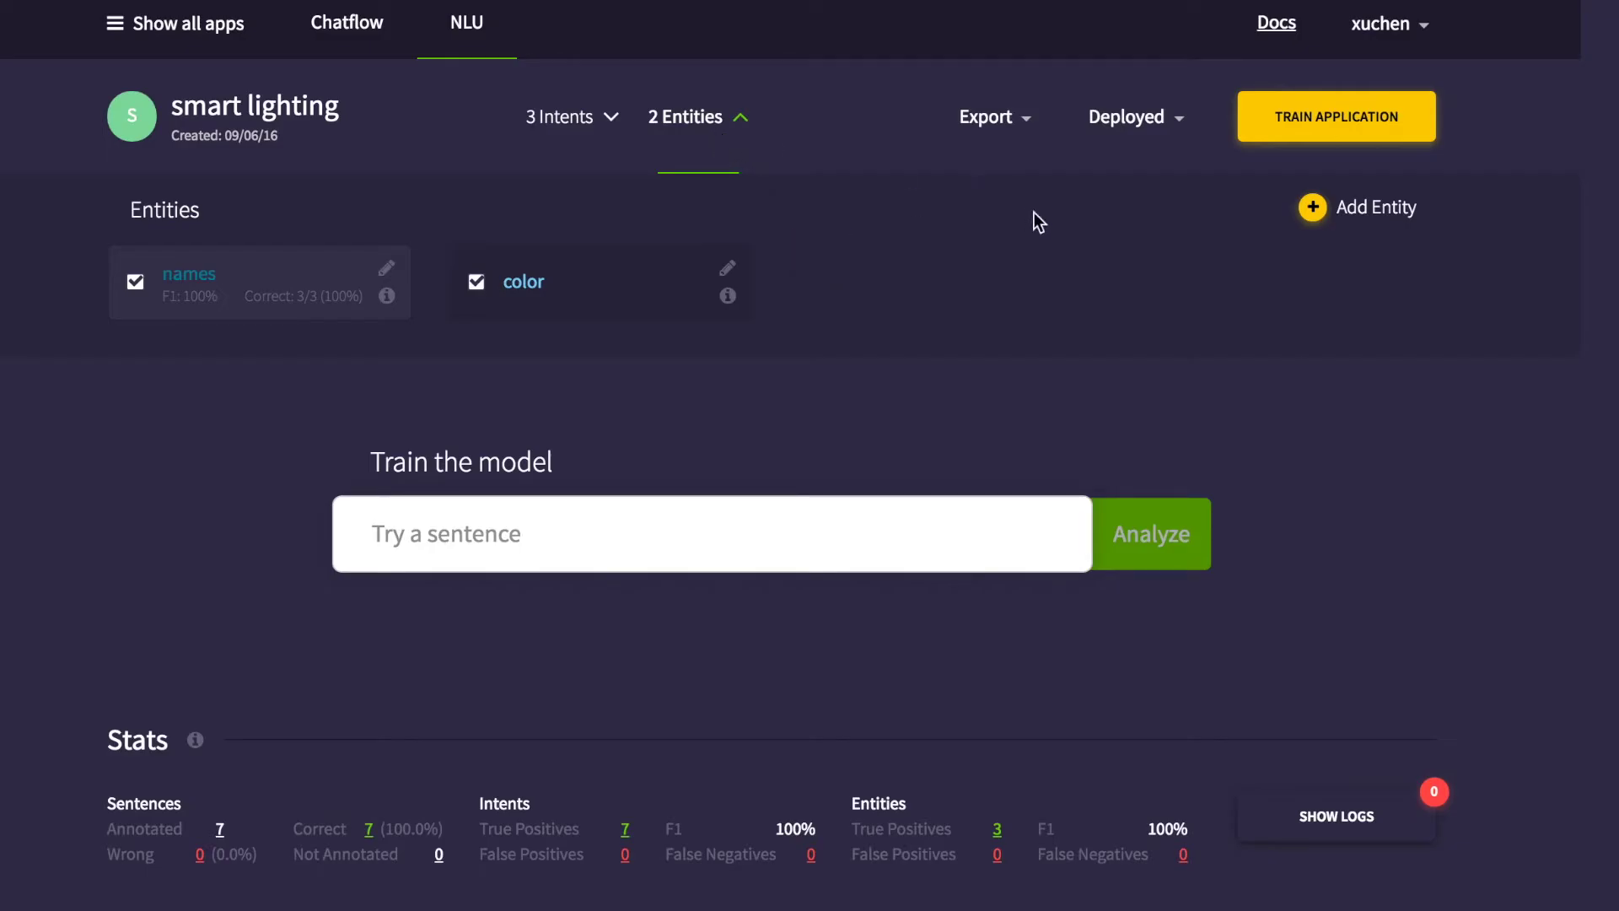
Step: Add the built-in number entity to the application and collapse the entity list
left_click(1312, 207)
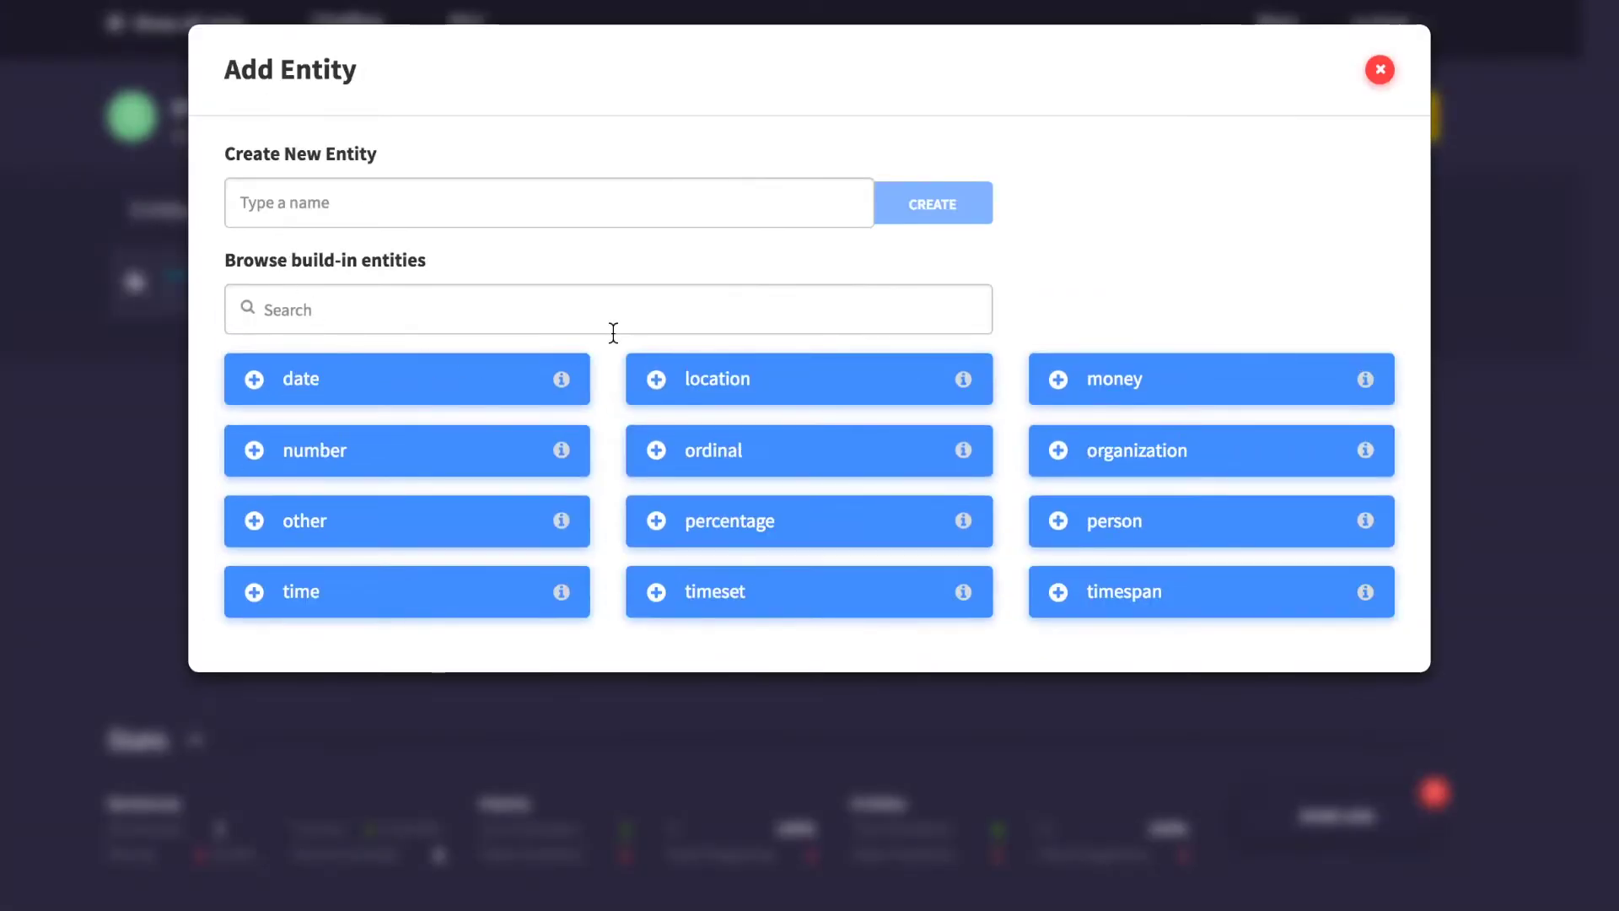
left_click(271, 458)
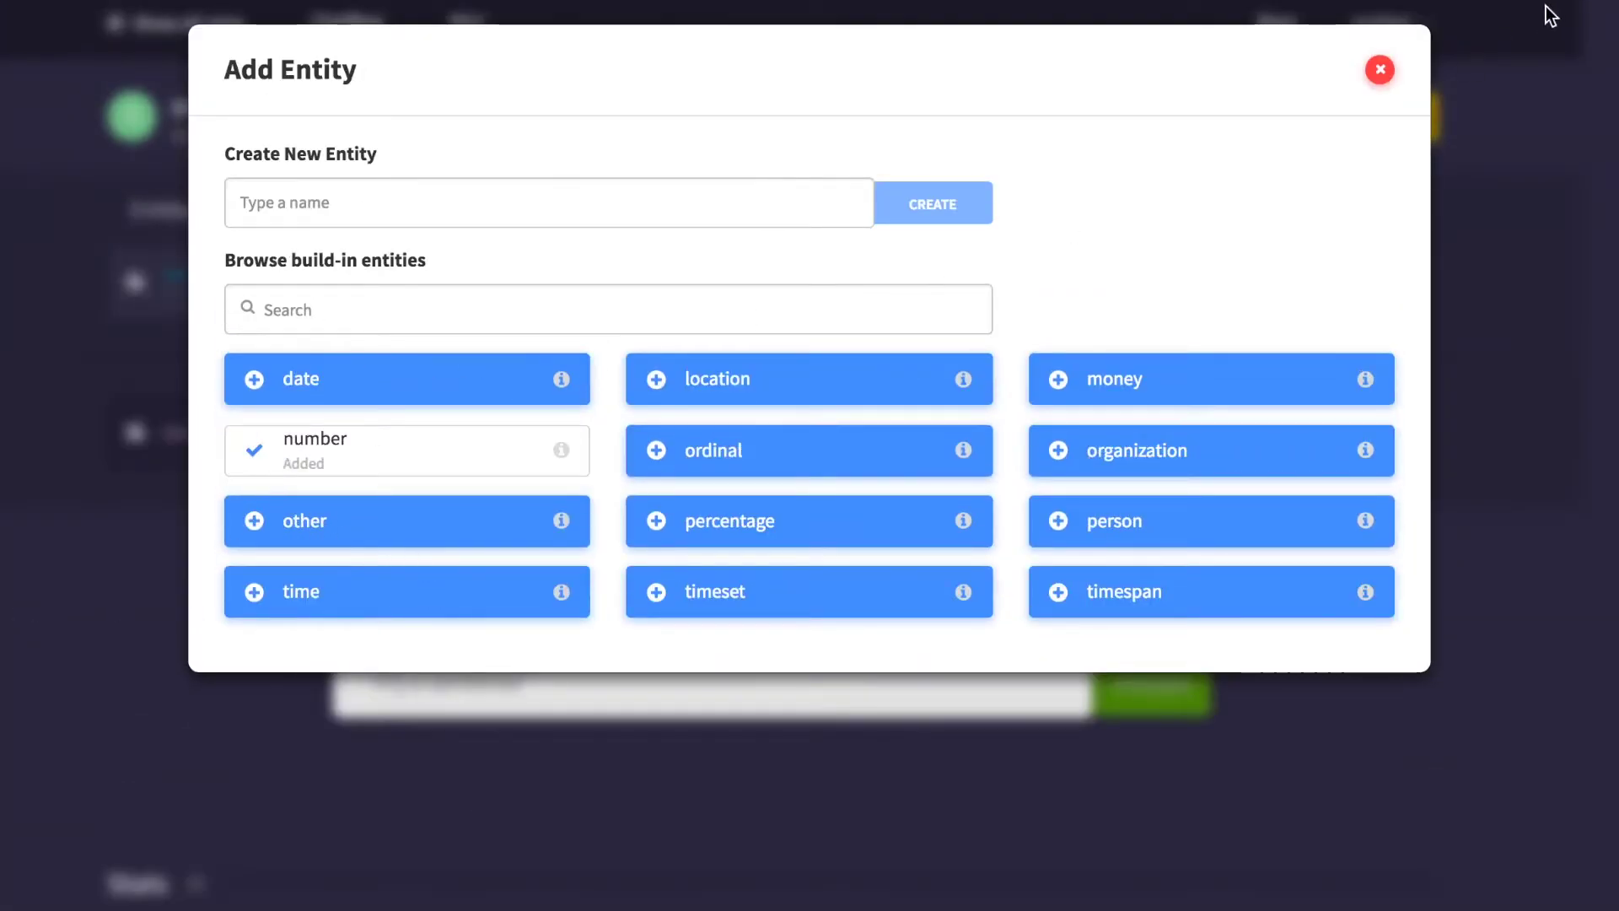
left_click(1380, 70)
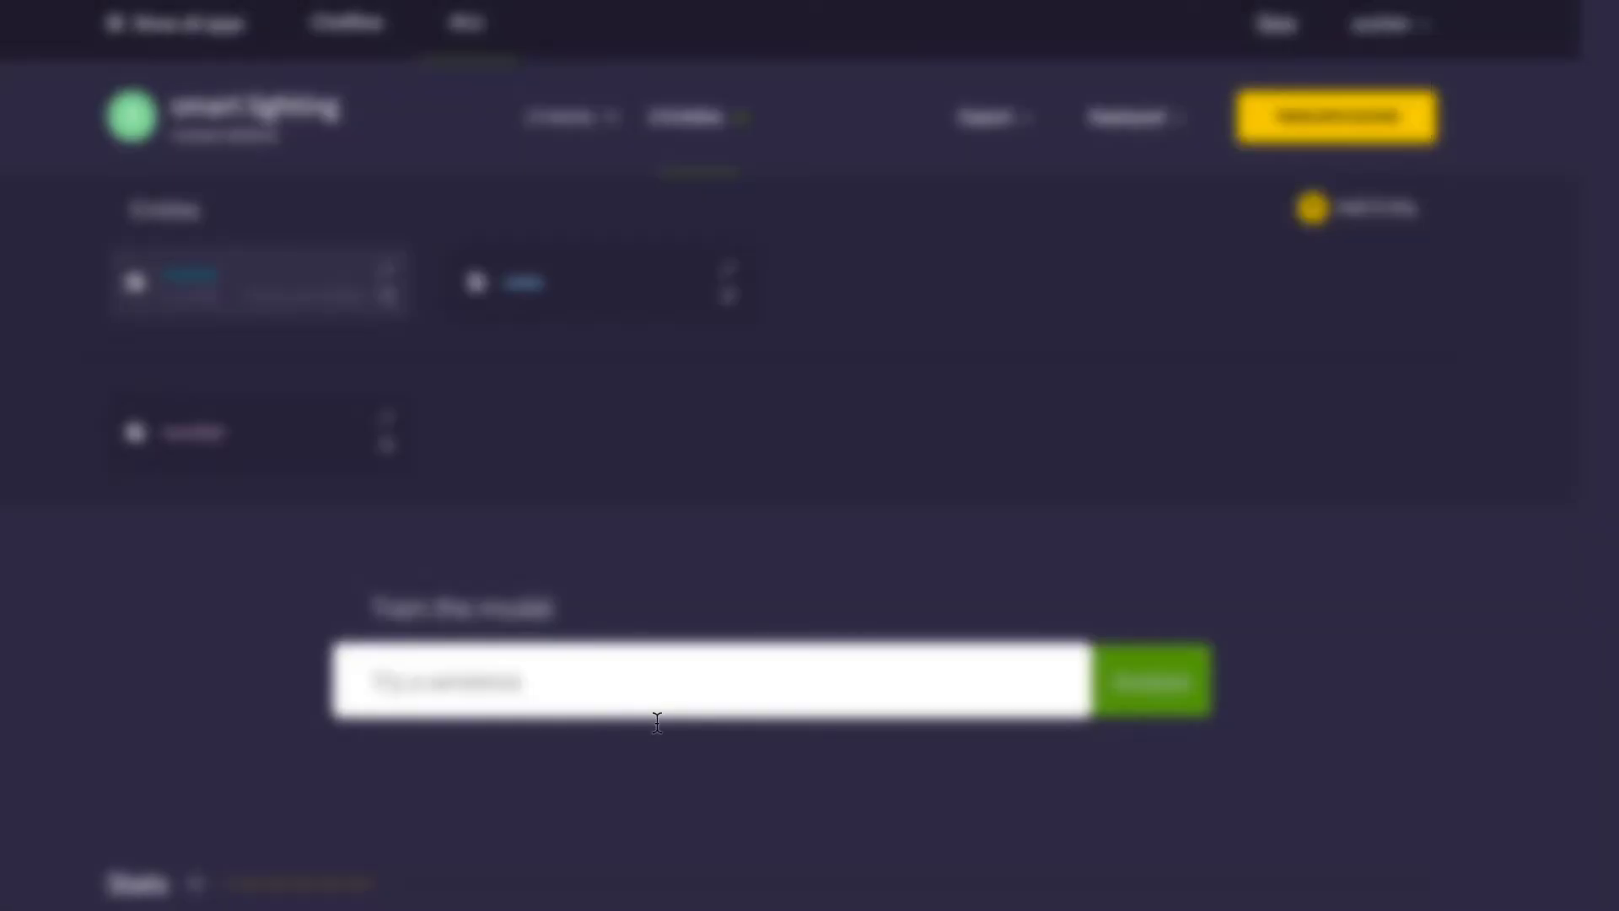
left_click(711, 138)
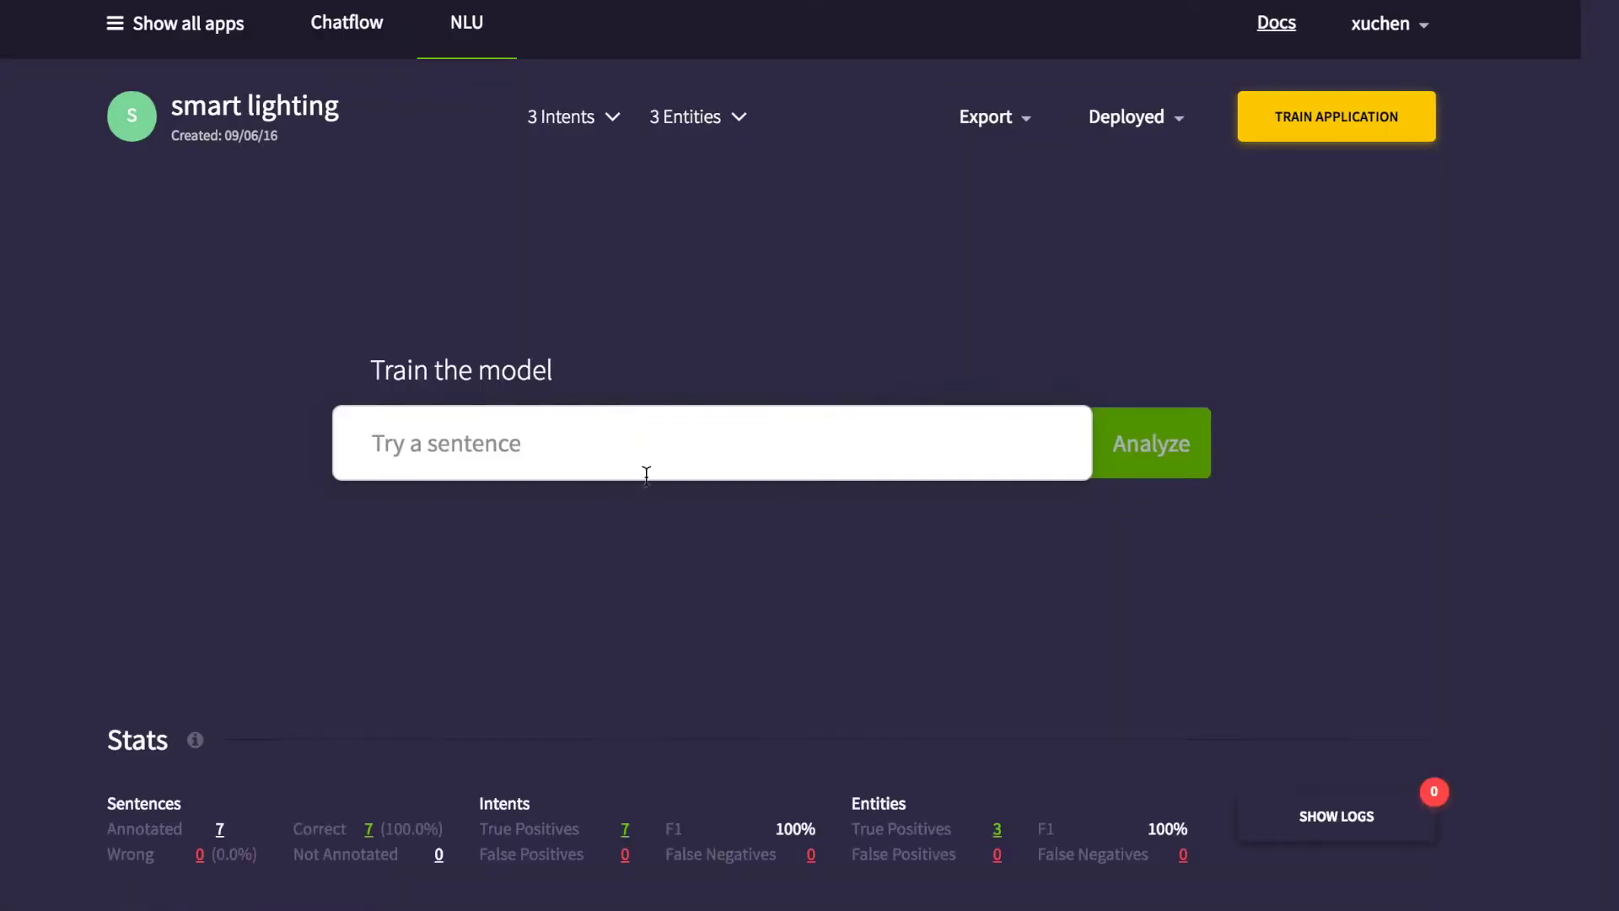
Step: Analyze the training sentence "blink the bedroom light five times in red"
left_click(645, 445)
type("blink the be")
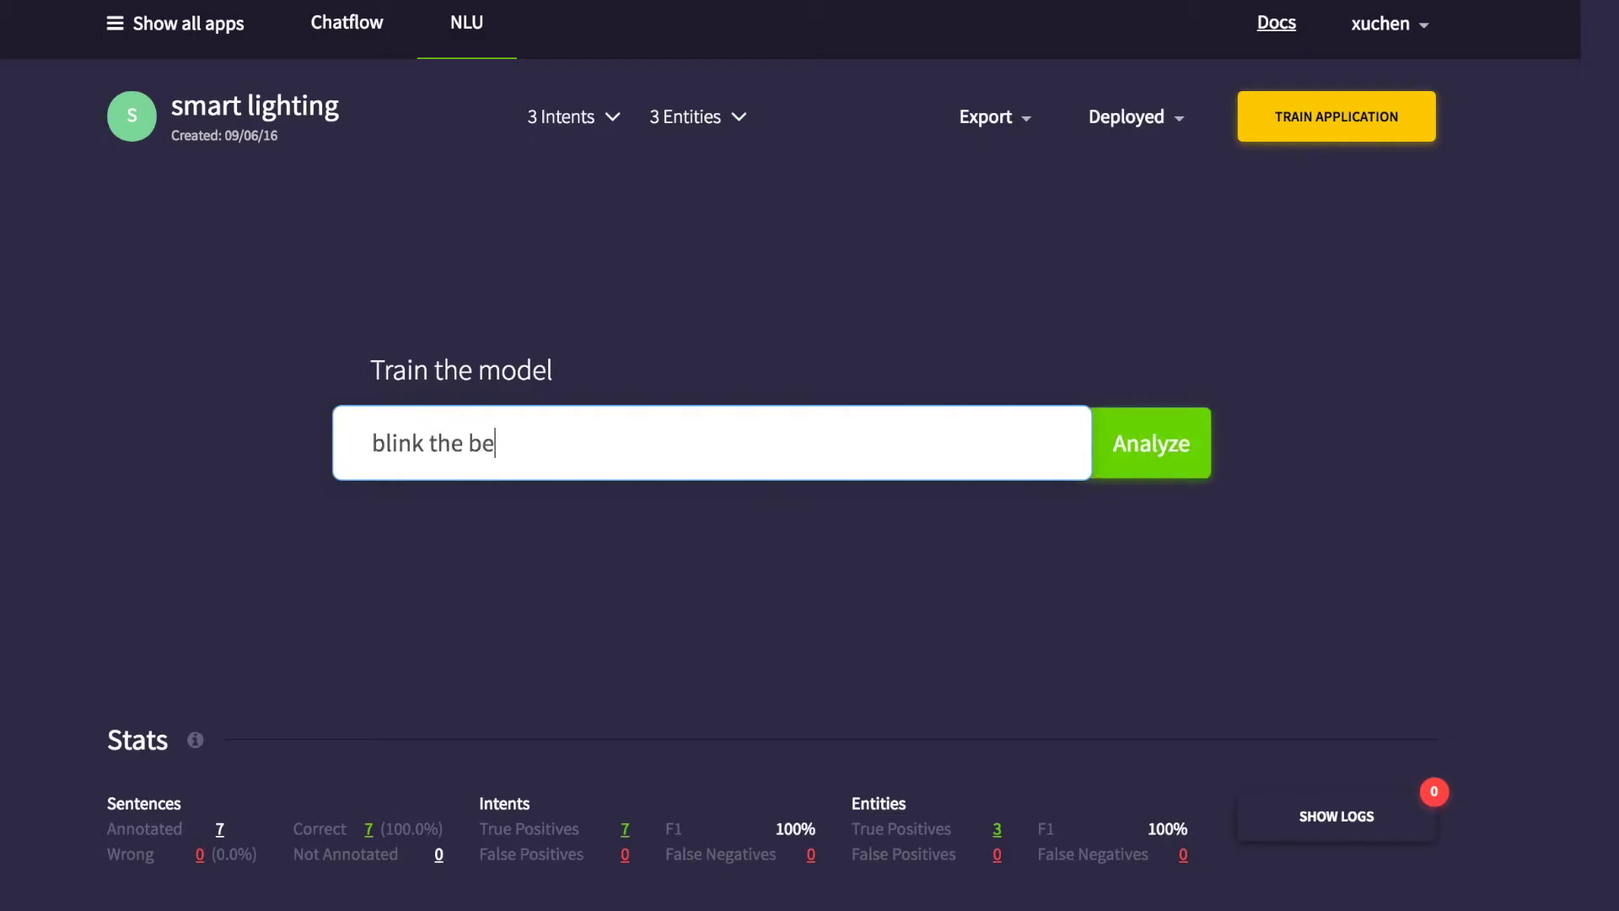
type("droom light five times in red")
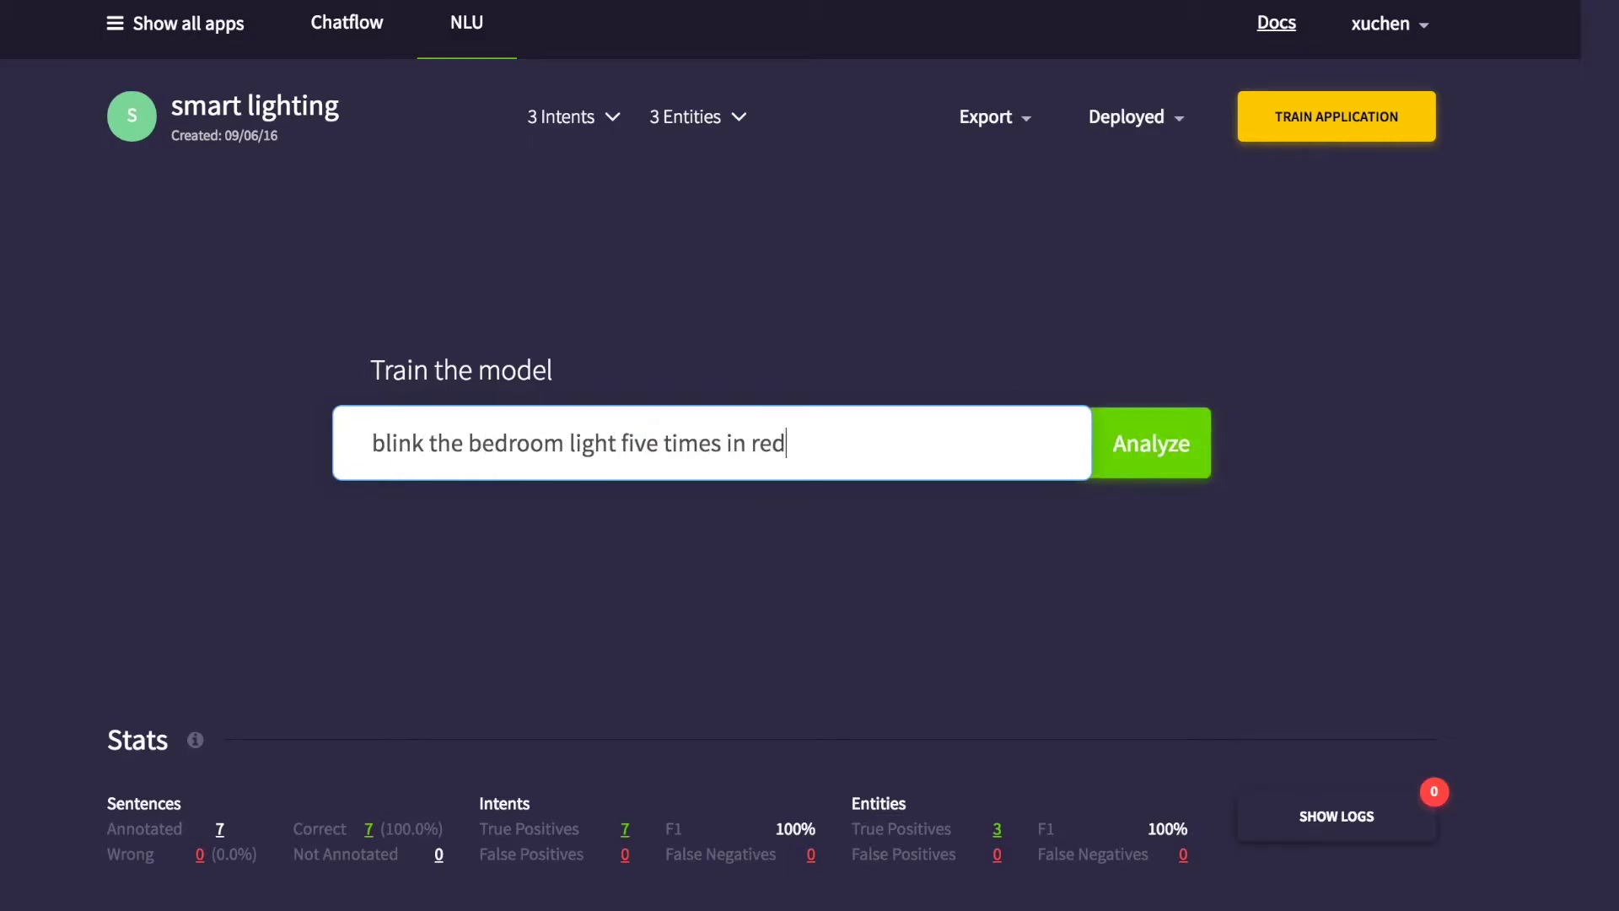
key("Return")
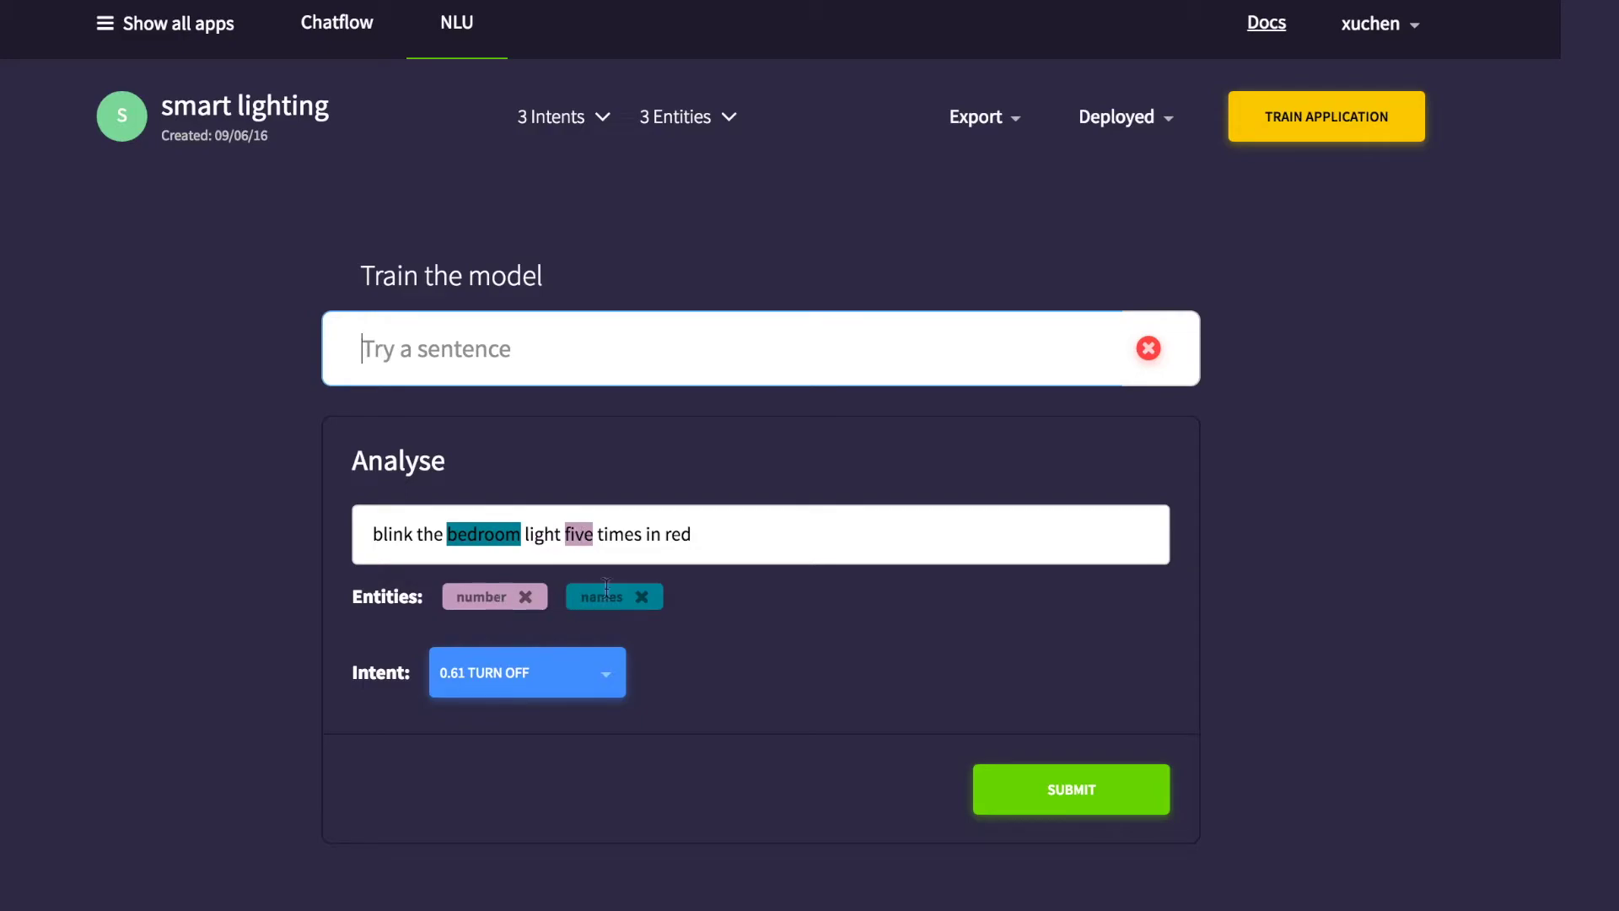
Step: Tag "red" as color, set the sentence's intent to blink and submit it
double_click(678, 534)
left_click(715, 651)
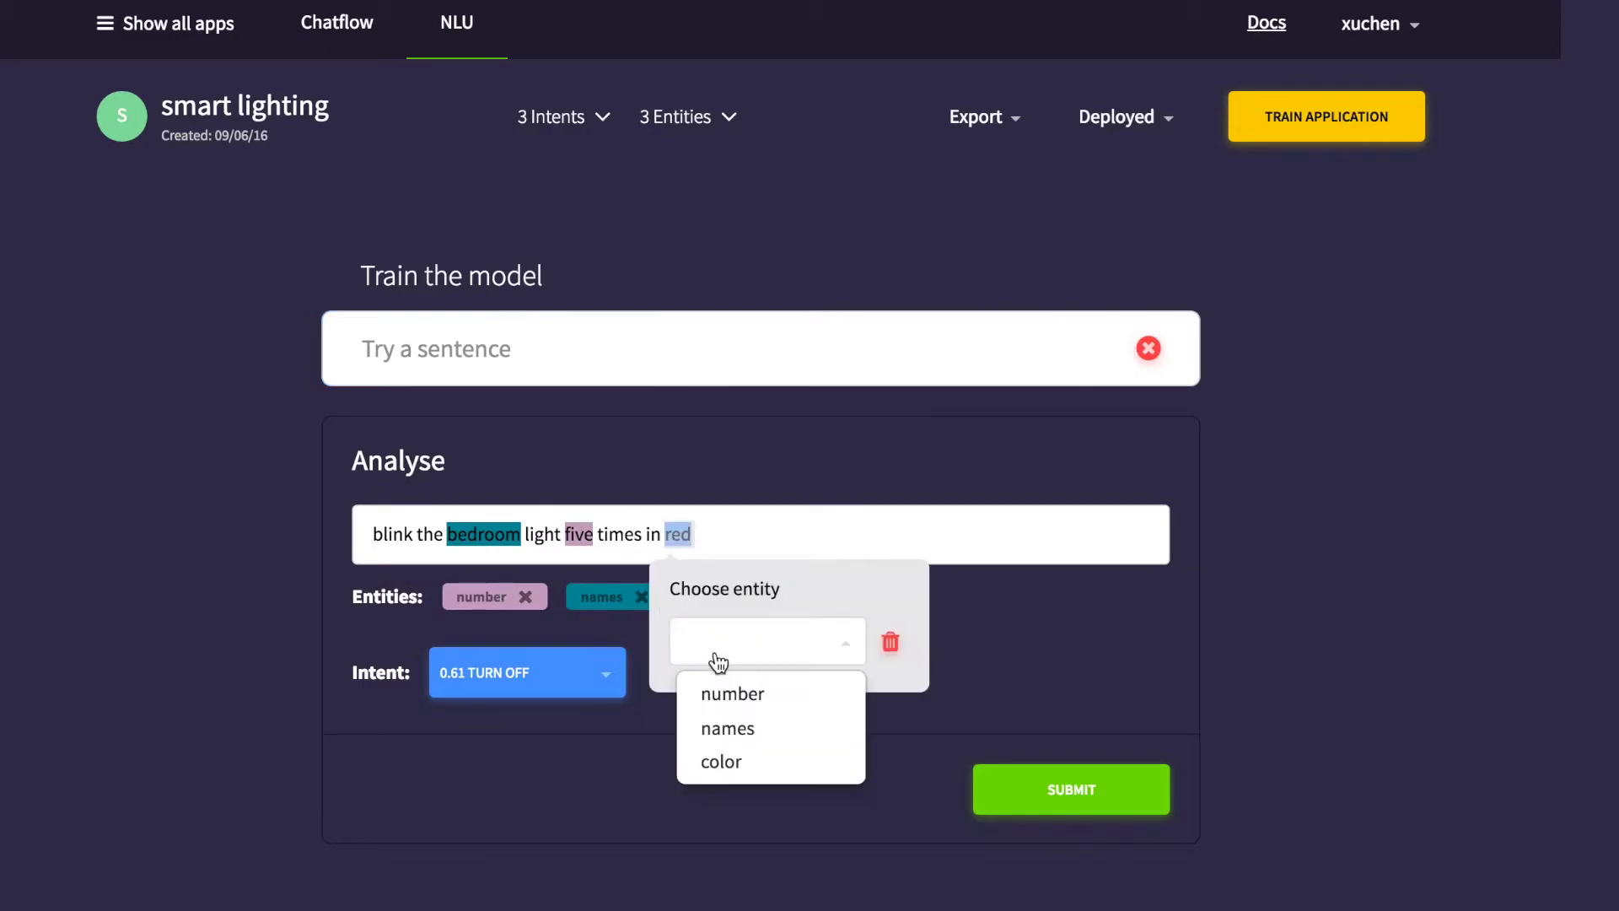
left_click(732, 760)
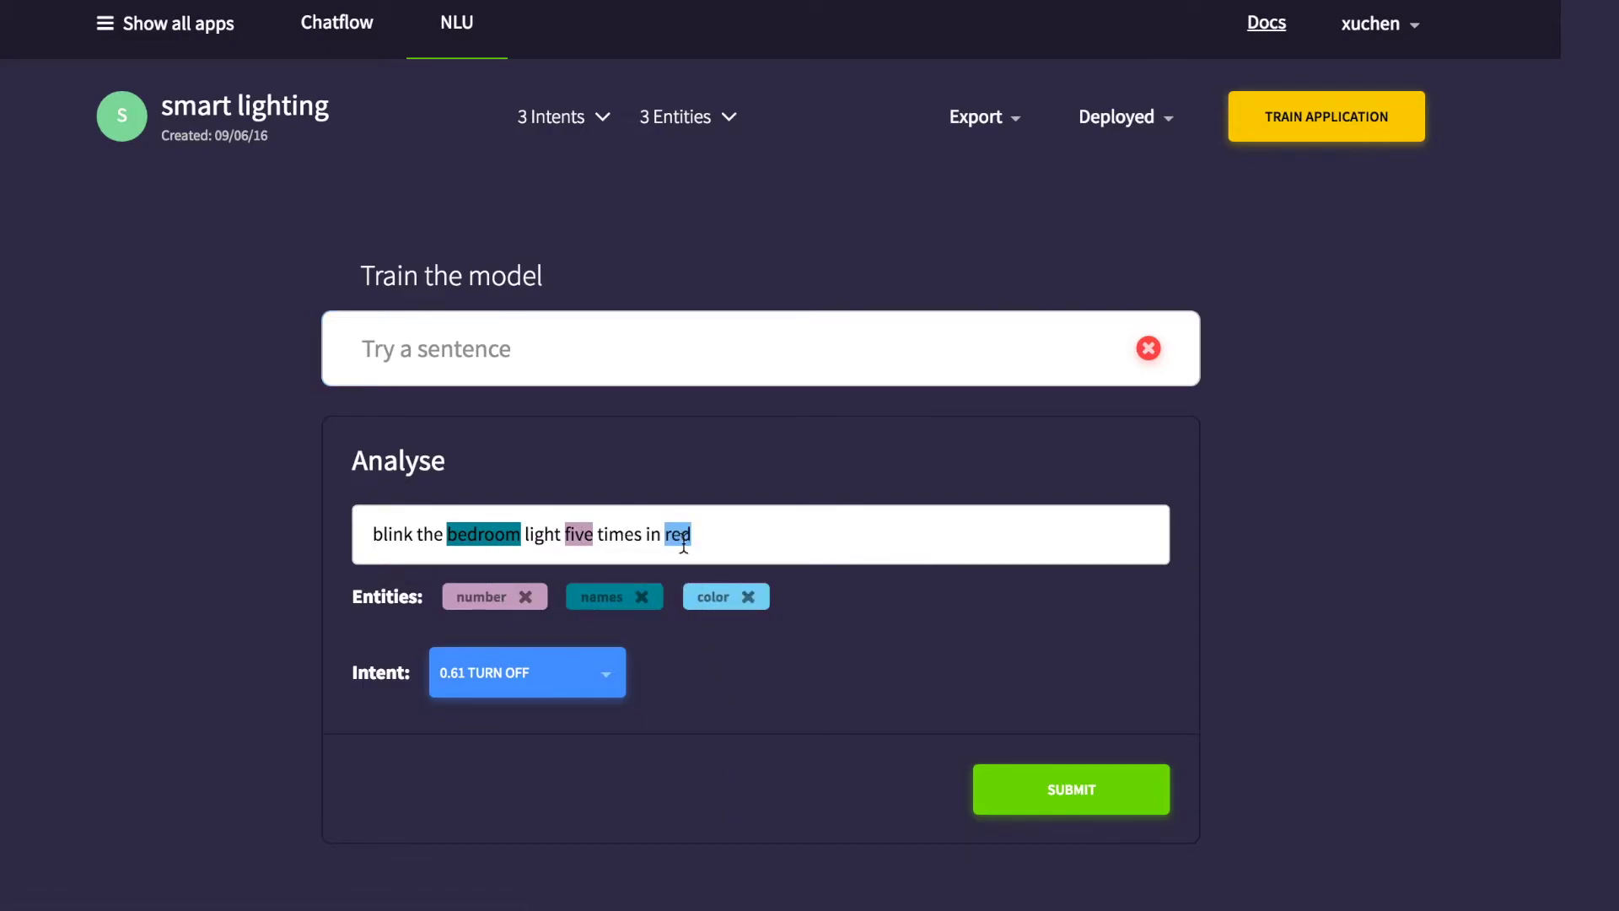
left_click(595, 674)
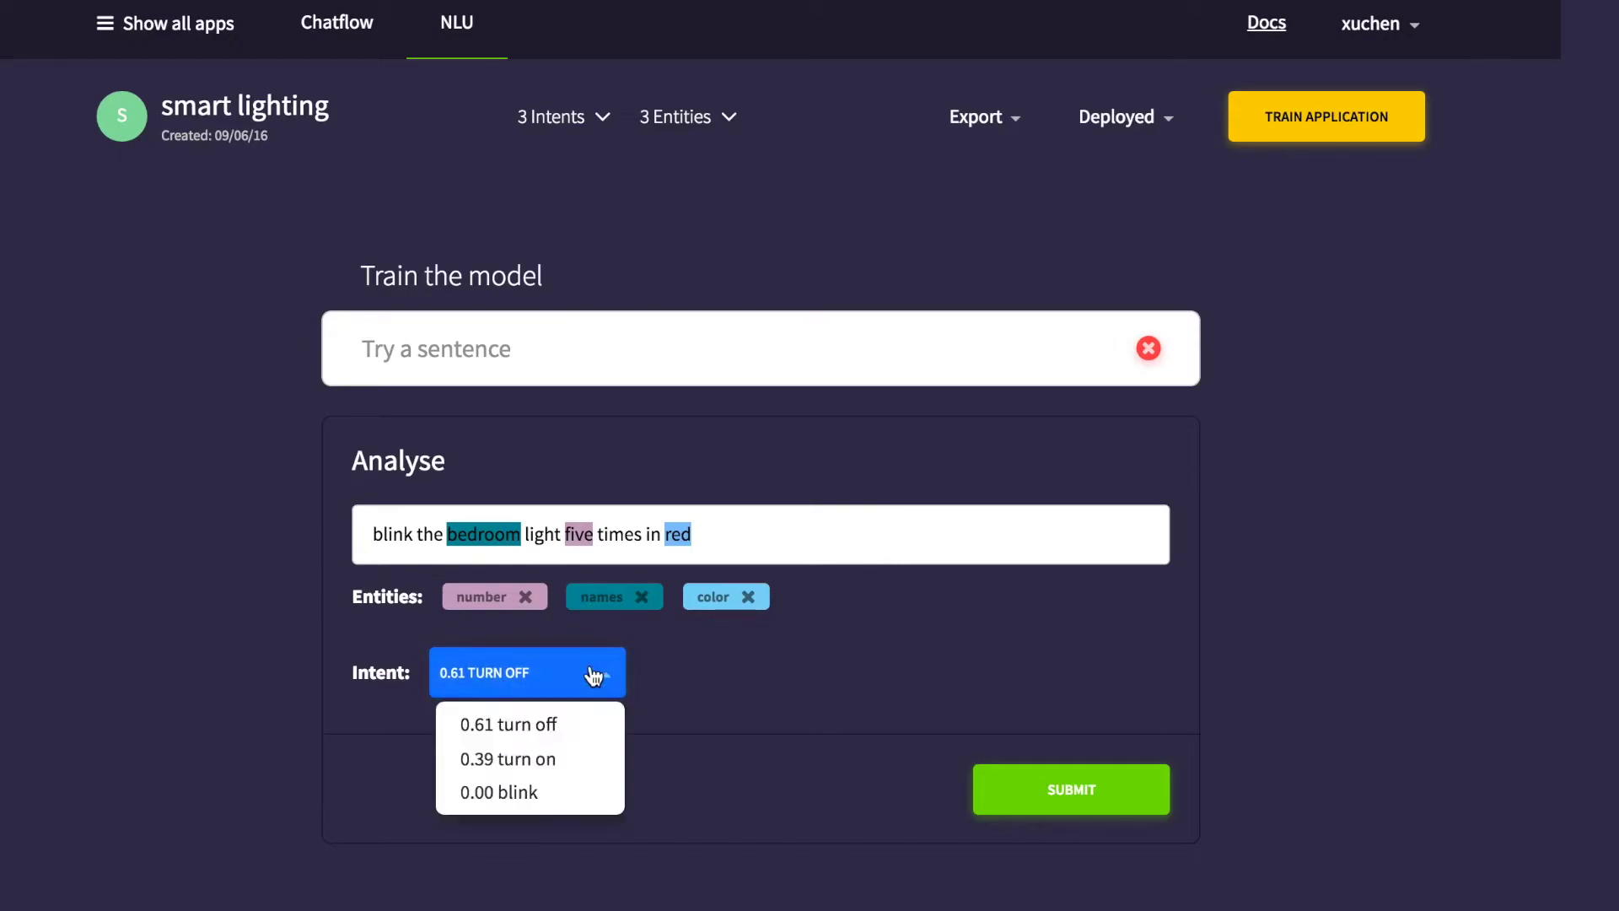
left_click(506, 792)
left_click(1085, 798)
Step: Analyze the sentence "blink the living room light ten times in purple" and submit it with the suggested entities and blink intent
left_click(809, 457)
type("bl")
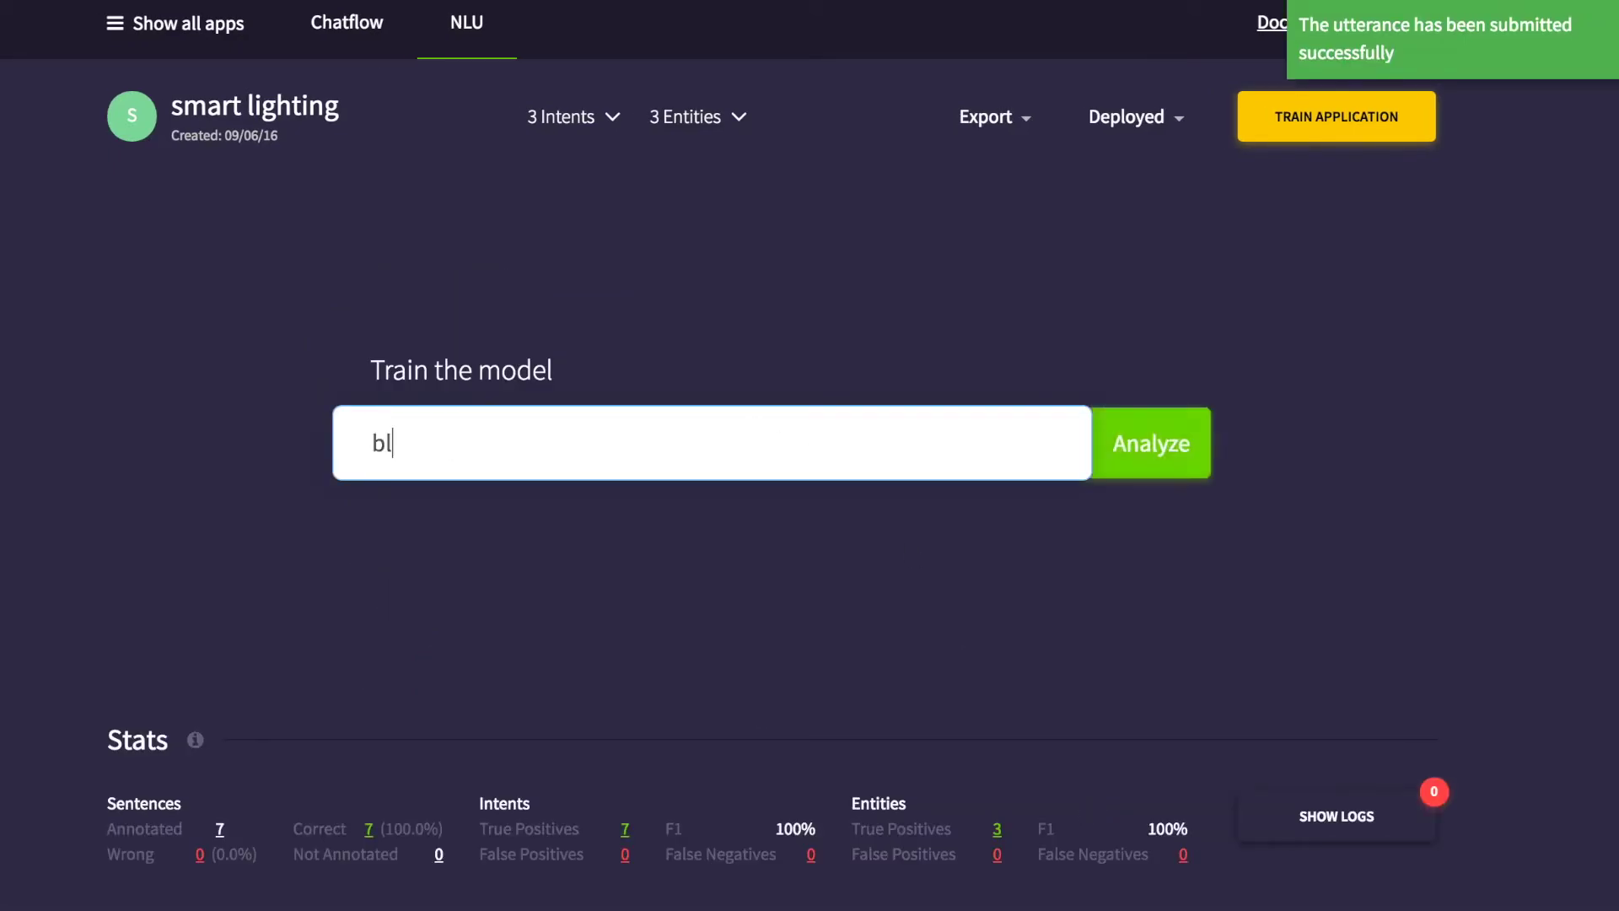
type("ink the living room light ten times in prurple")
key("Return")
left_click(1075, 806)
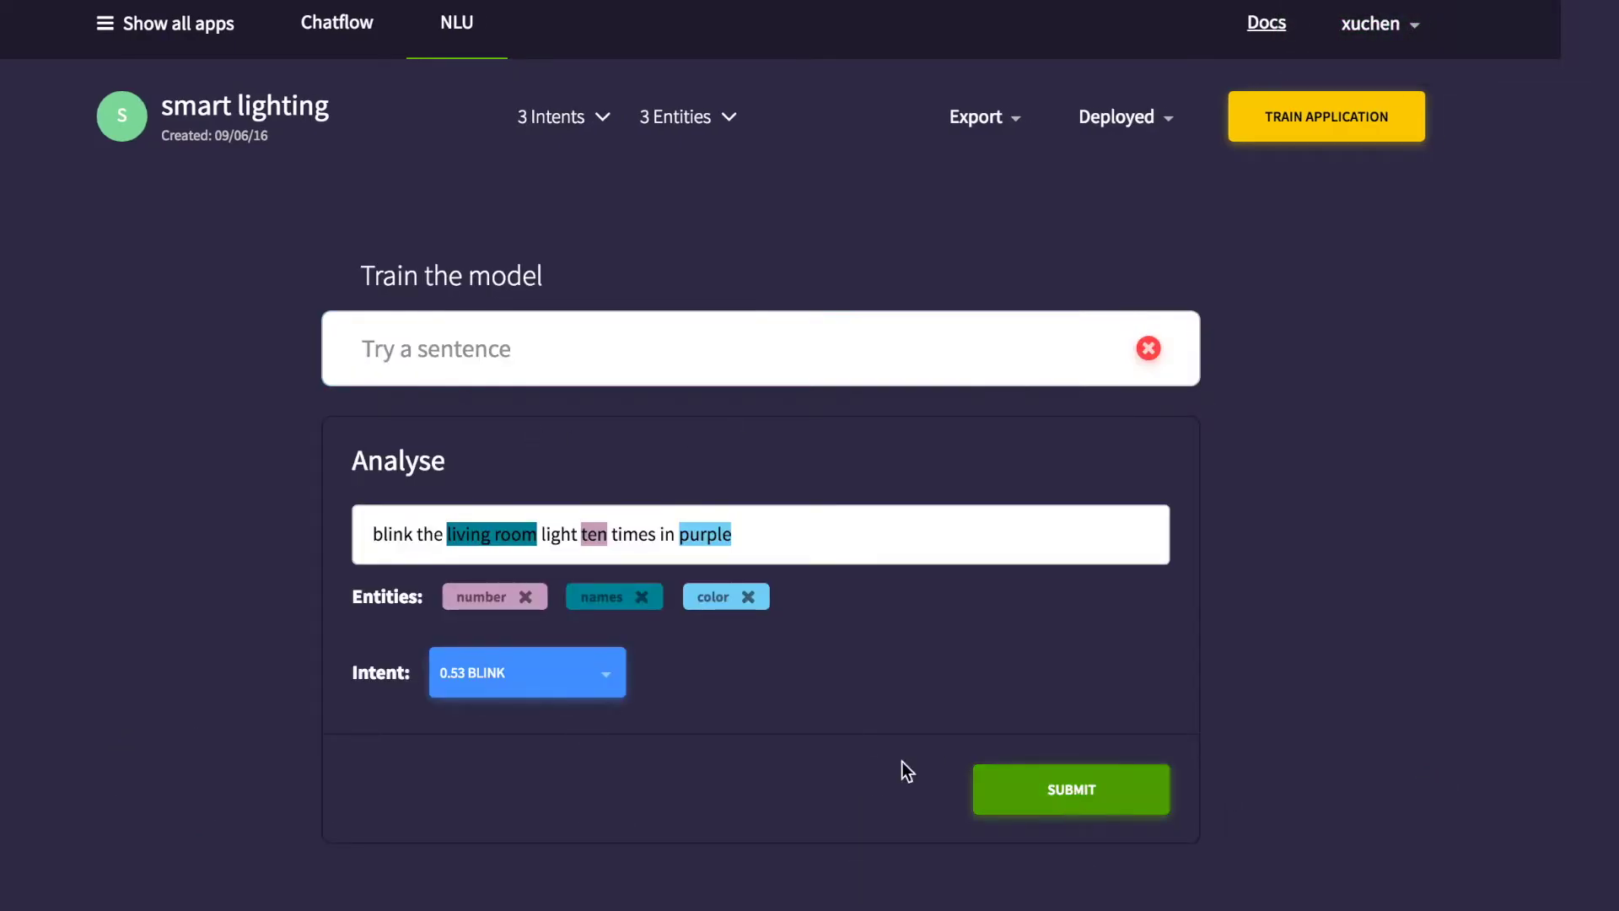
Step: Analyze the sentence "green on bedroom light", tag "green" as color and submit it with the turn on intent
type("green on bedroom light")
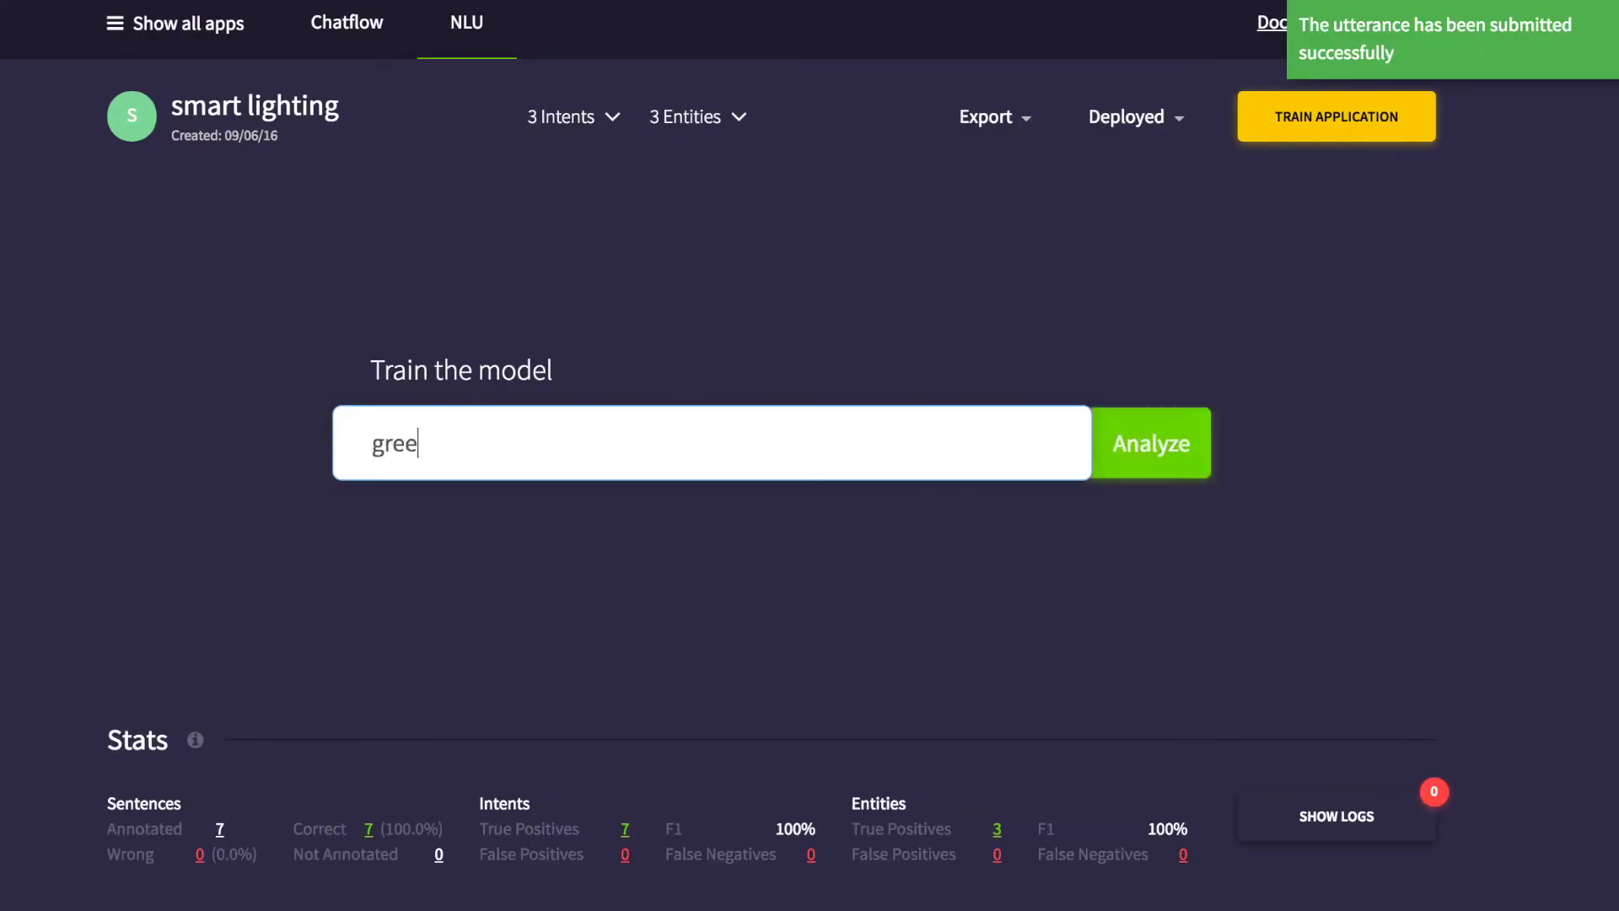
key("Return")
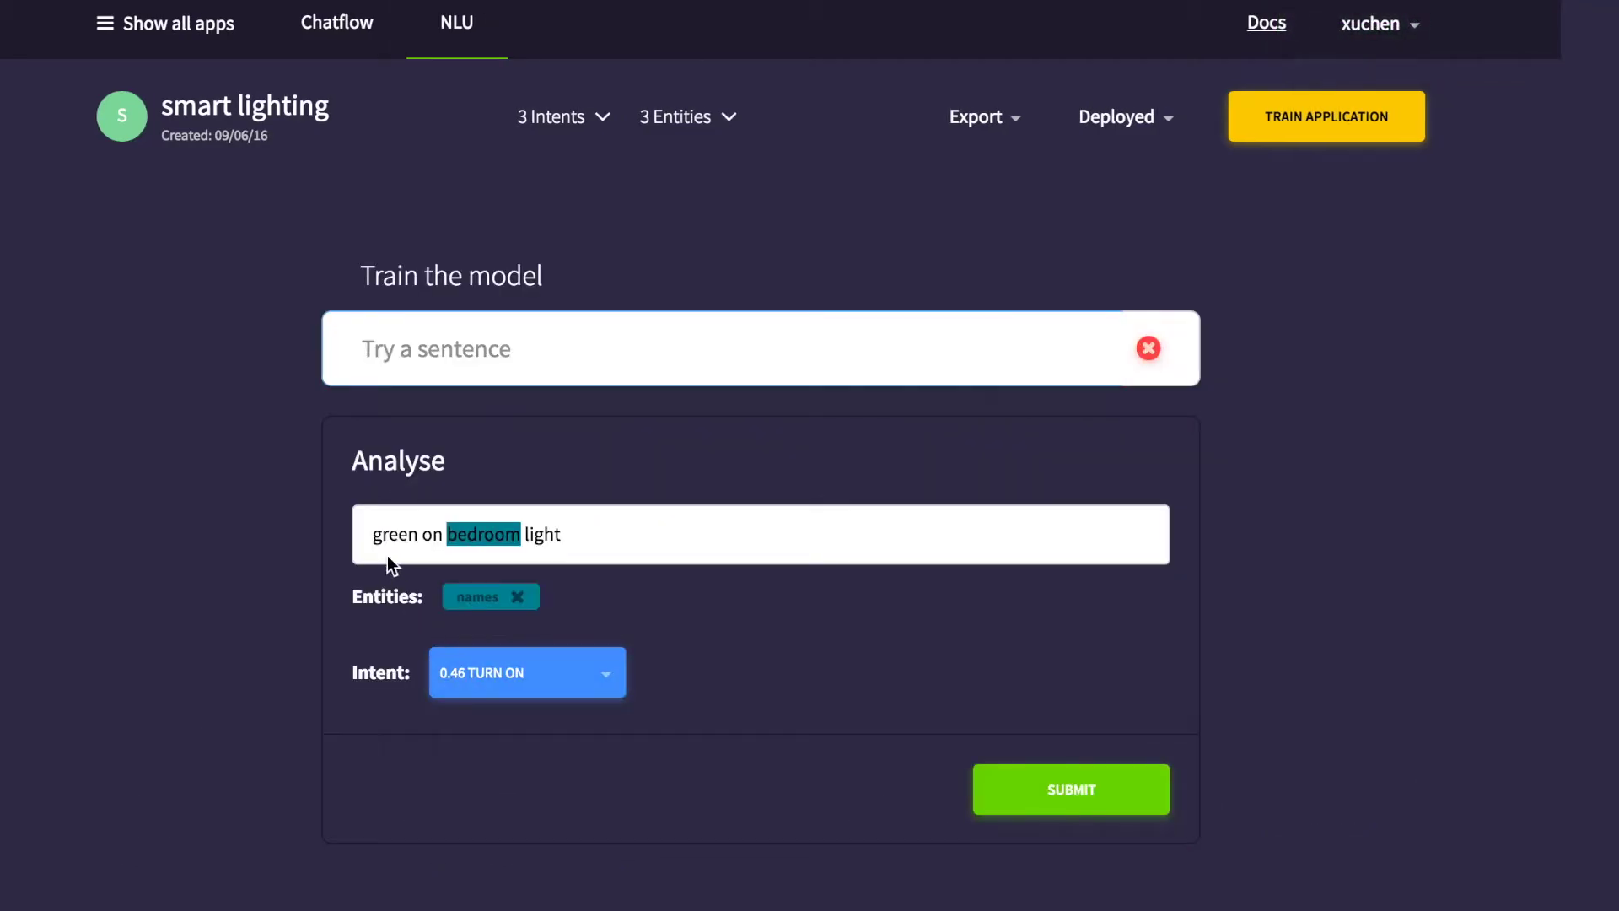
double_click(390, 540)
left_click(547, 660)
left_click(428, 763)
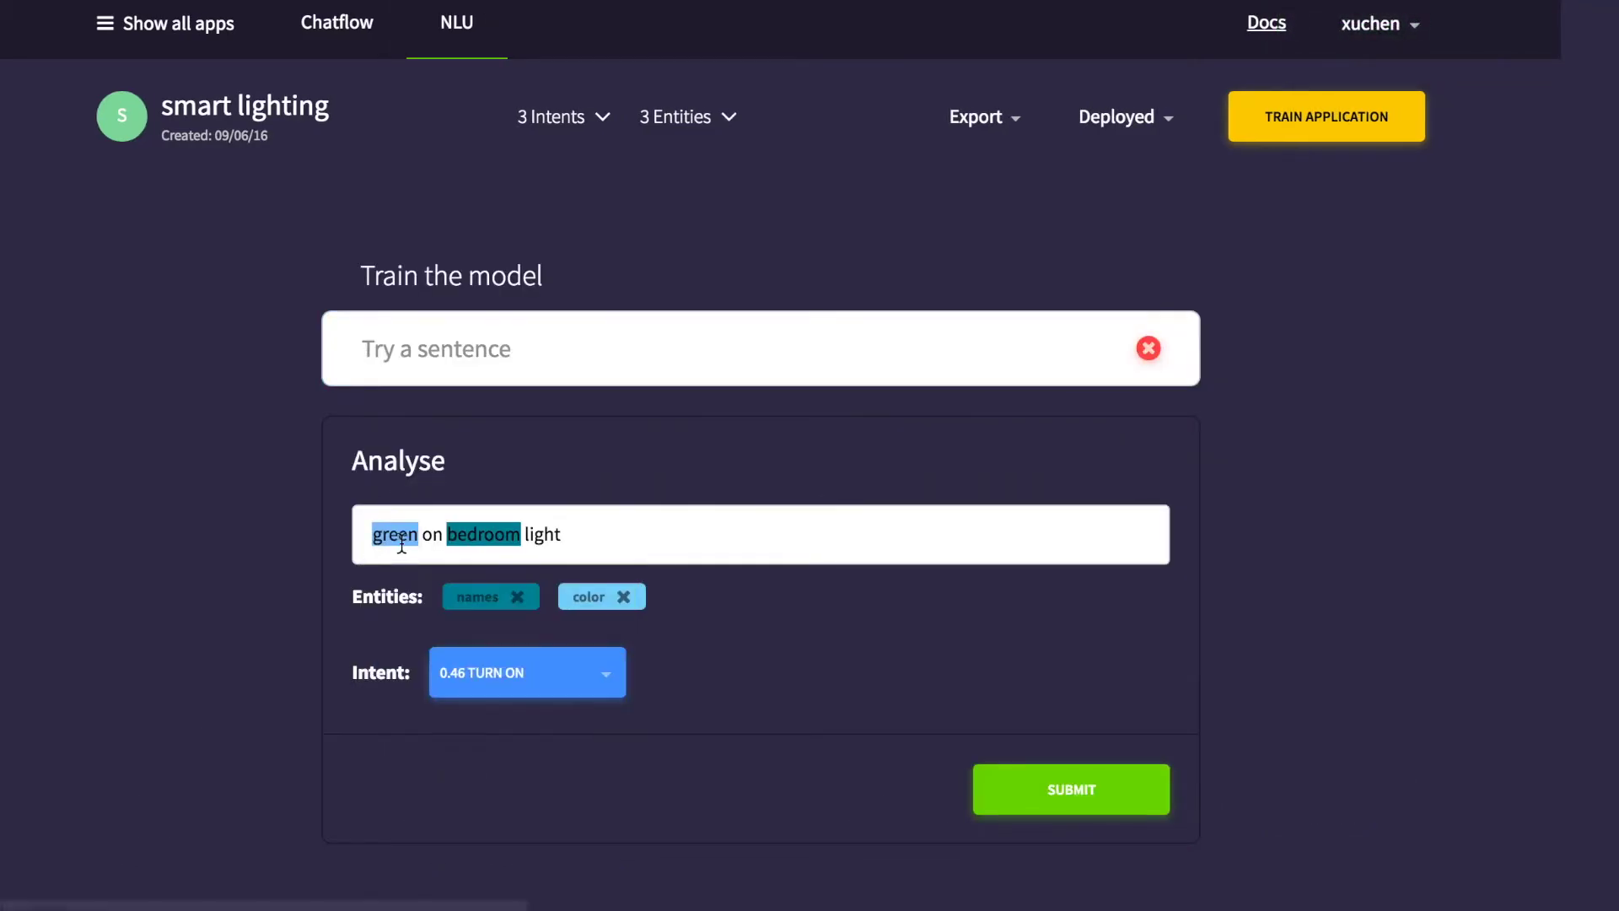
left_click(1084, 791)
Step: Analyze the sentence "turn on the porch light in cyan" and try to remove its suggested names tag
type("turn on the porch light in ")
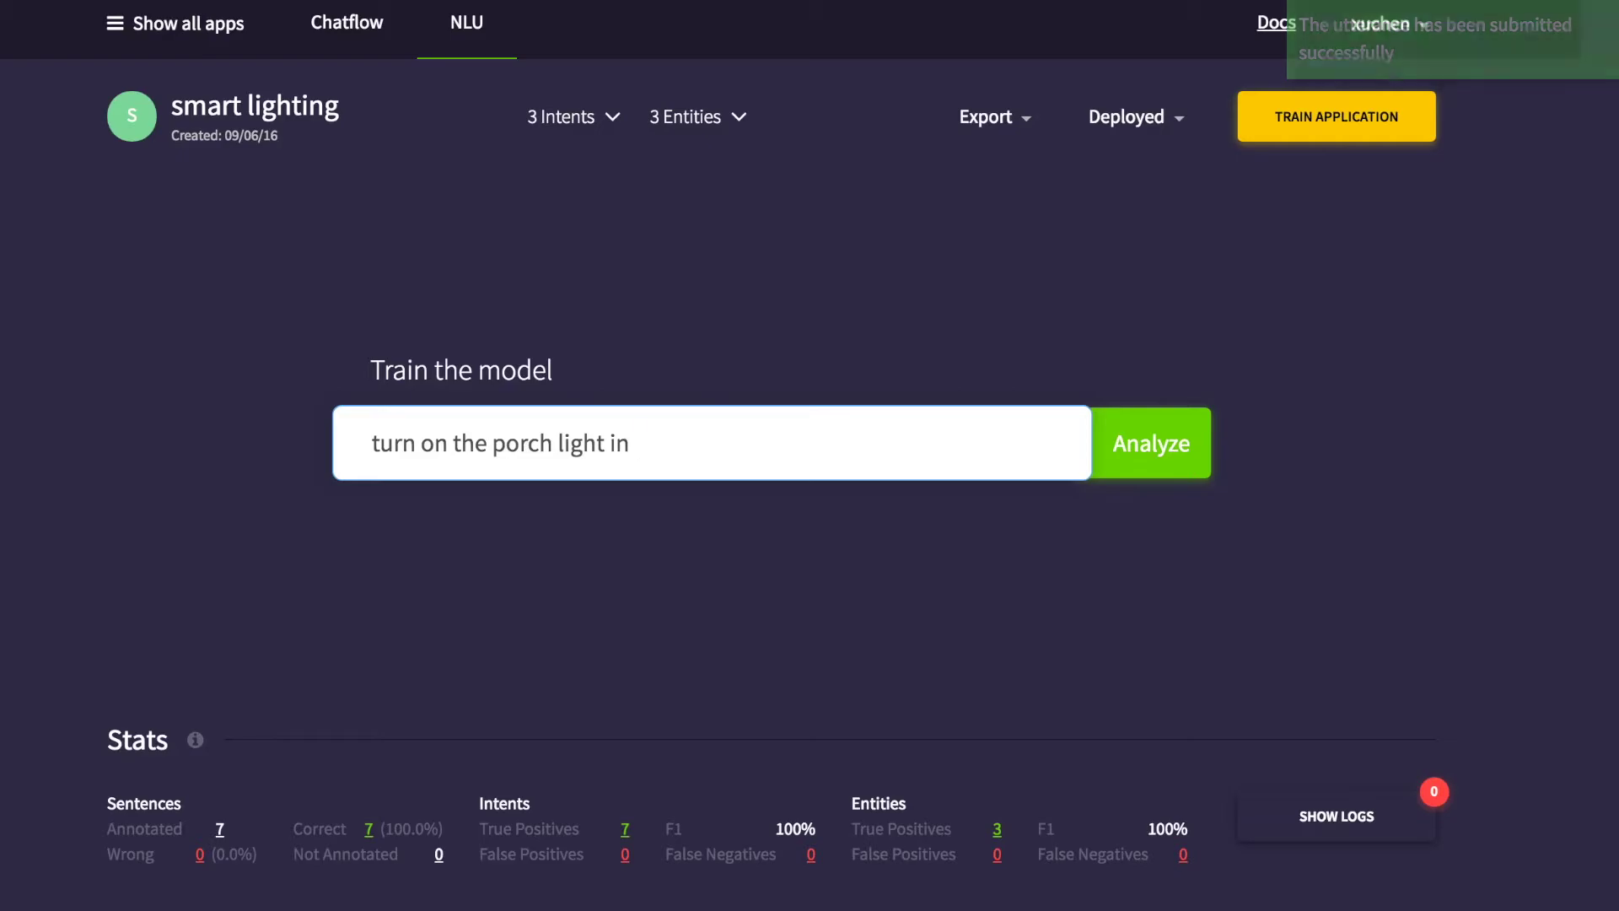
type("cyan")
key("Return")
left_click(517, 597)
left_click(518, 598)
left_click(517, 600)
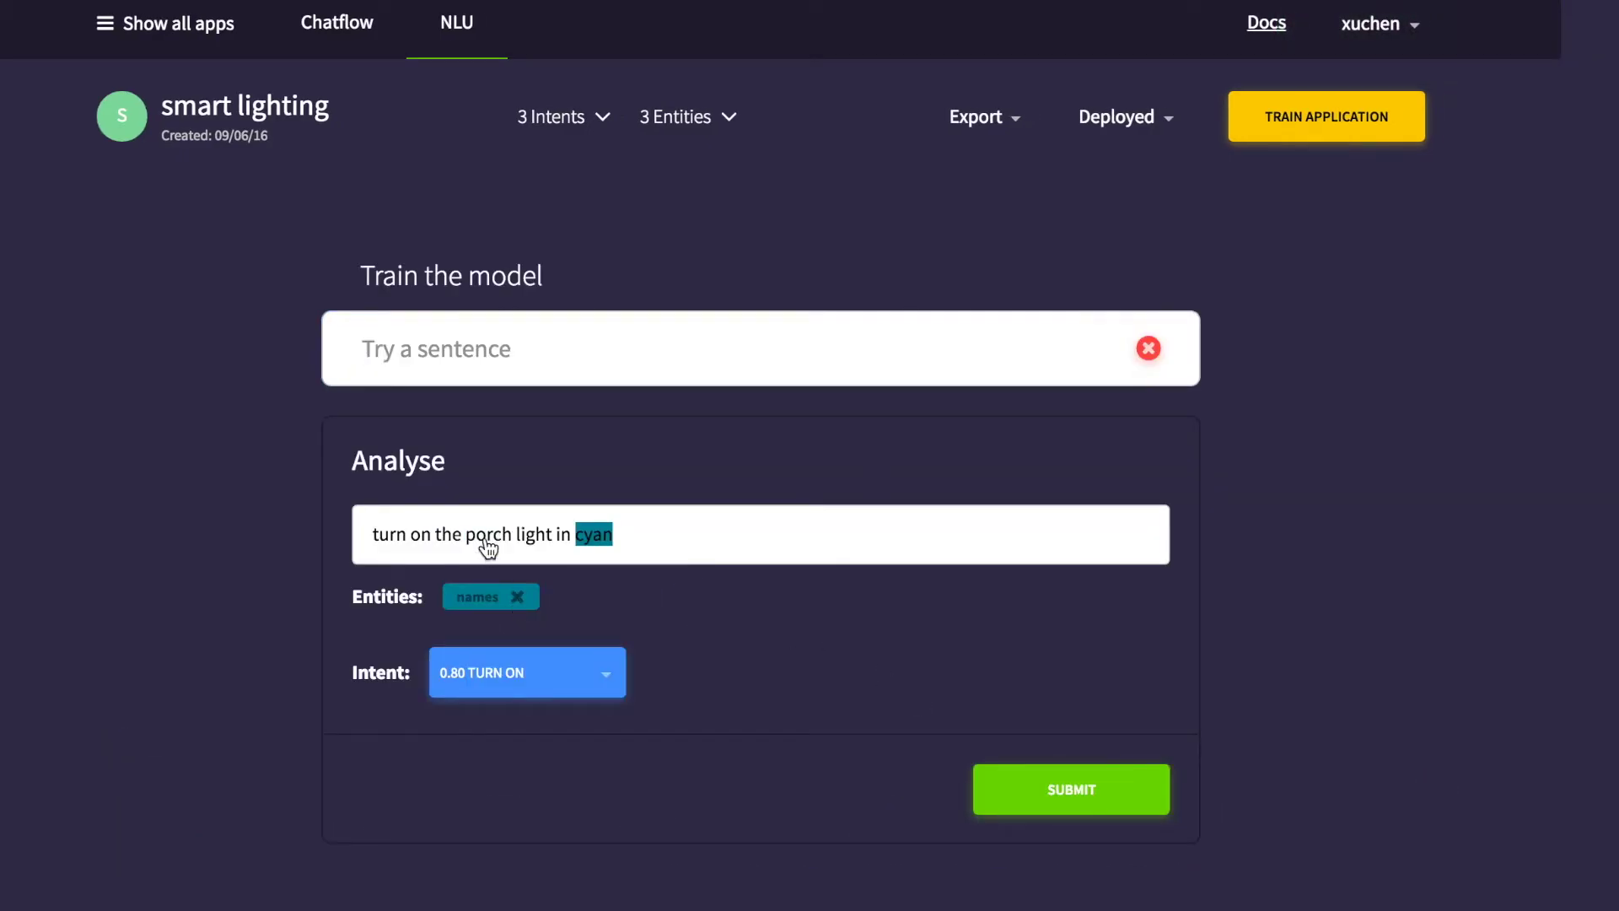
Step: Tag "porch" as names and "cyan" as color, and submit the sentence with the turn on intent
double_click(487, 538)
left_click(577, 653)
left_click(531, 728)
double_click(594, 538)
left_click(634, 648)
left_click(632, 762)
left_click(1077, 797)
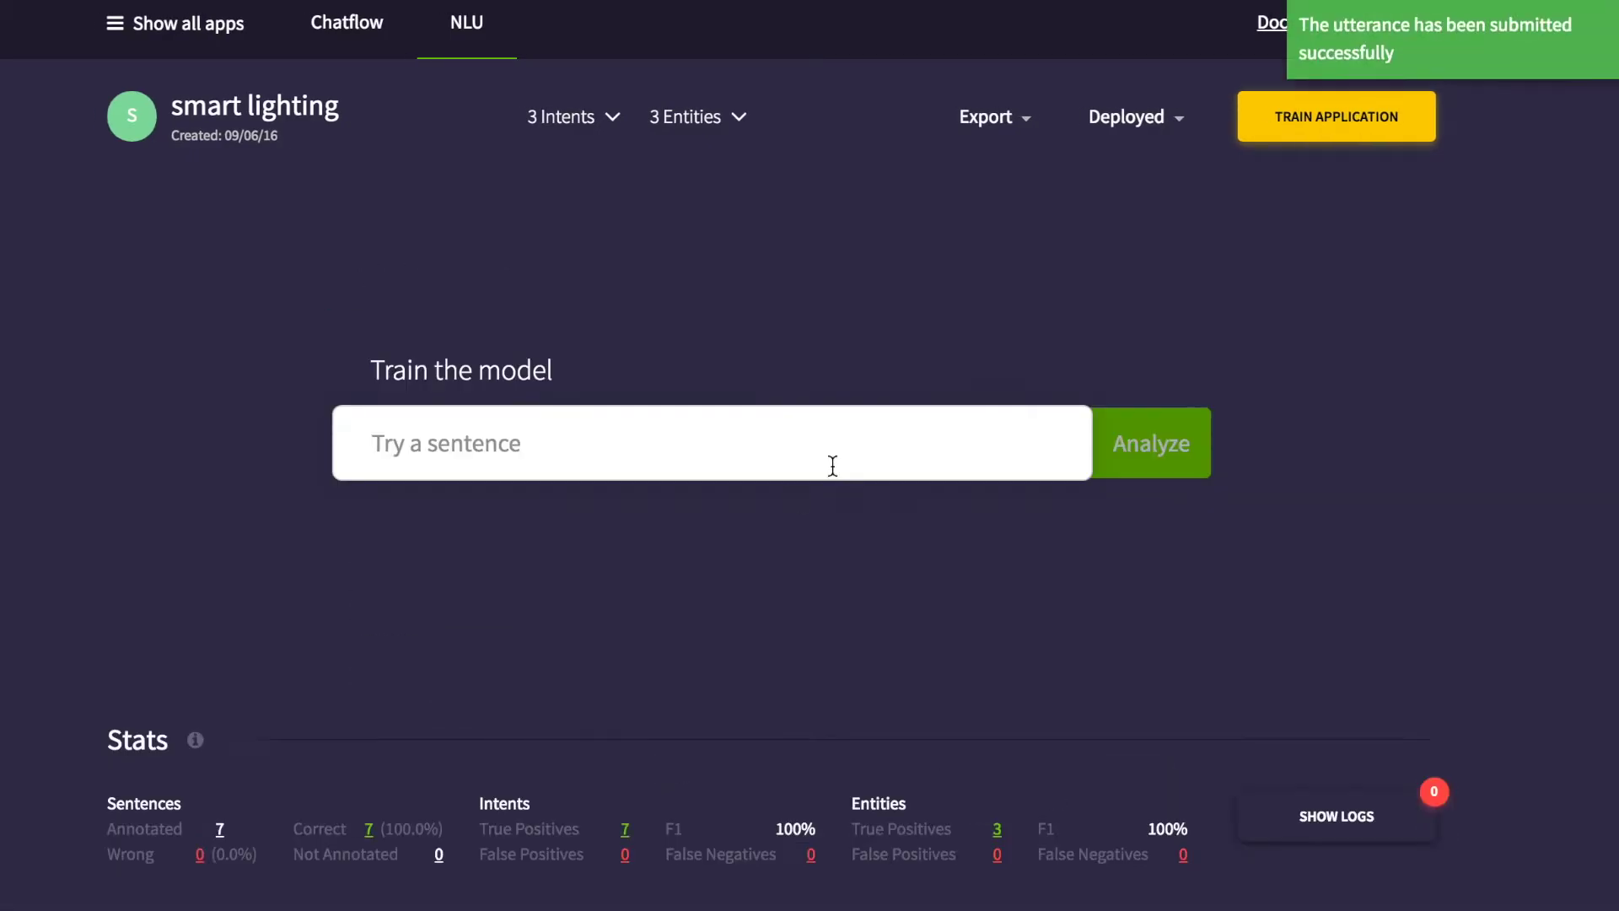
Step: Analyze and submit "blink the living room light 7 times in orange" with the blink intent, and train the application
left_click(834, 458)
type("blink the living room ")
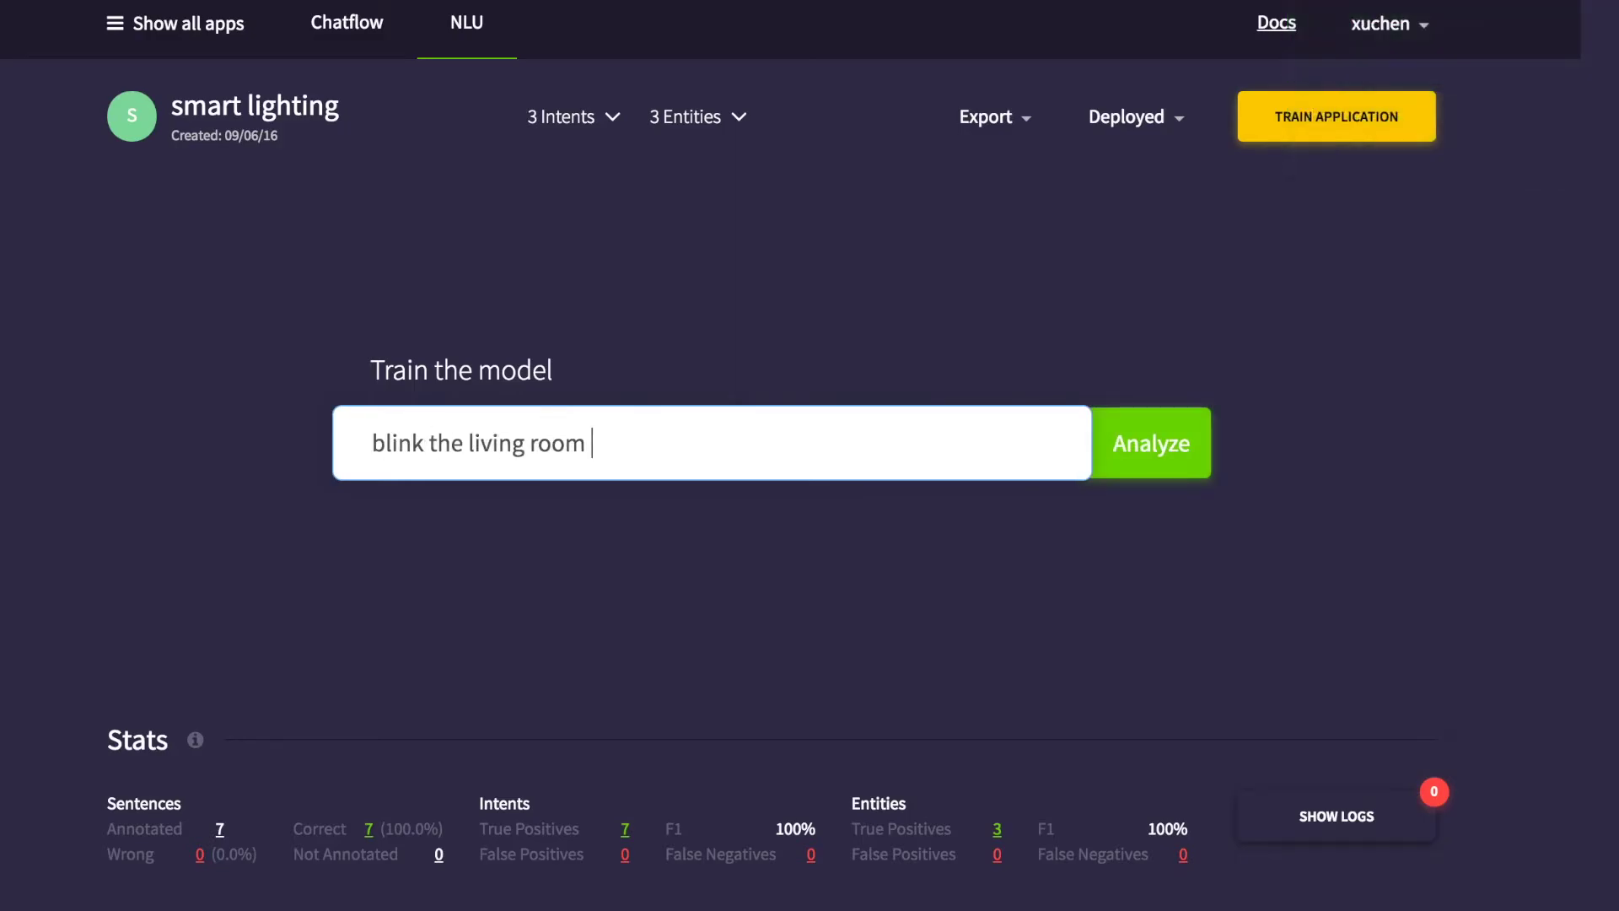
type("light 7 times in orange")
key("Return")
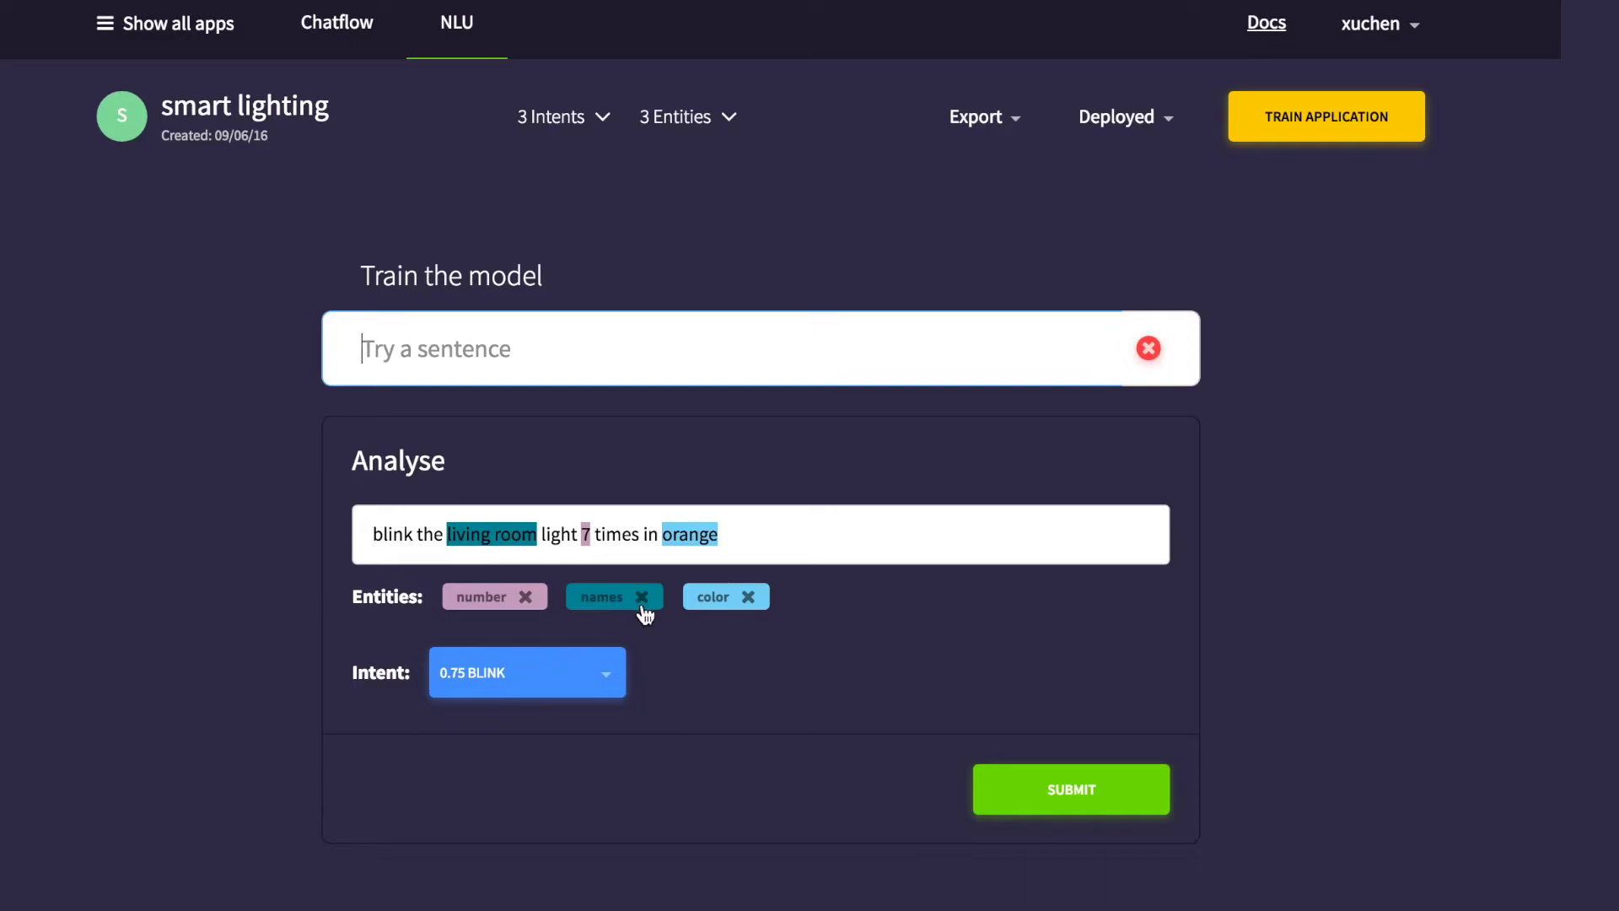
left_click(1042, 789)
left_click(1320, 134)
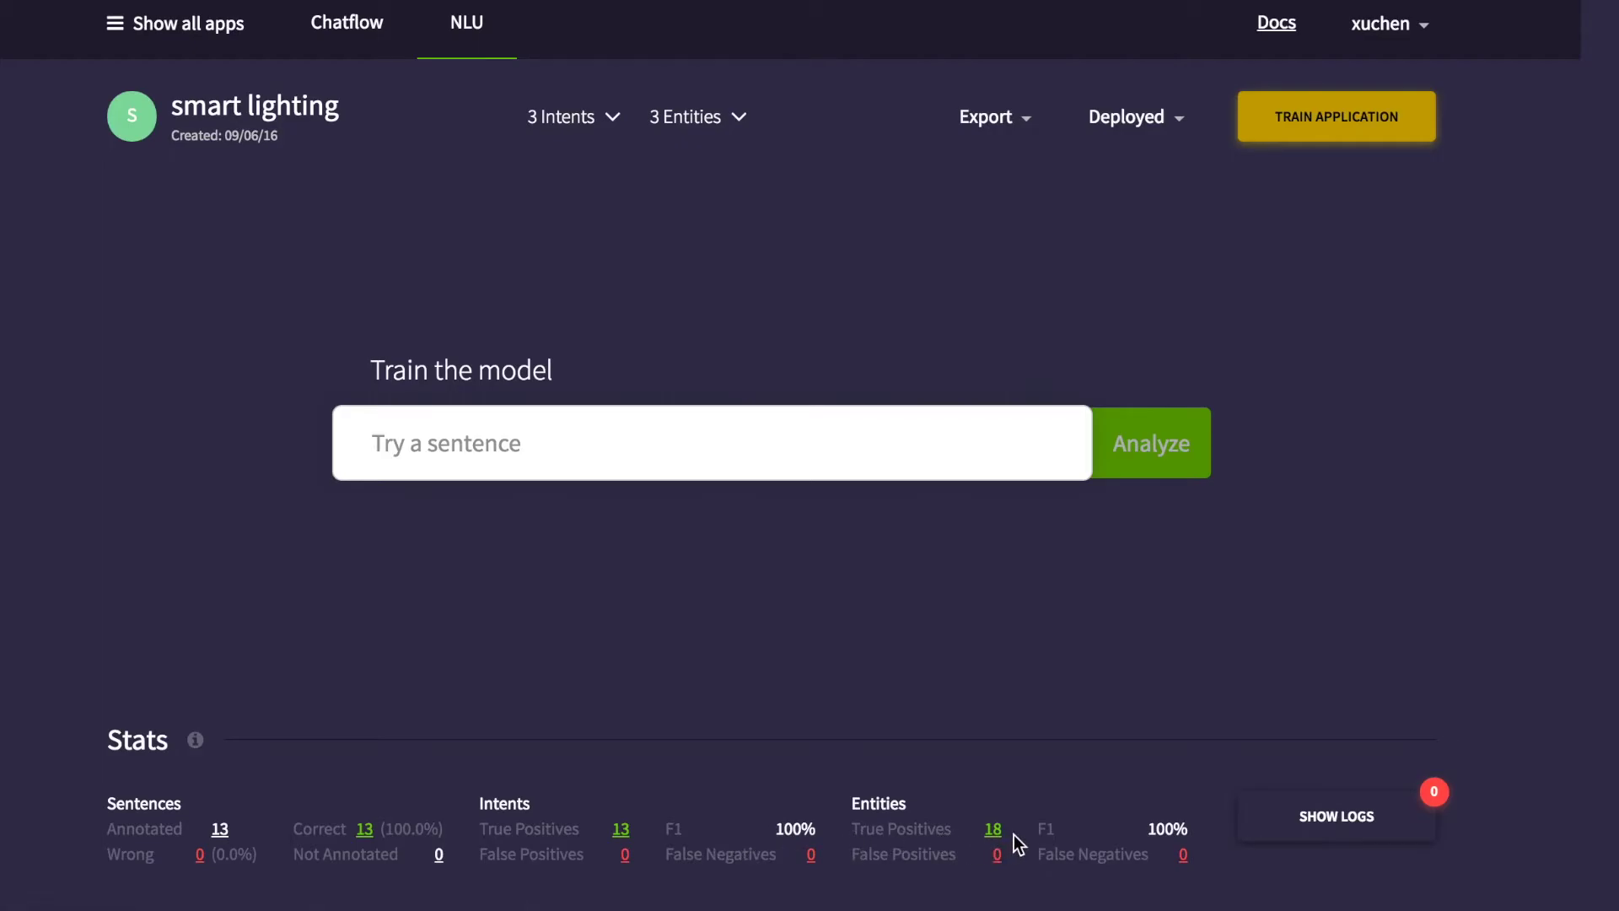
Step: Show the logs, compare the annotated sentences with their identified intents and entities, and hide the logs again
left_click(1360, 819)
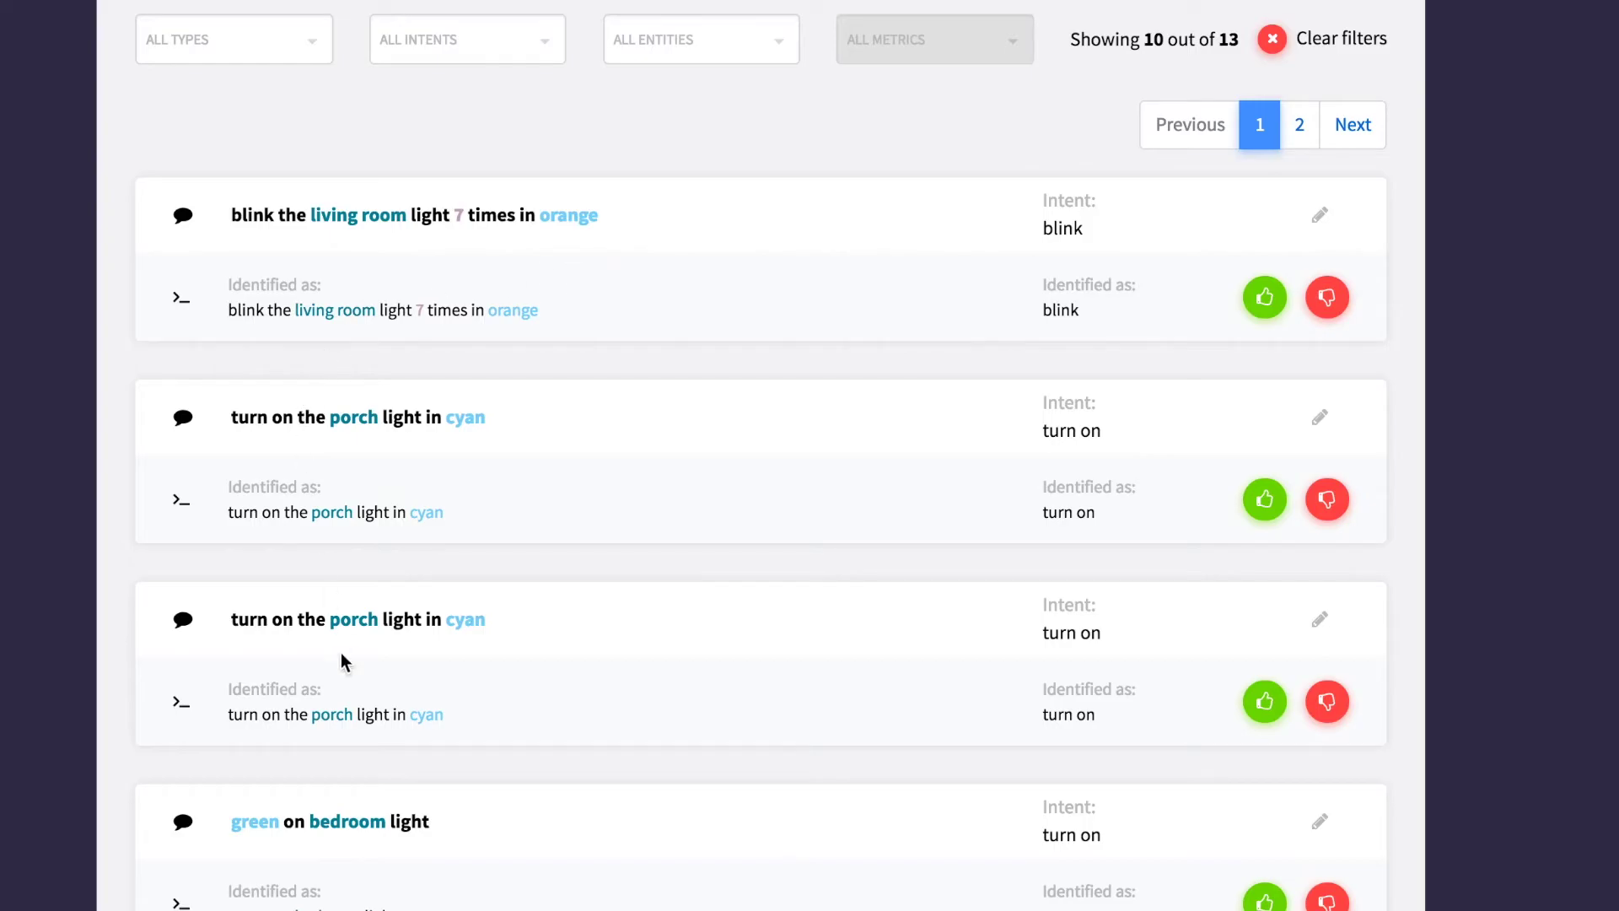
scroll(398, 709, "down", 2)
scroll(396, 702, "up", 20)
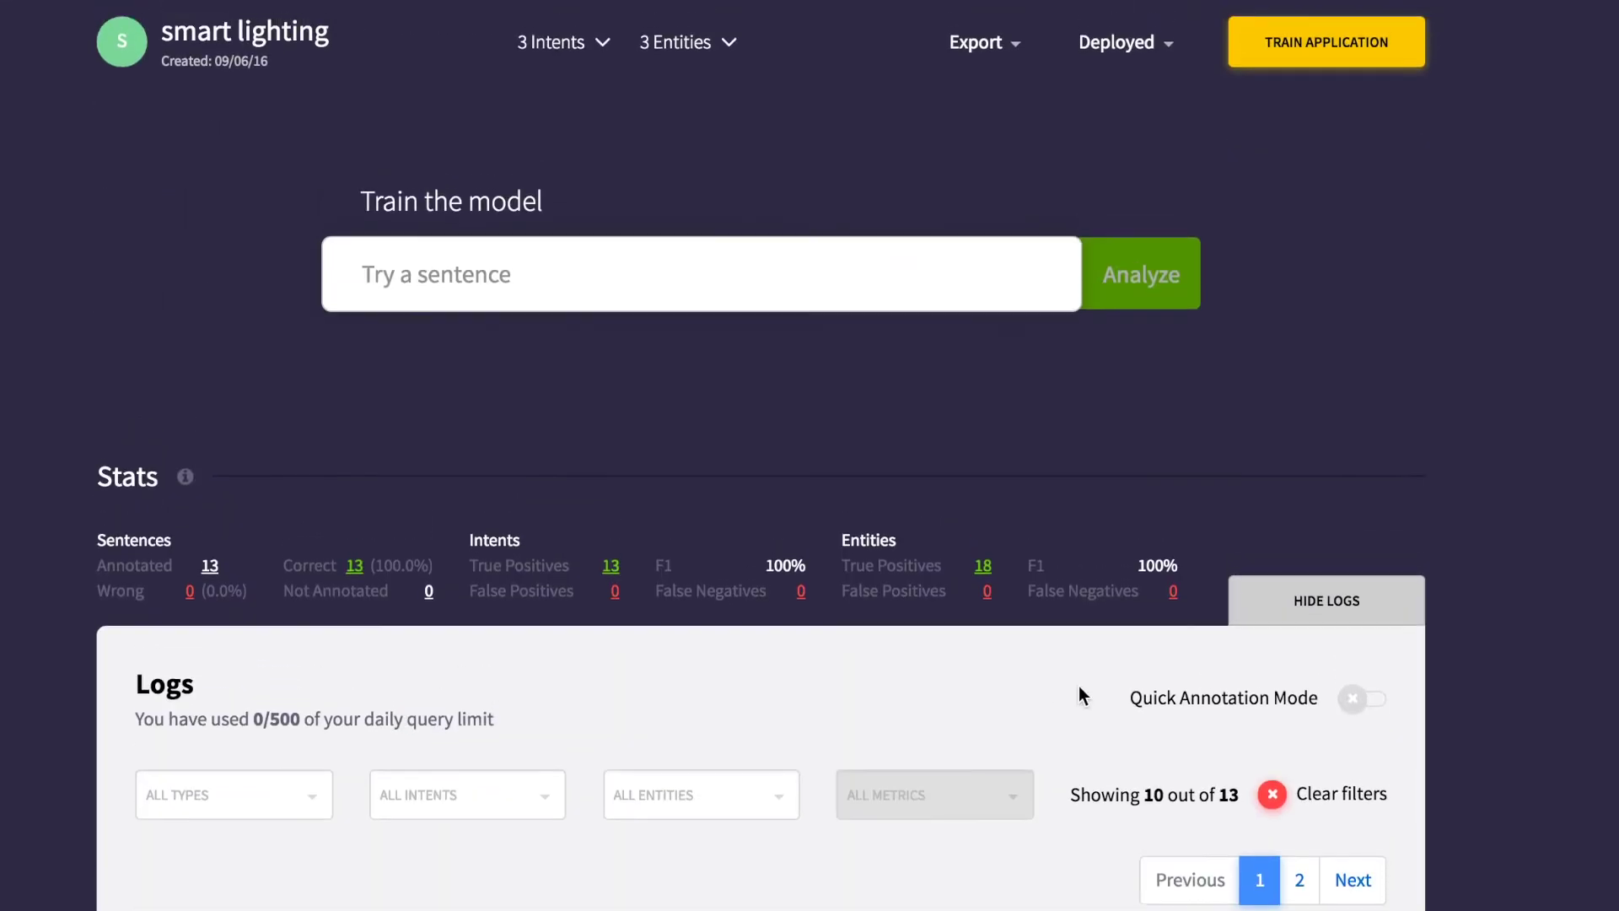
left_click(1321, 611)
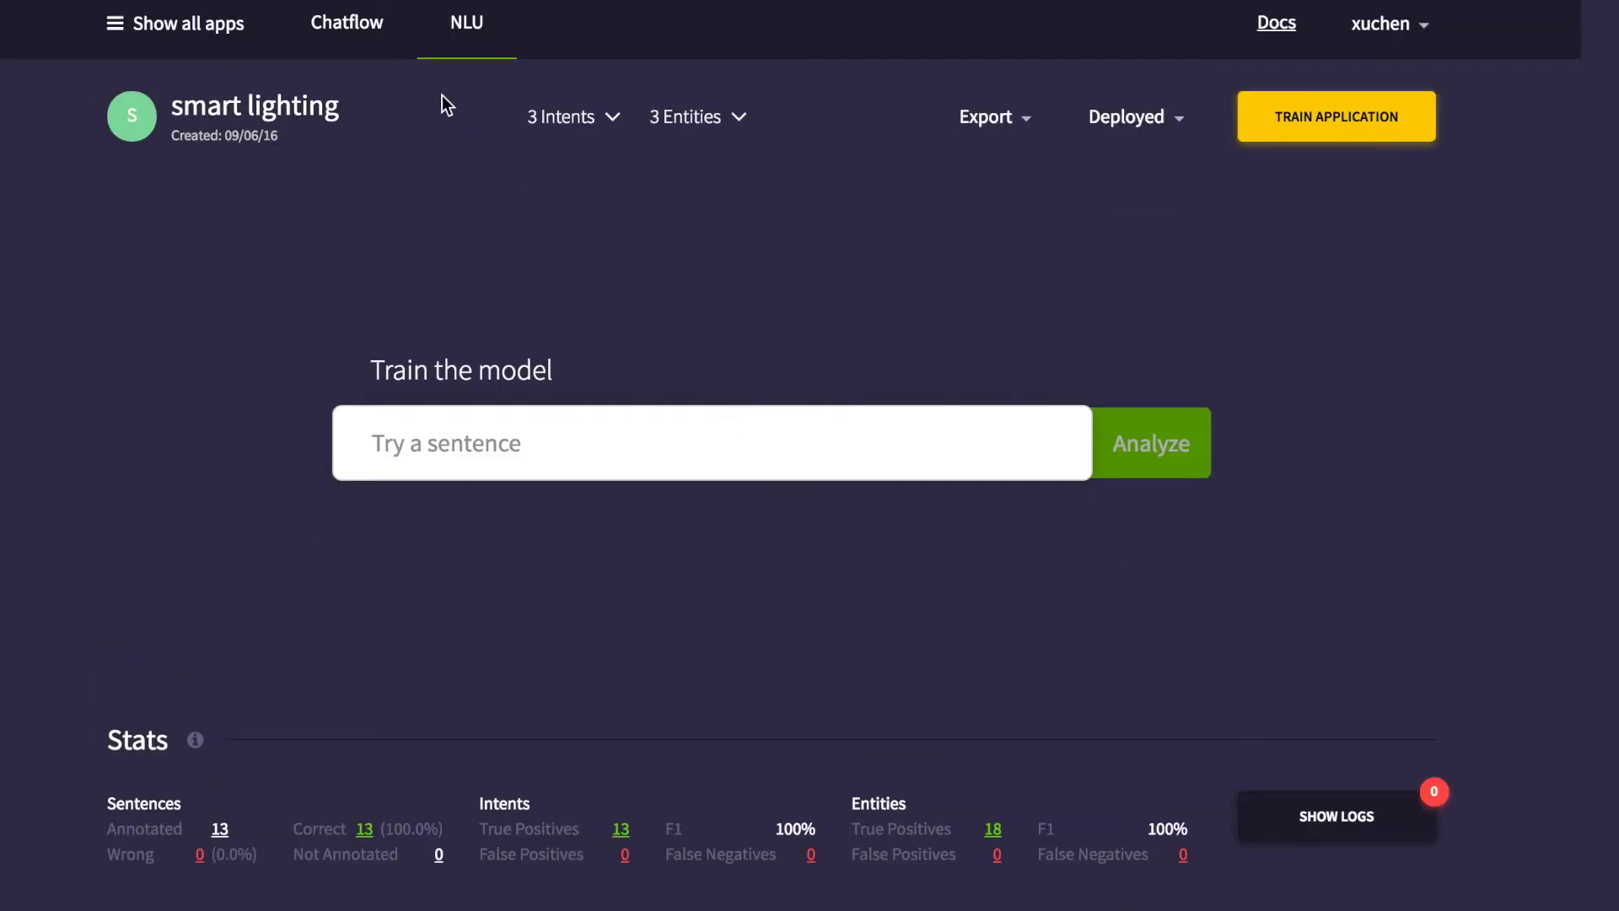
Step: Test the deployed endpoint with the query "blink the bedroom light in red for nine times", inspect the JSON output and close the test
left_click(1165, 131)
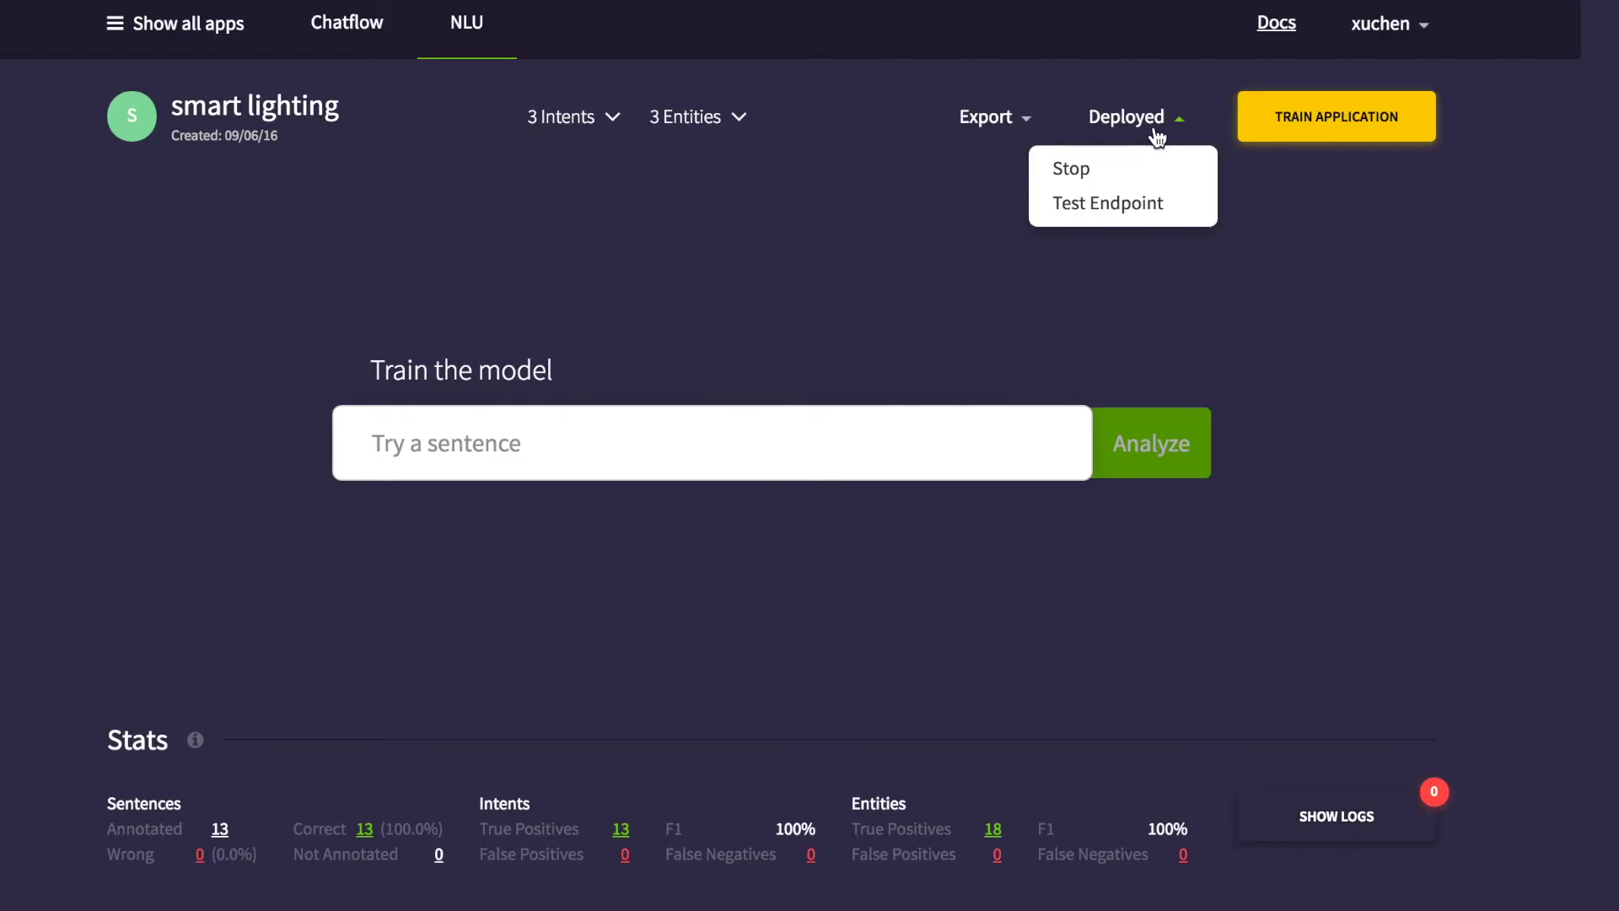
left_click(1117, 204)
left_click(478, 414)
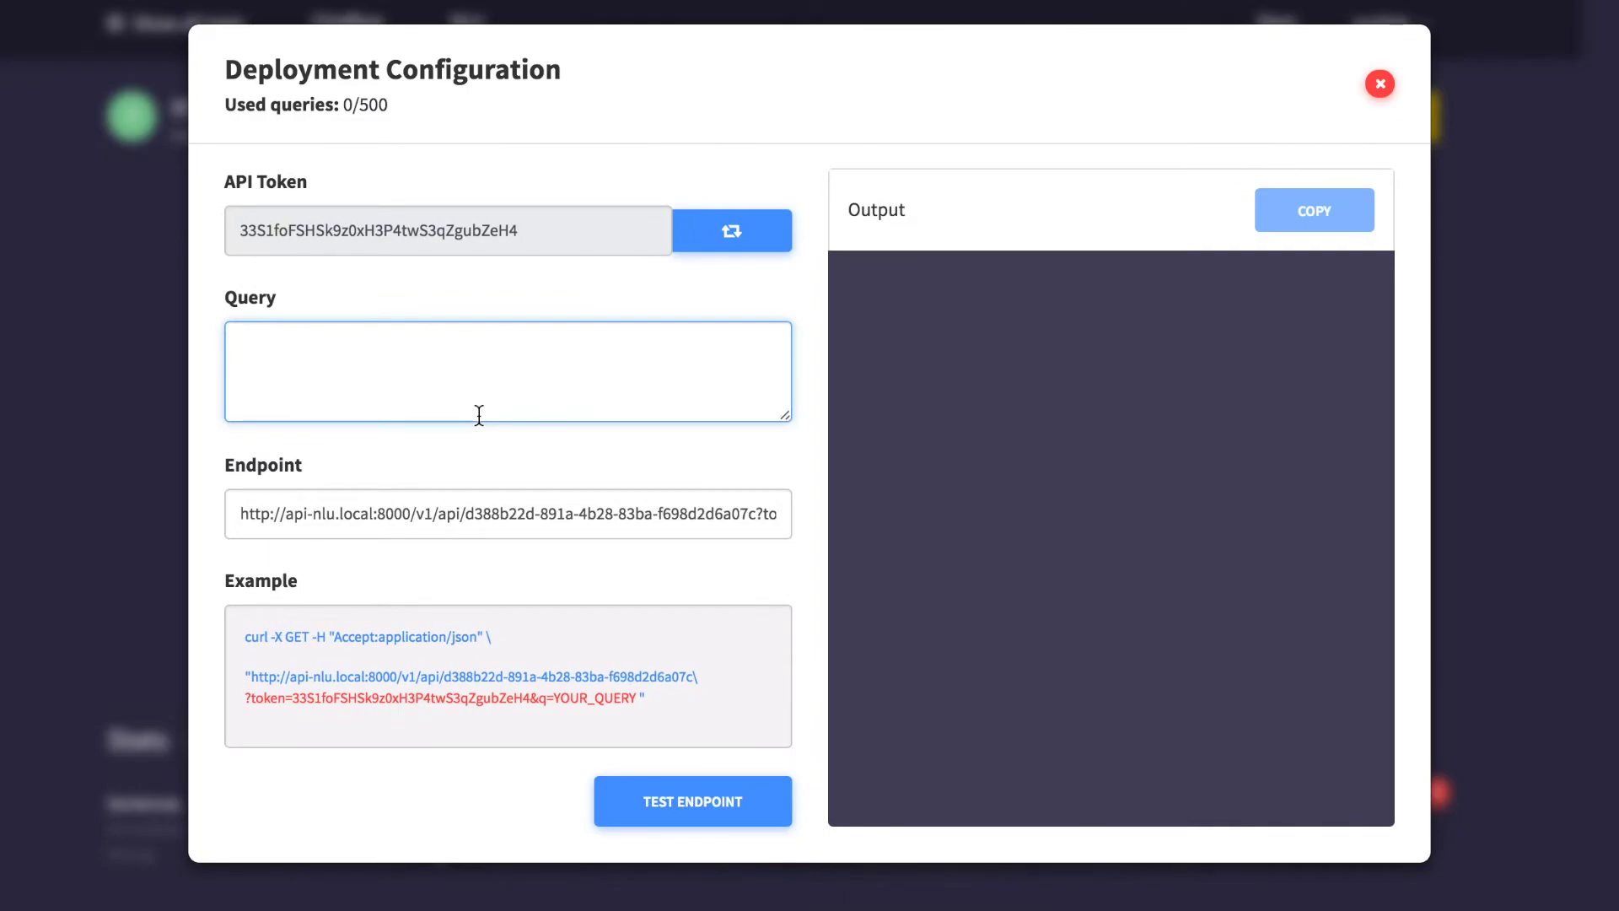
type("blink the bedroom light in red for nine times")
left_click(691, 799)
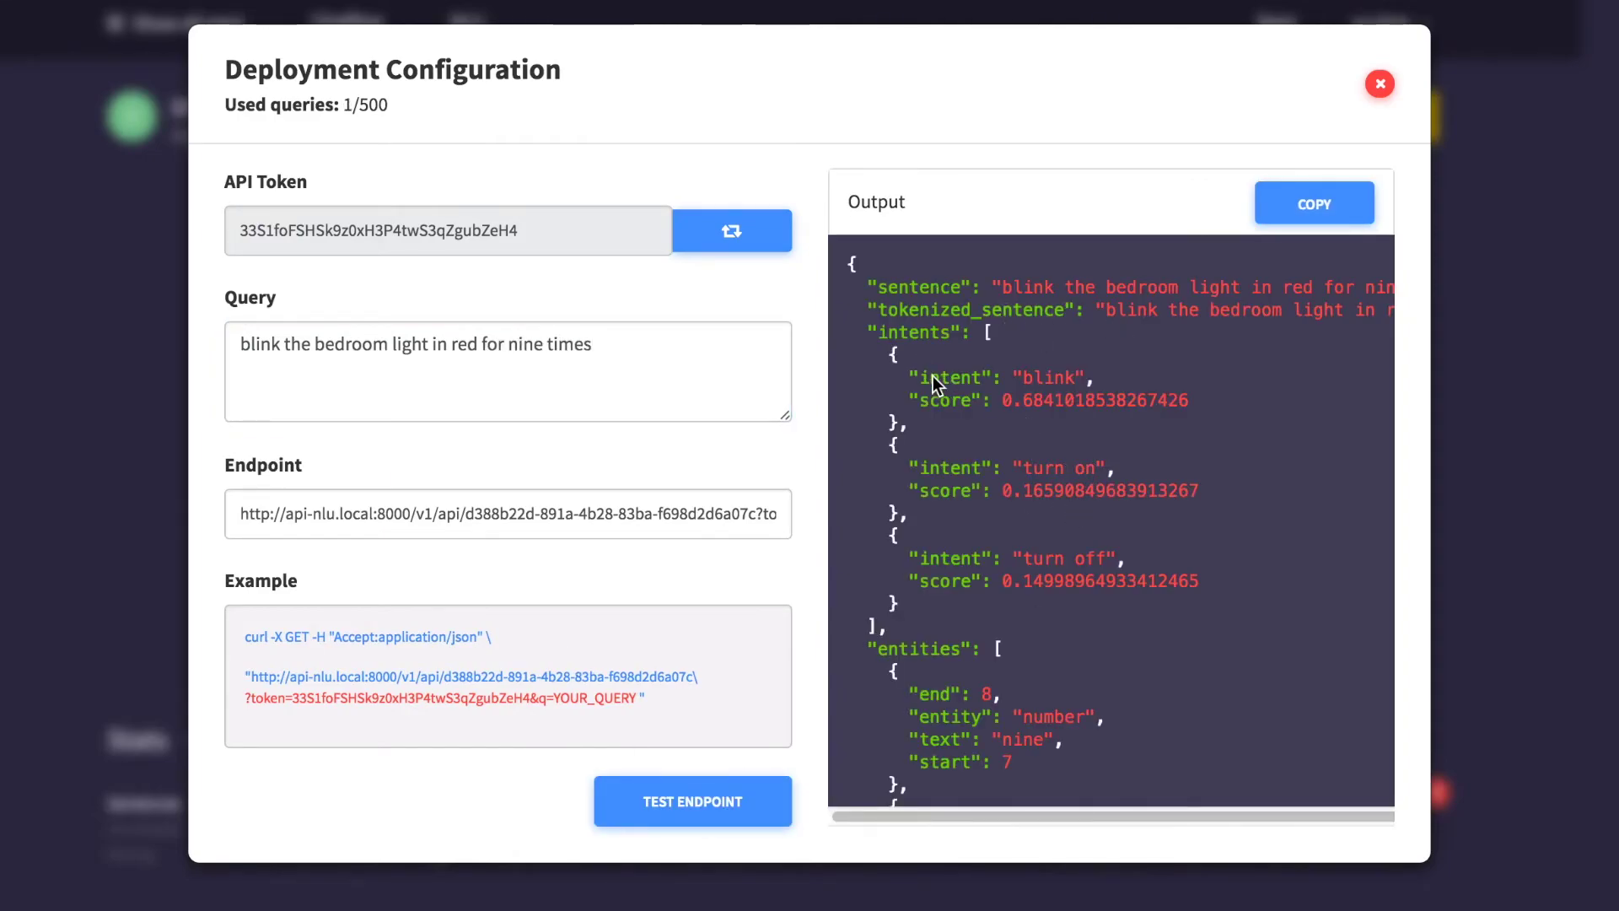
scroll(1060, 396, "down", 6)
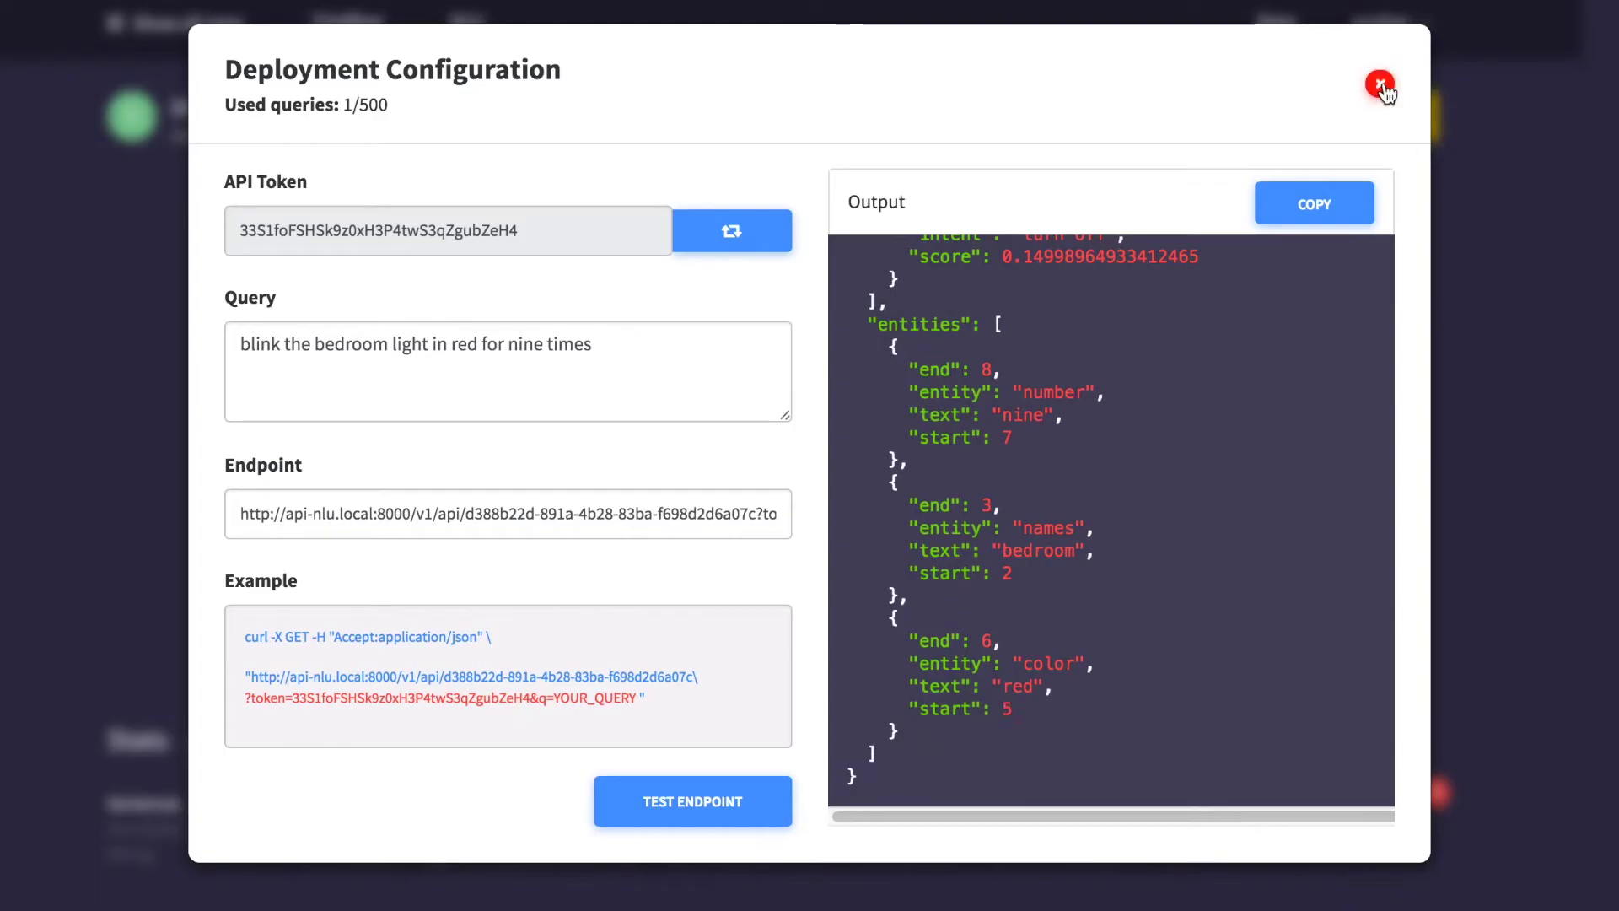
left_click(1379, 84)
Step: Test the deployed endpoint with the query "turn on living room light" and close the deployment configuration
left_click(1134, 118)
left_click(1131, 202)
type("turn on")
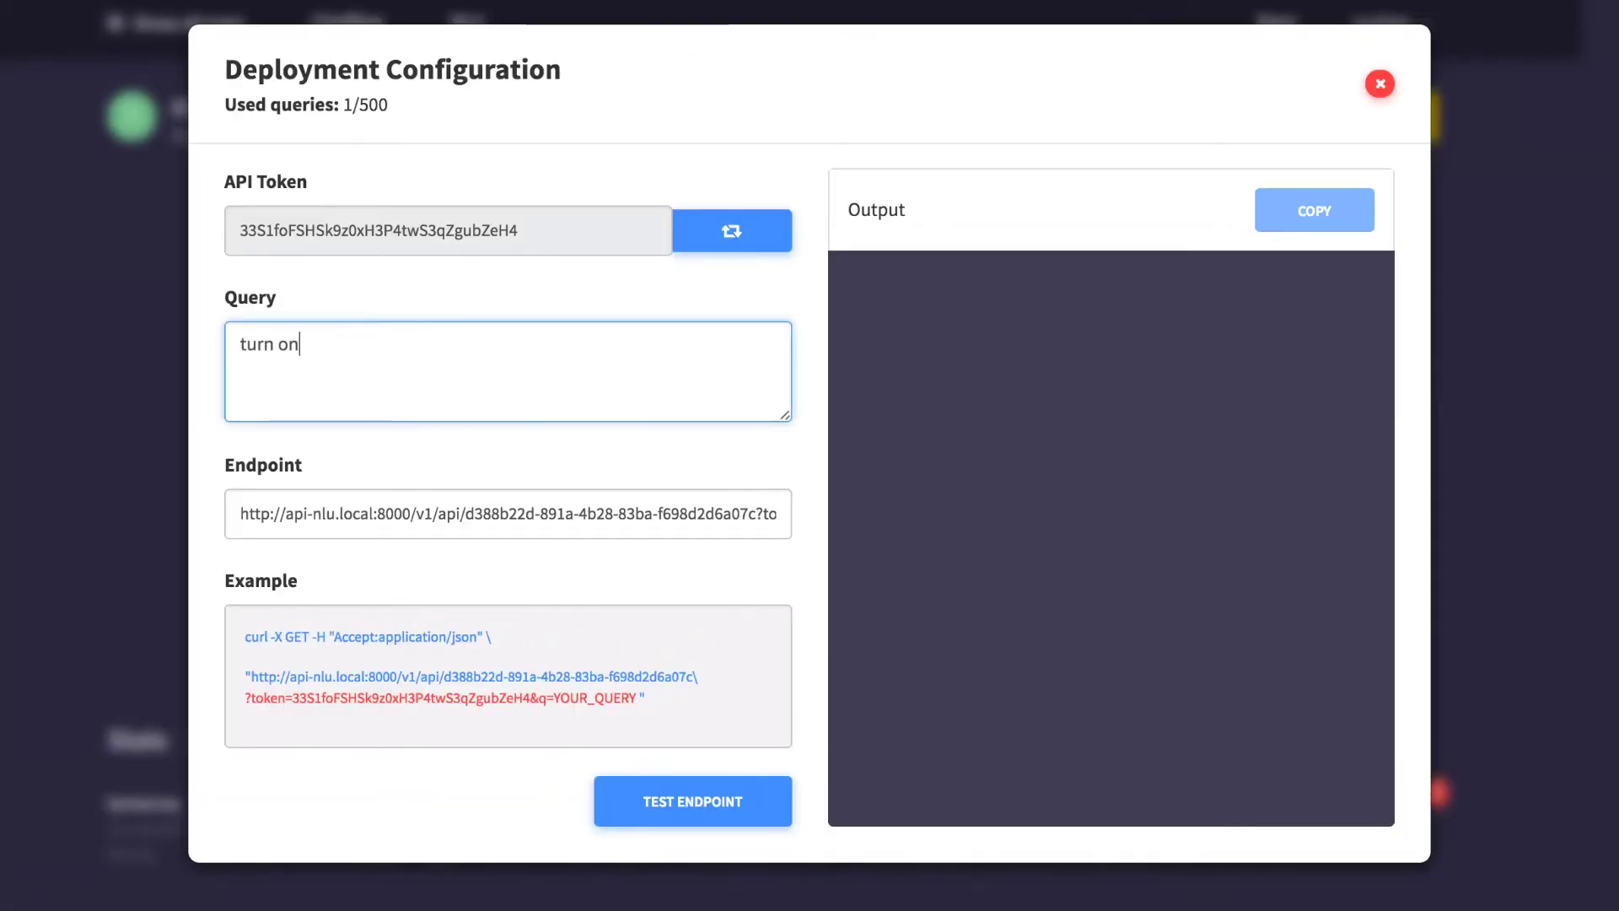
type(" living room light")
left_click(666, 797)
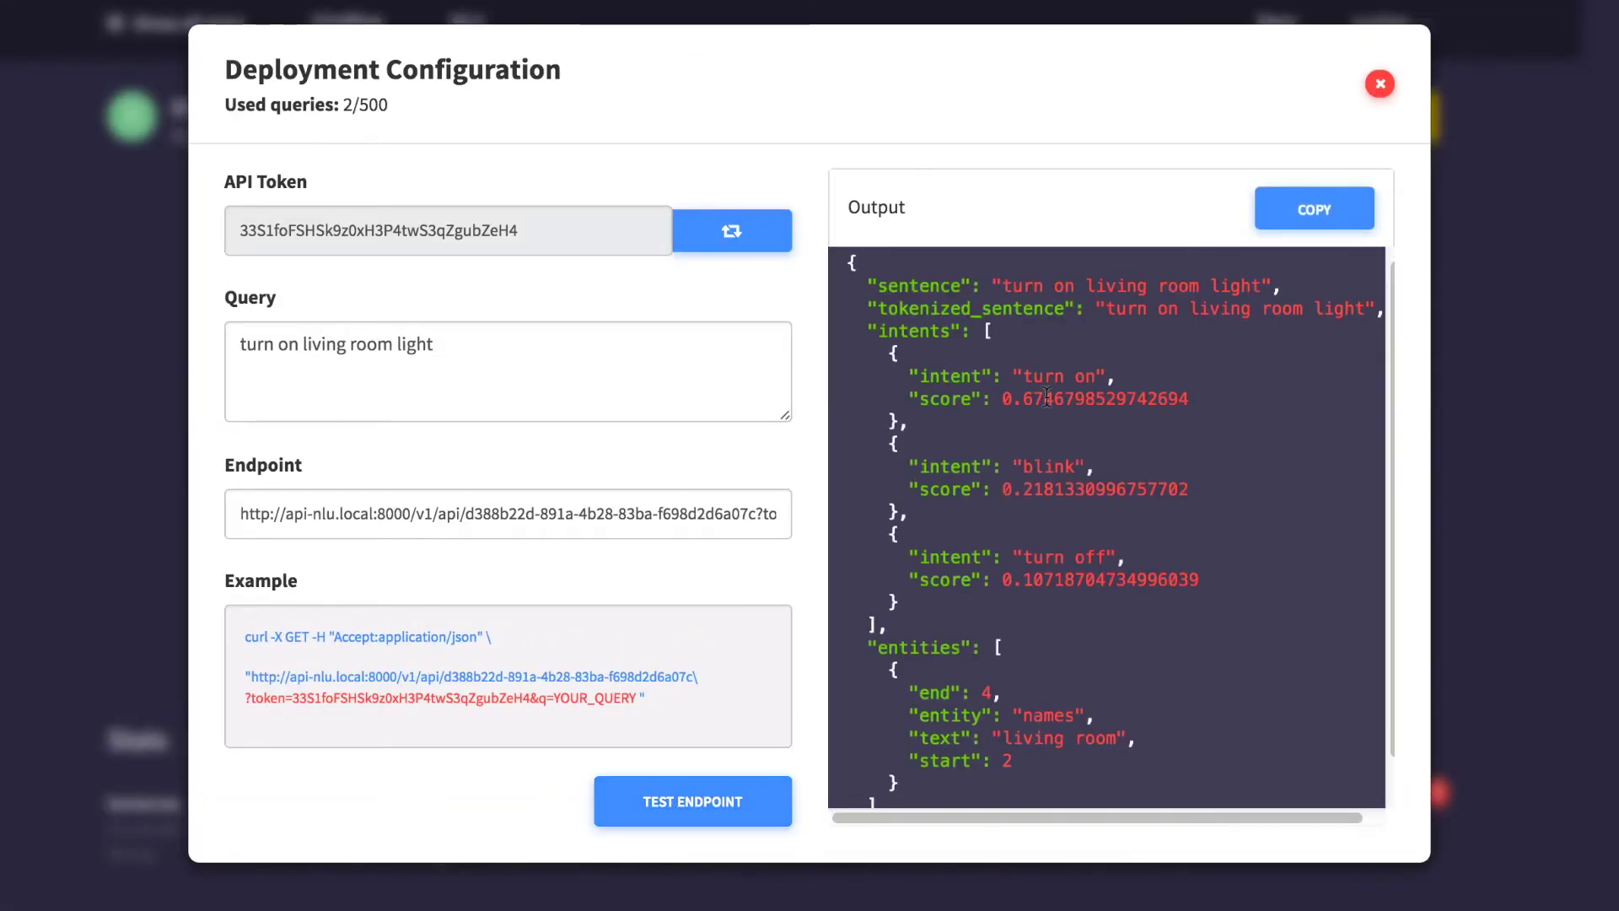
left_click(1381, 84)
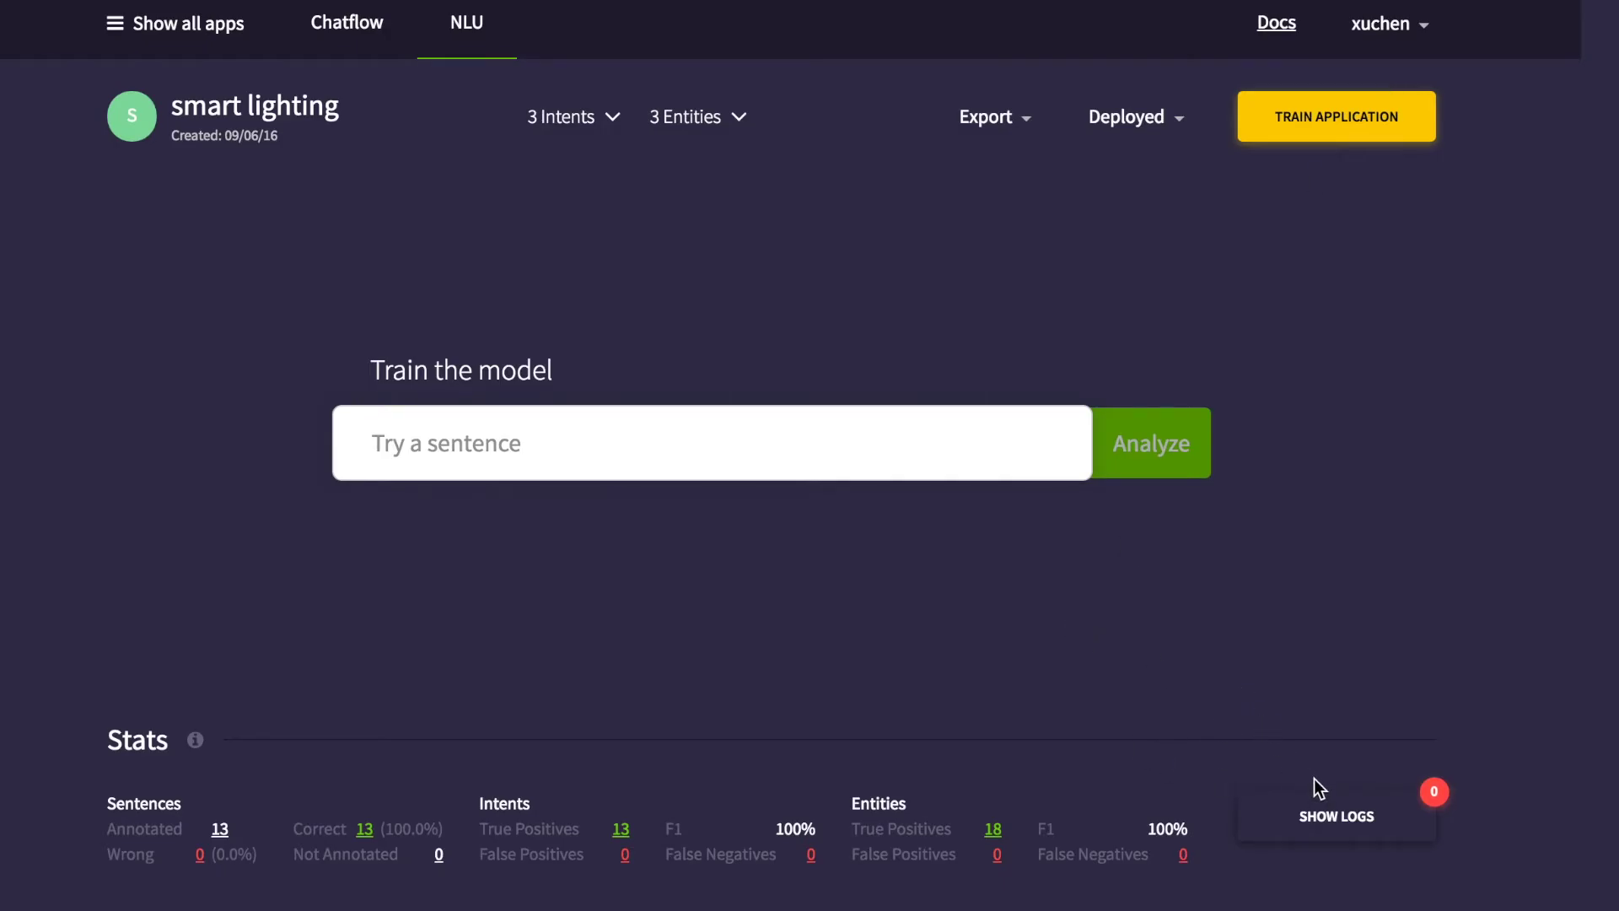
Step: Show the logs and examine how the two endpoint test queries were identified
left_click(1320, 815)
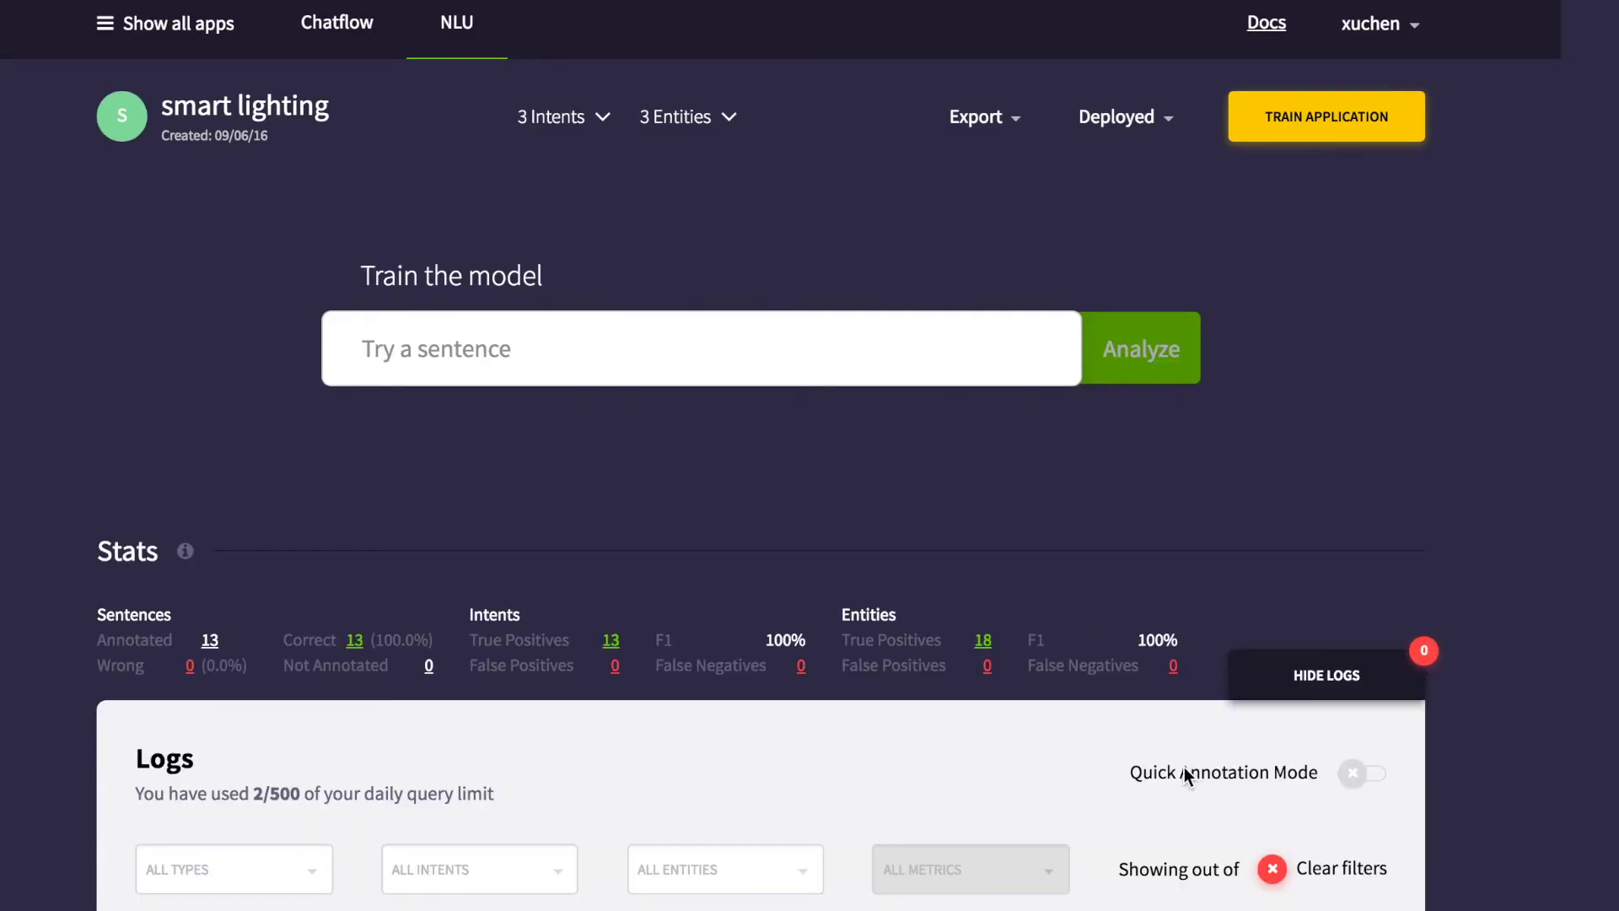
scroll(1184, 766, "down", 10)
scroll(593, 401, "up", 1)
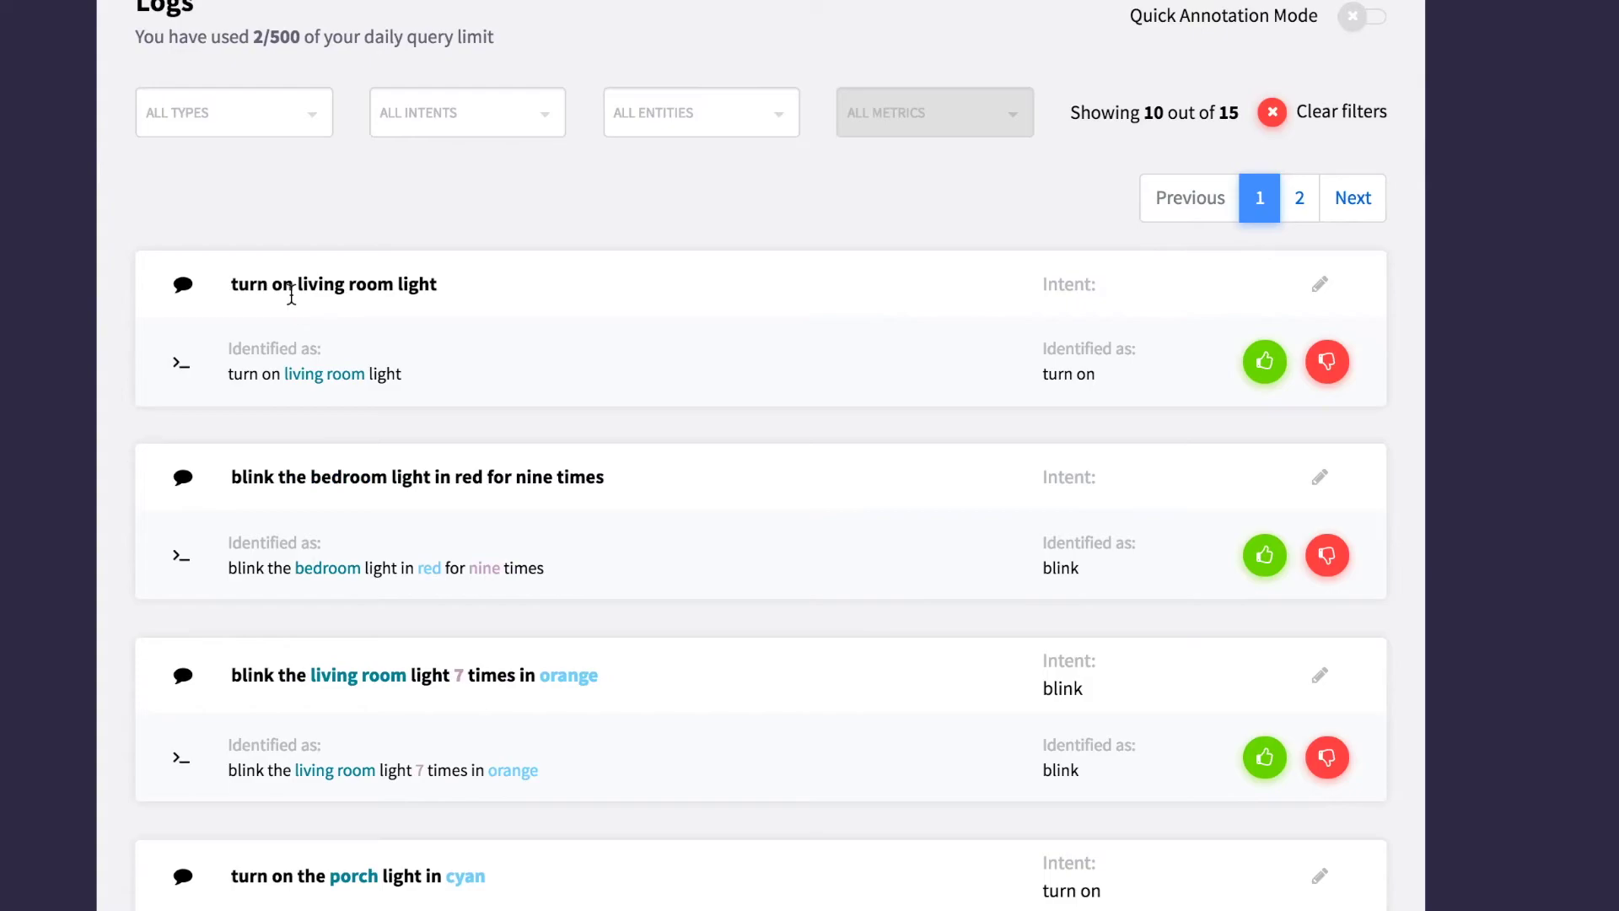
triple_click(243, 353)
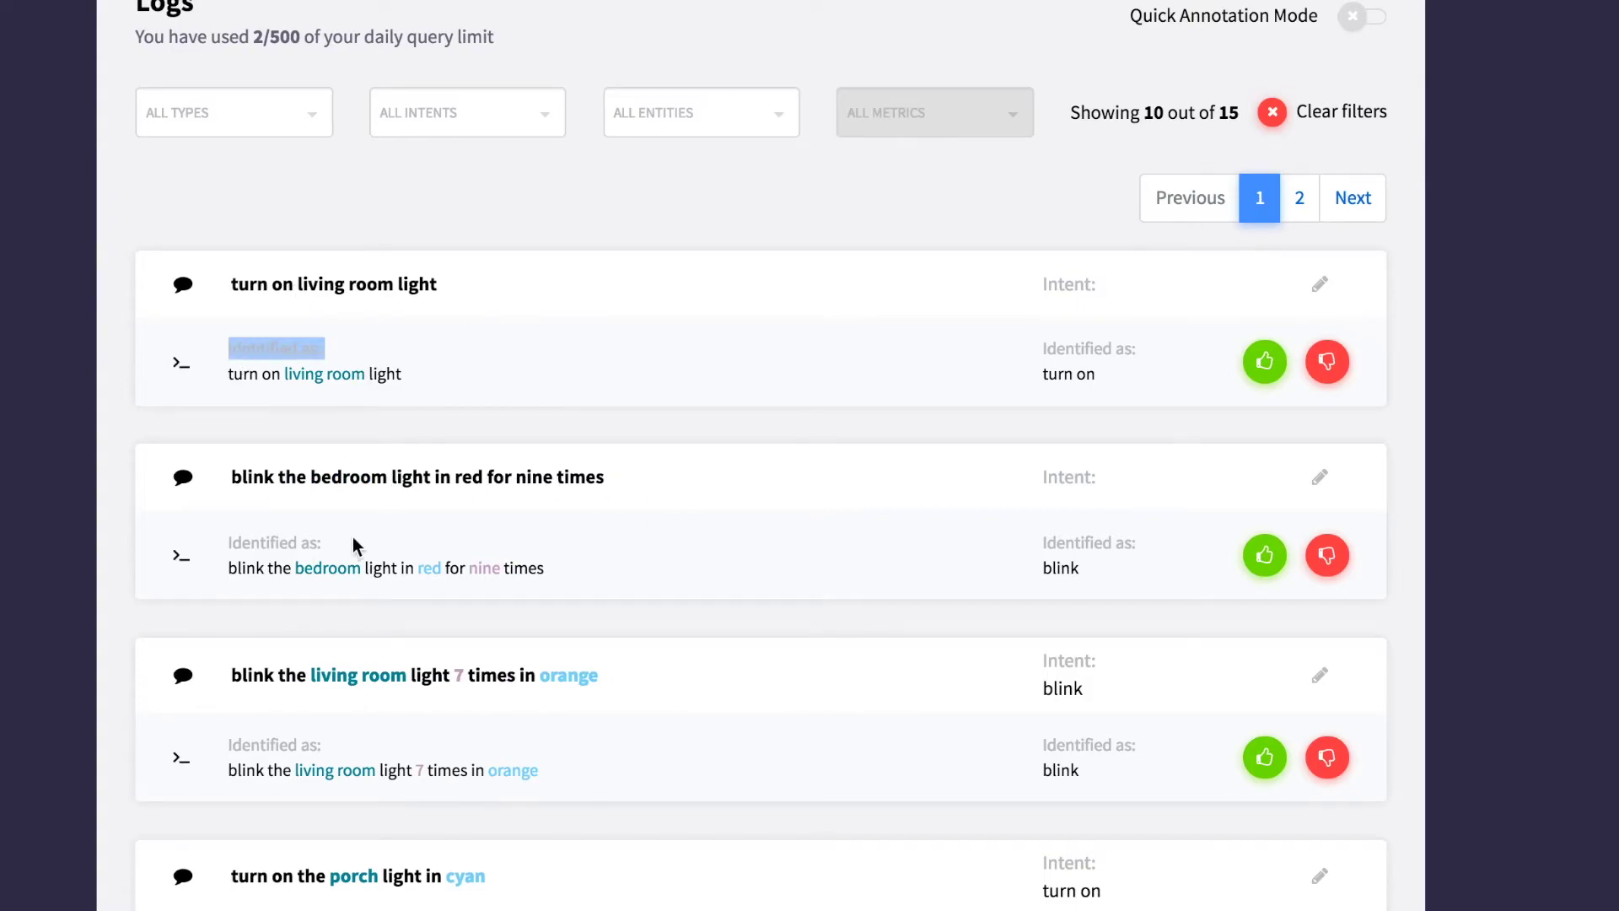
double_click(258, 543)
left_click(439, 535)
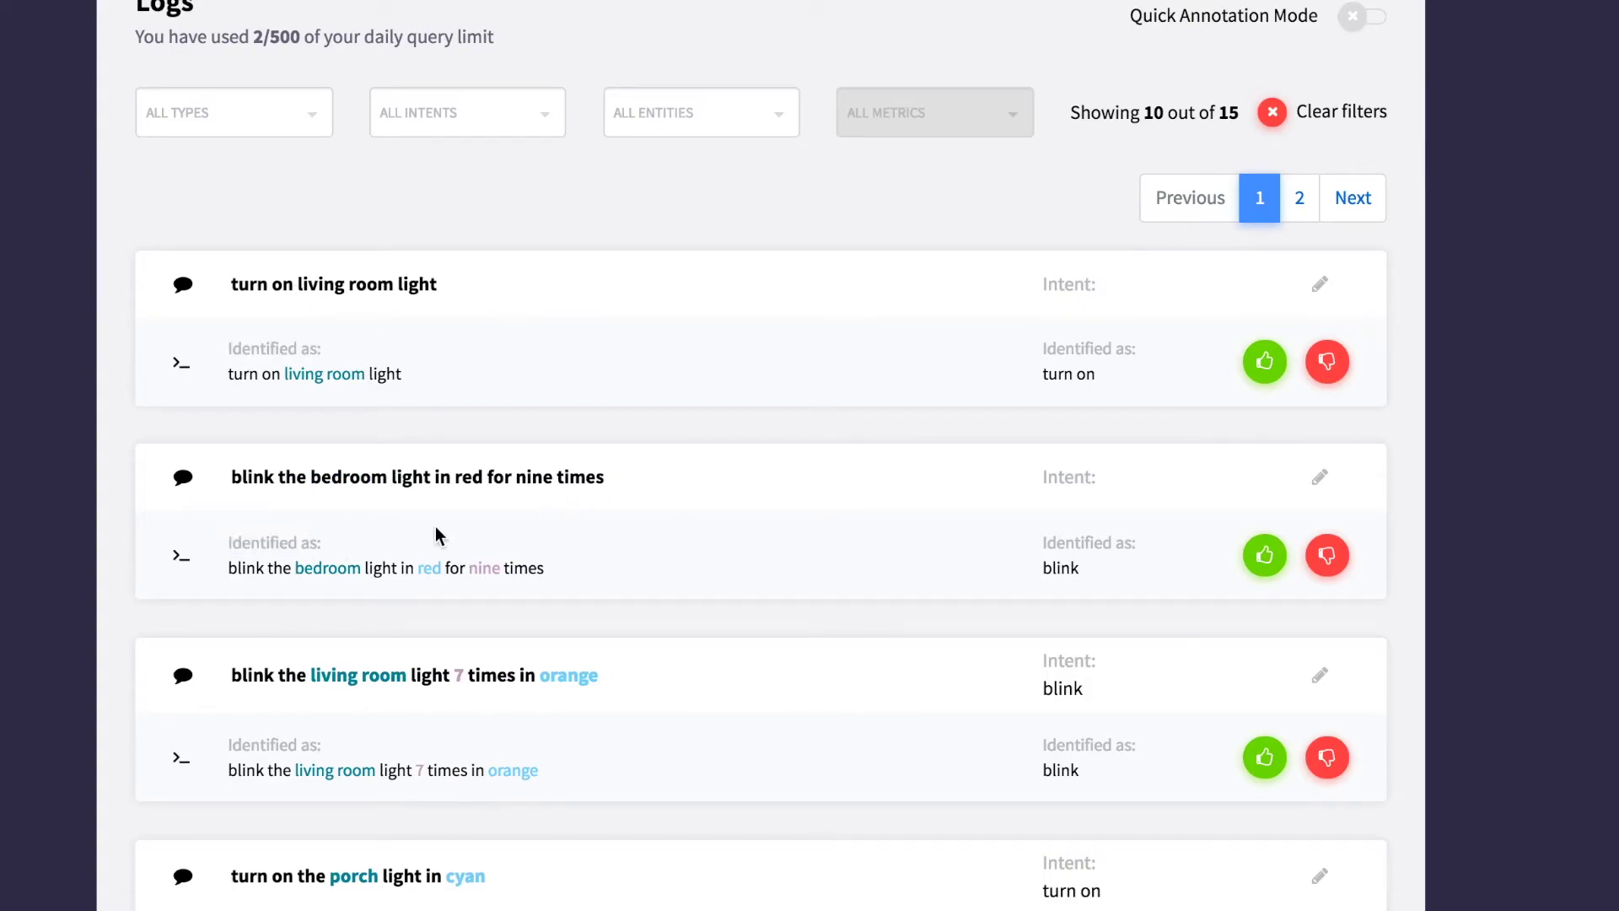
Step: Approve the identified intents and entities of "blink the bedroom light in red for nine times" and "turn on living room light" in the logs
double_click(380, 568)
left_click(505, 595)
left_click(1264, 557)
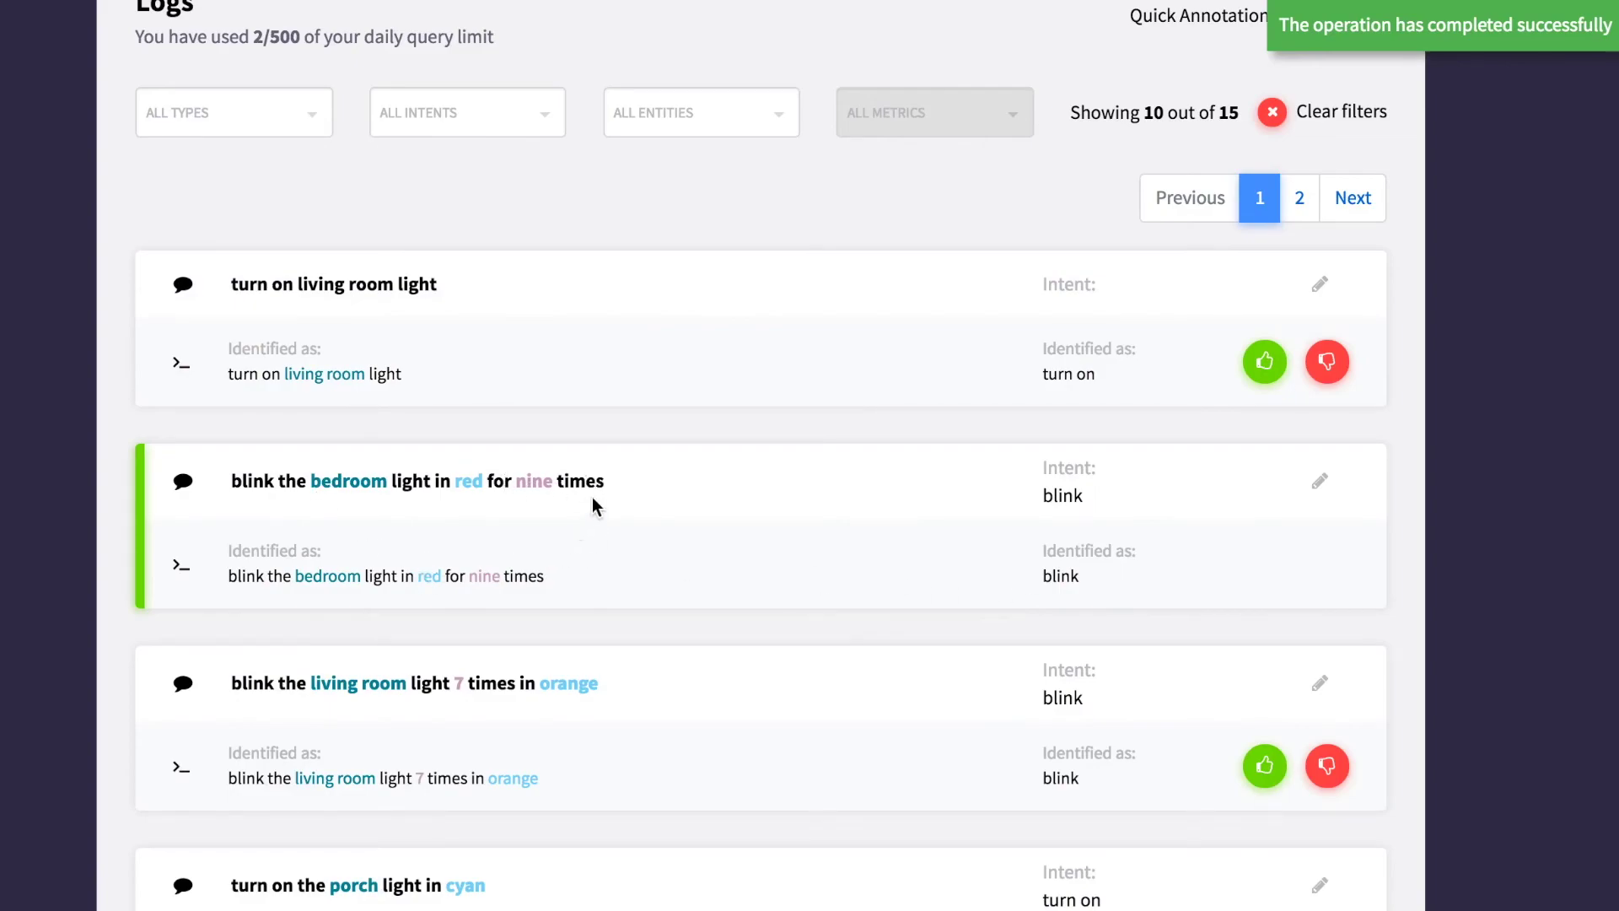
scroll(609, 506, "up", 1)
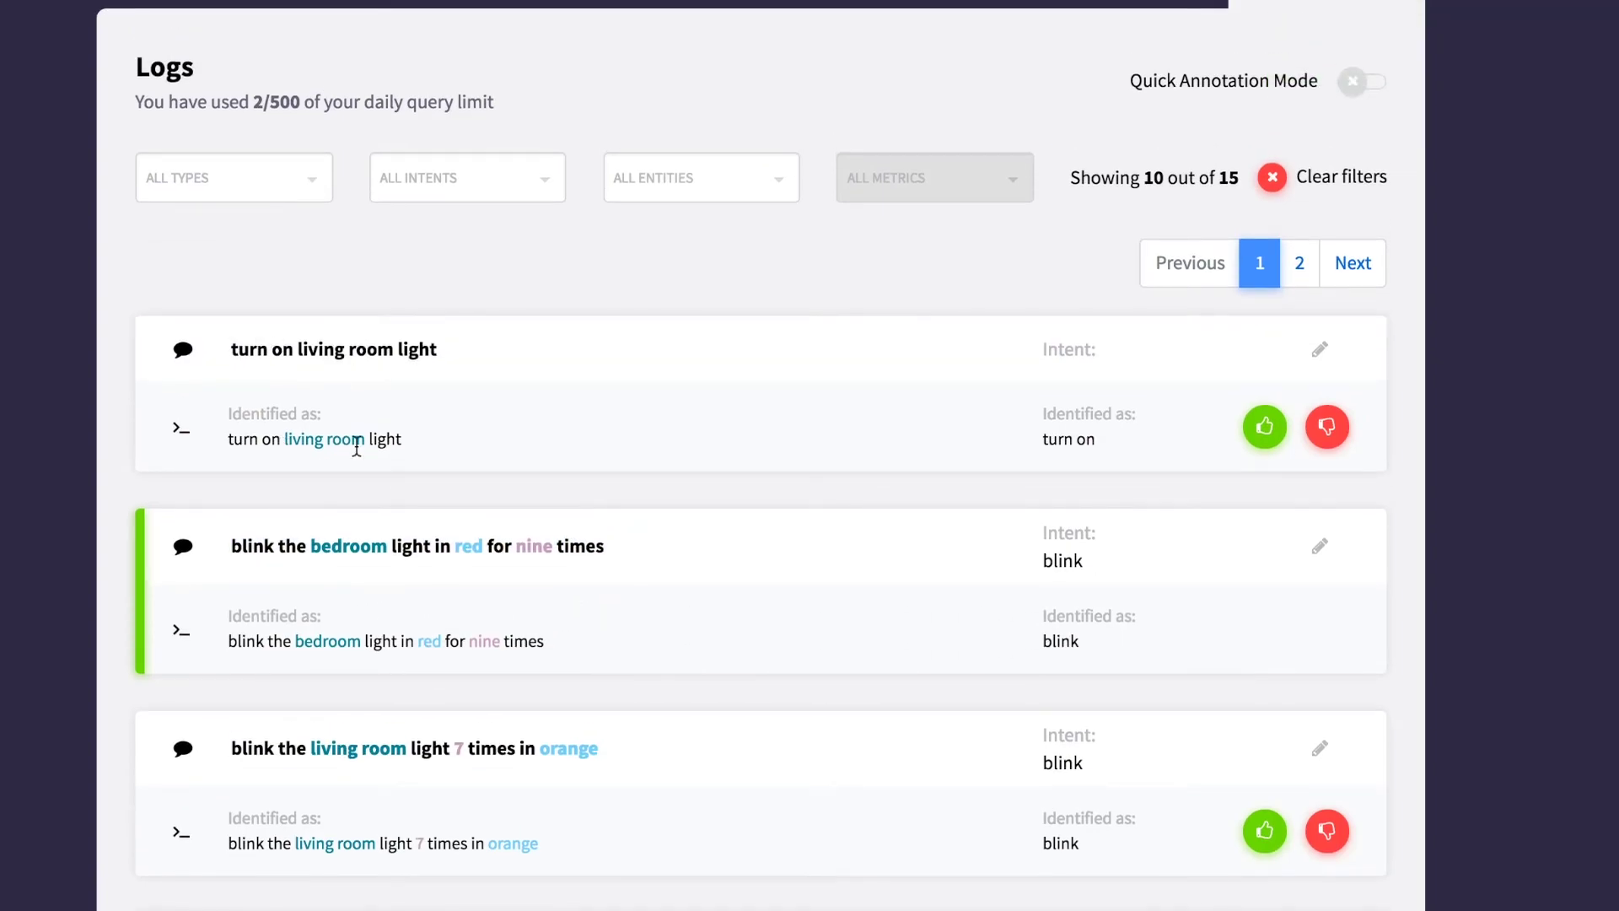
left_click(1263, 427)
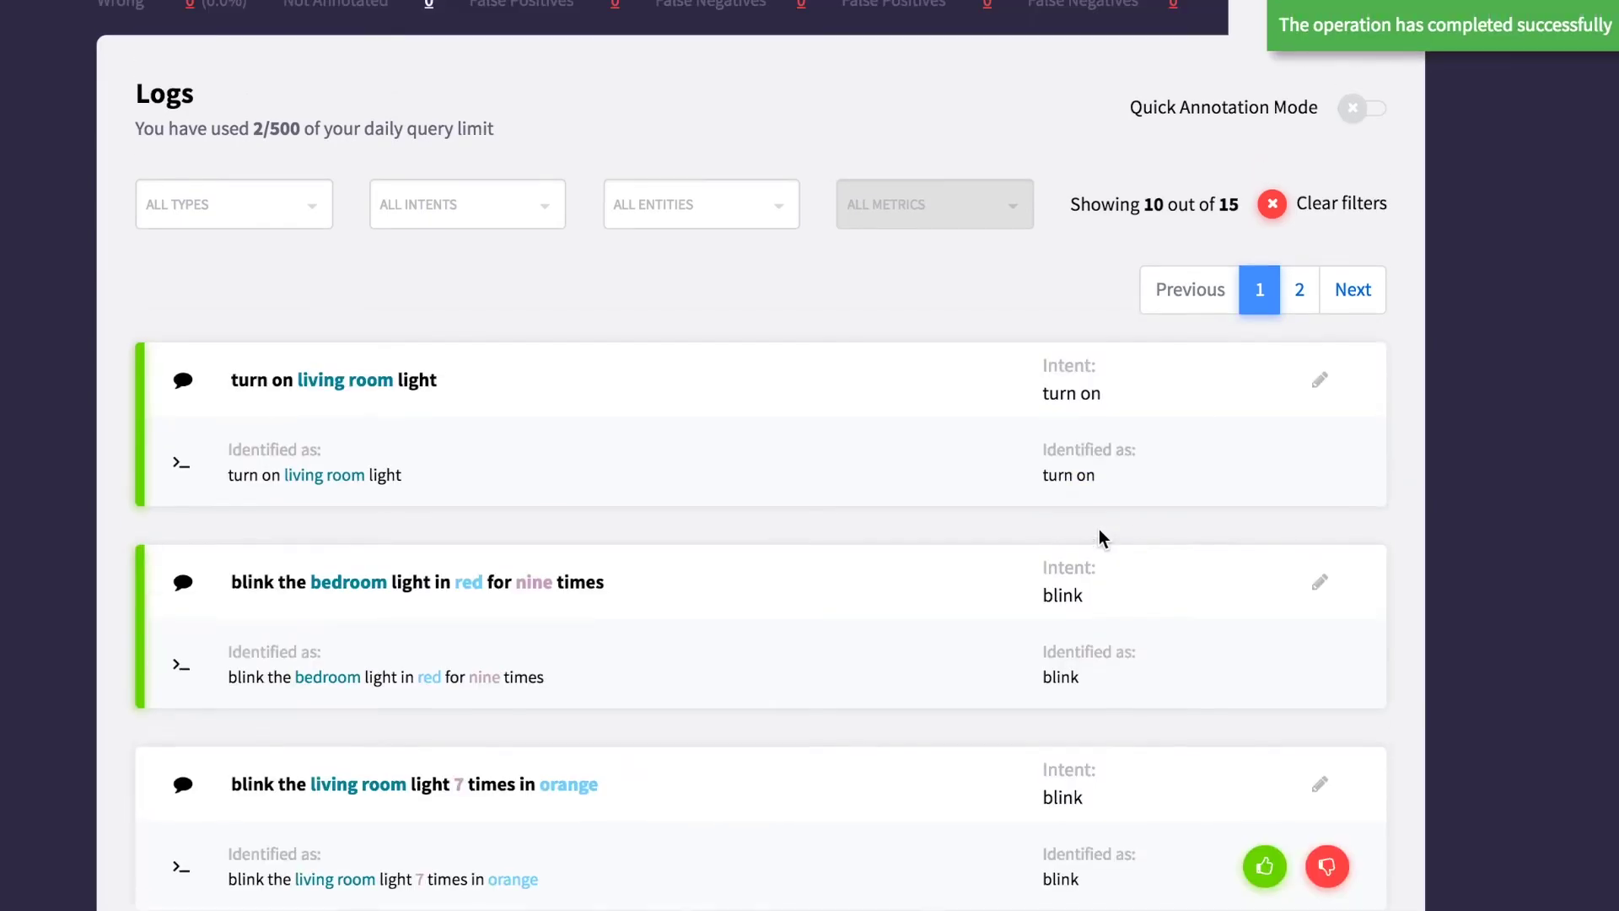
Step: Re-annotate "living room" as the color entity in the "turn on living room light" log entry, save it and hide the logs
left_click(1310, 479)
left_click(371, 462)
left_click(463, 560)
left_click(408, 539)
left_click(396, 607)
left_click(1259, 654)
scroll(974, 609, "up", 5)
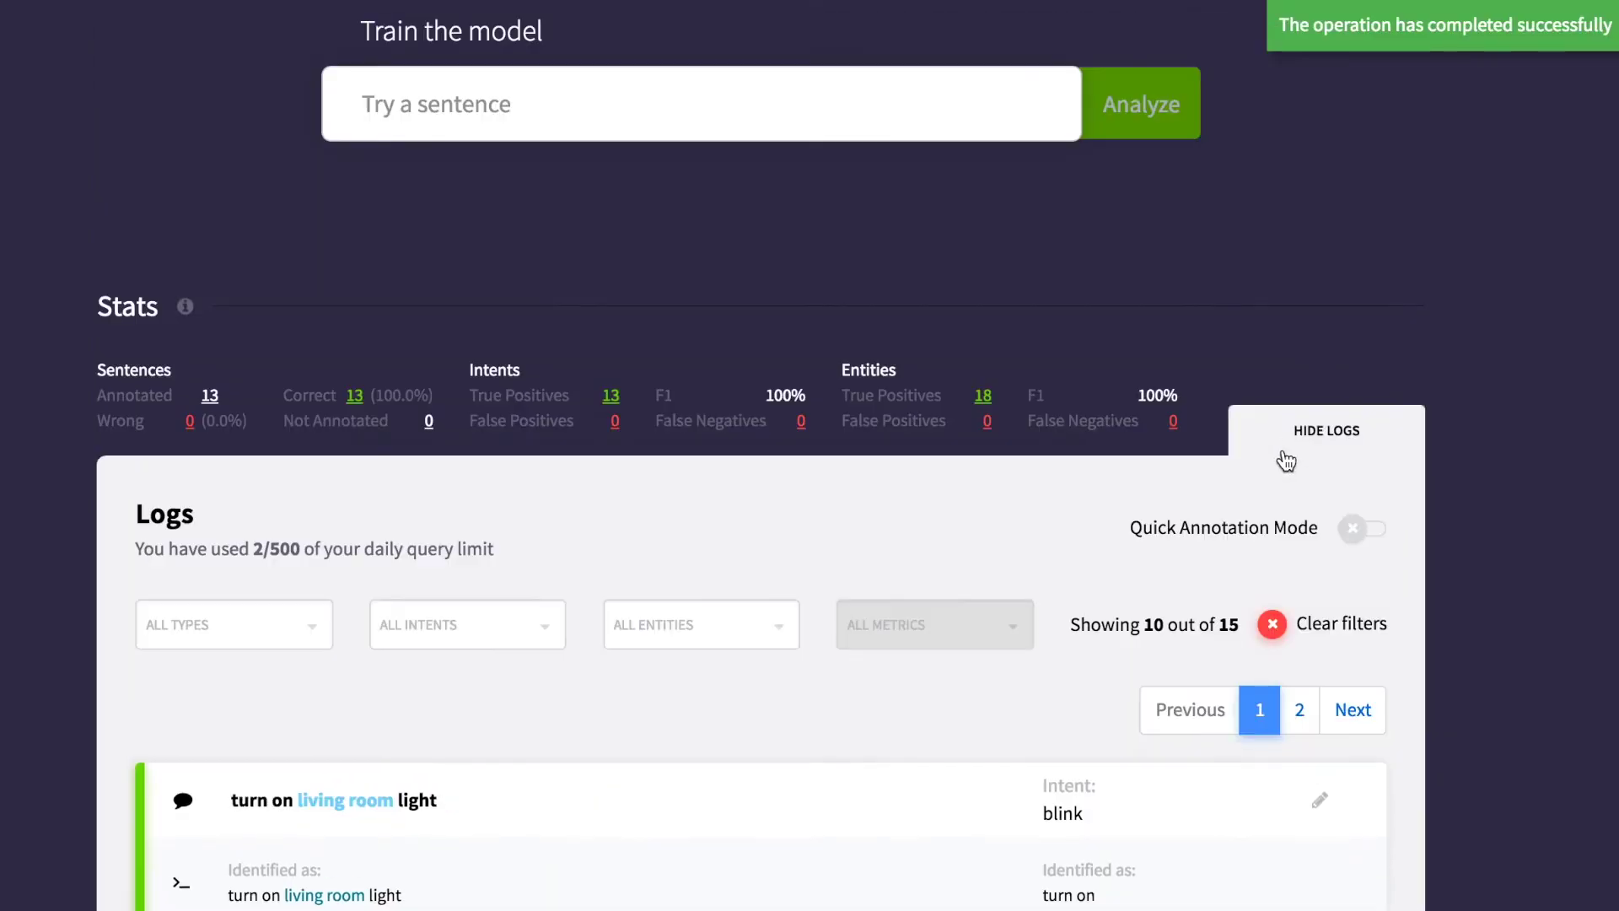
left_click(1282, 456)
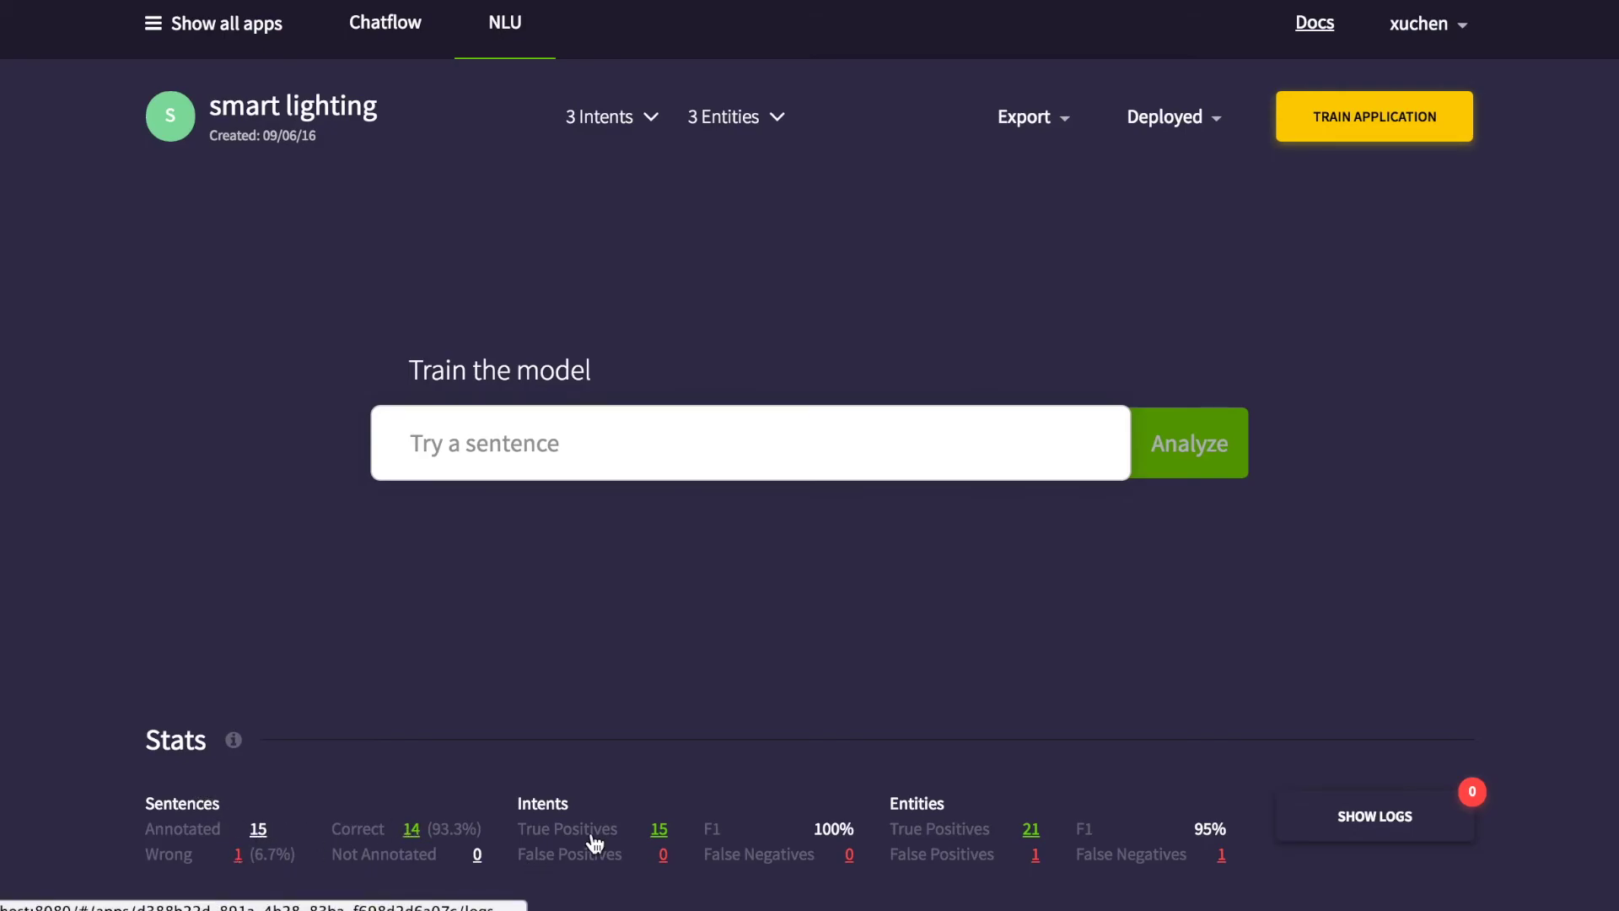
Step: Examine the log entries for the blink intent's true positives and the names entity's false positives, and hide the logs
left_click(646, 131)
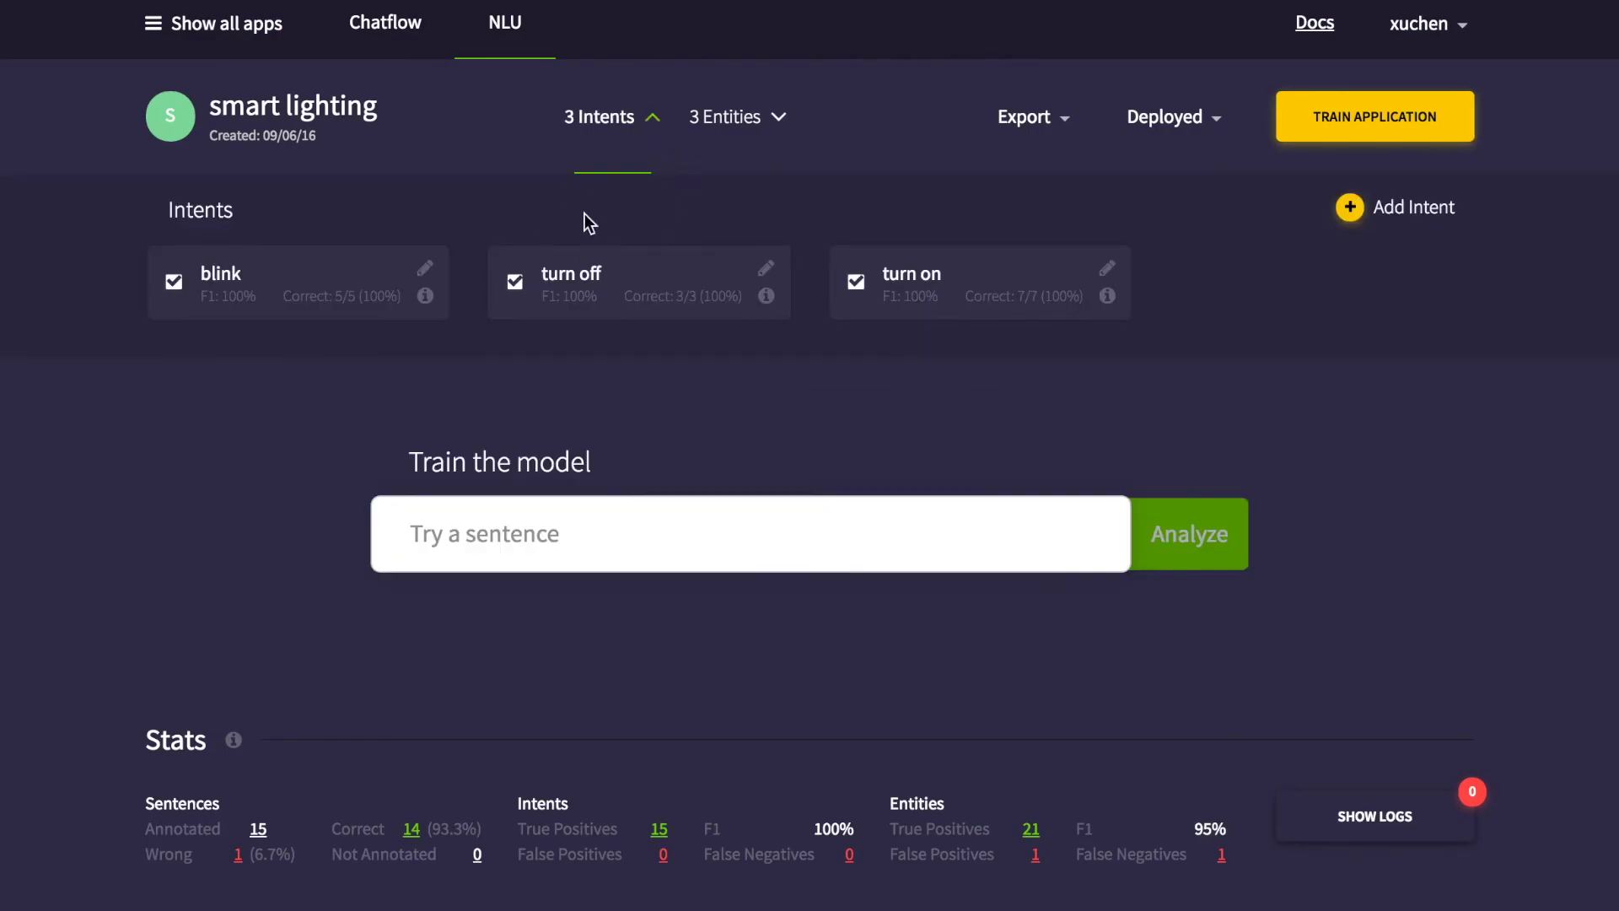
left_click(432, 305)
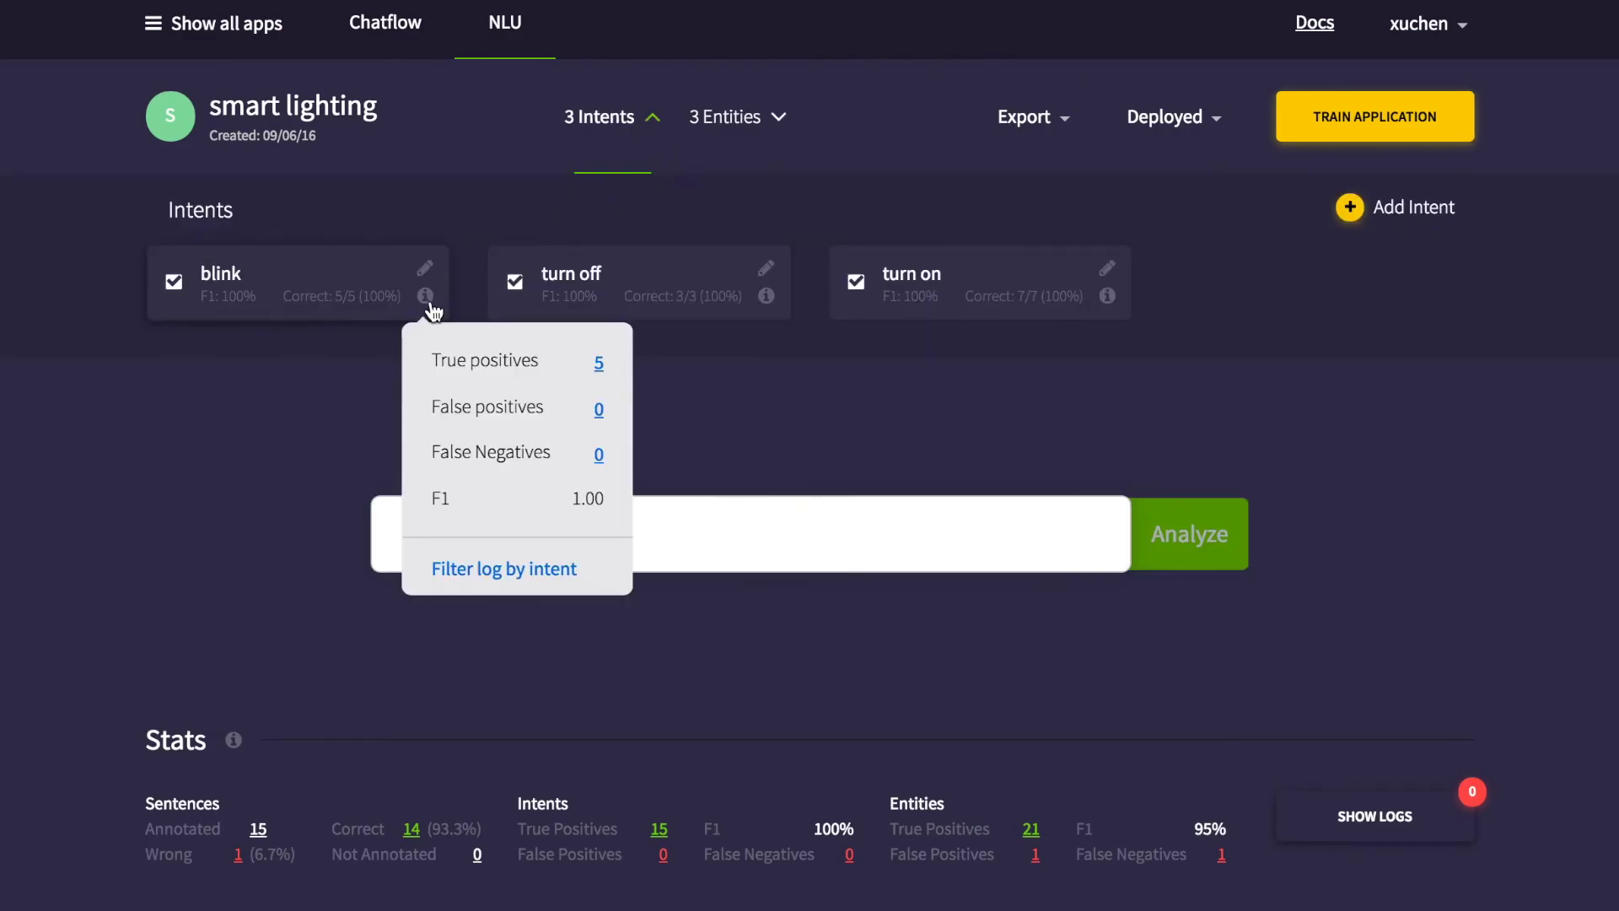
left_click(597, 364)
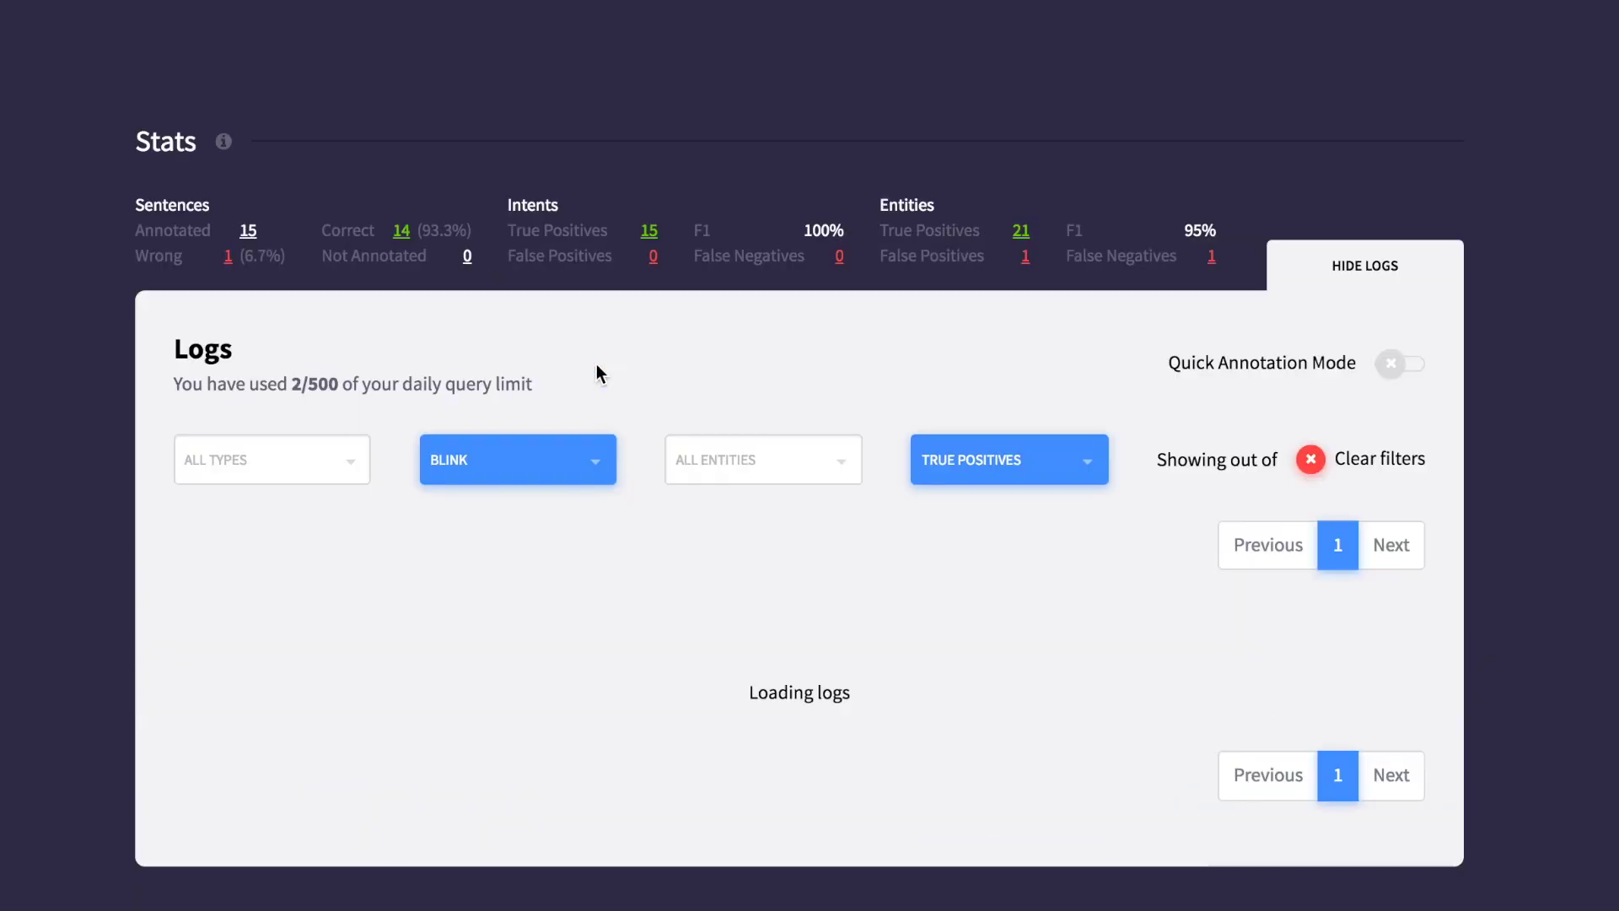
scroll(646, 624, "down", 7)
scroll(645, 624, "up", 12)
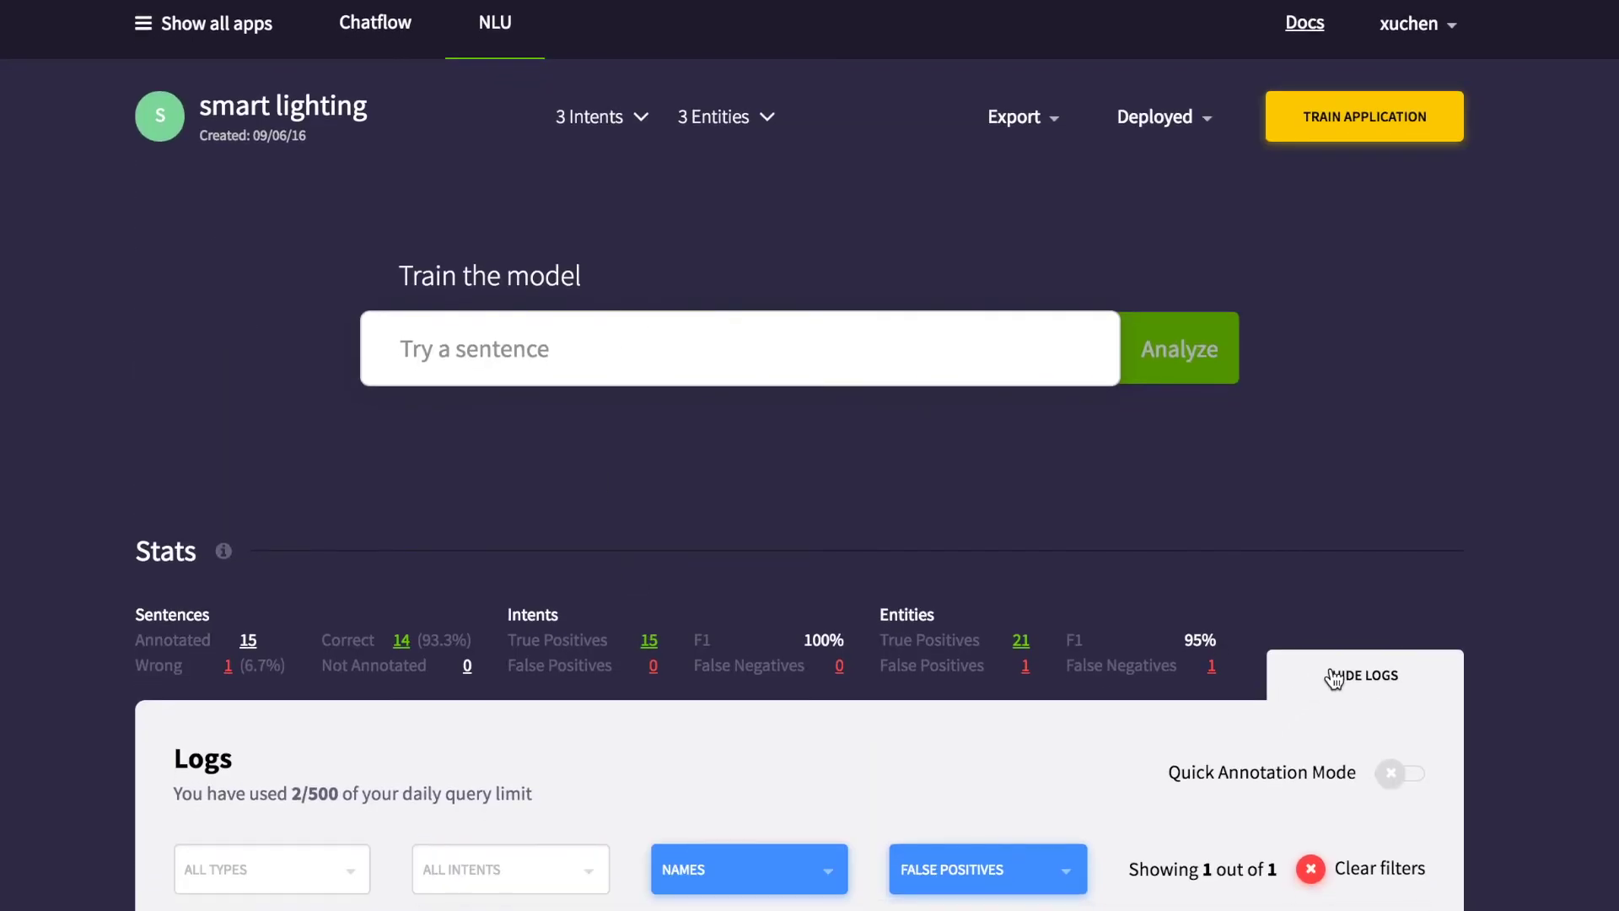
left_click(1320, 677)
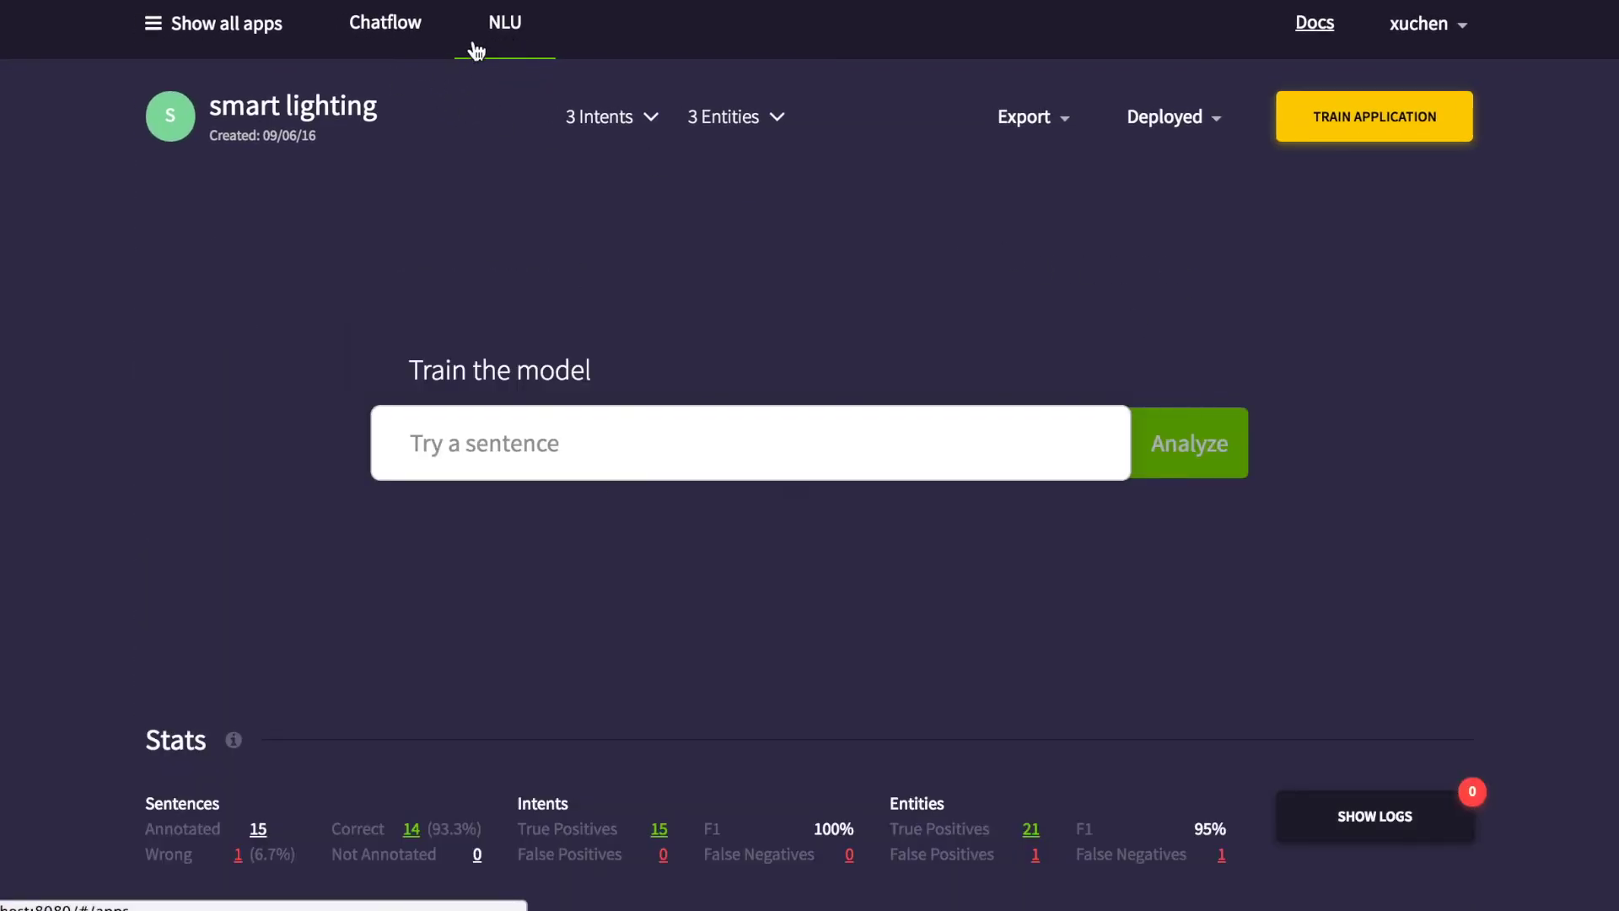
Step: Return to the NLU app list, expand smart lighting's deployment information, copy the deployment URL and collapse the information again
left_click(499, 26)
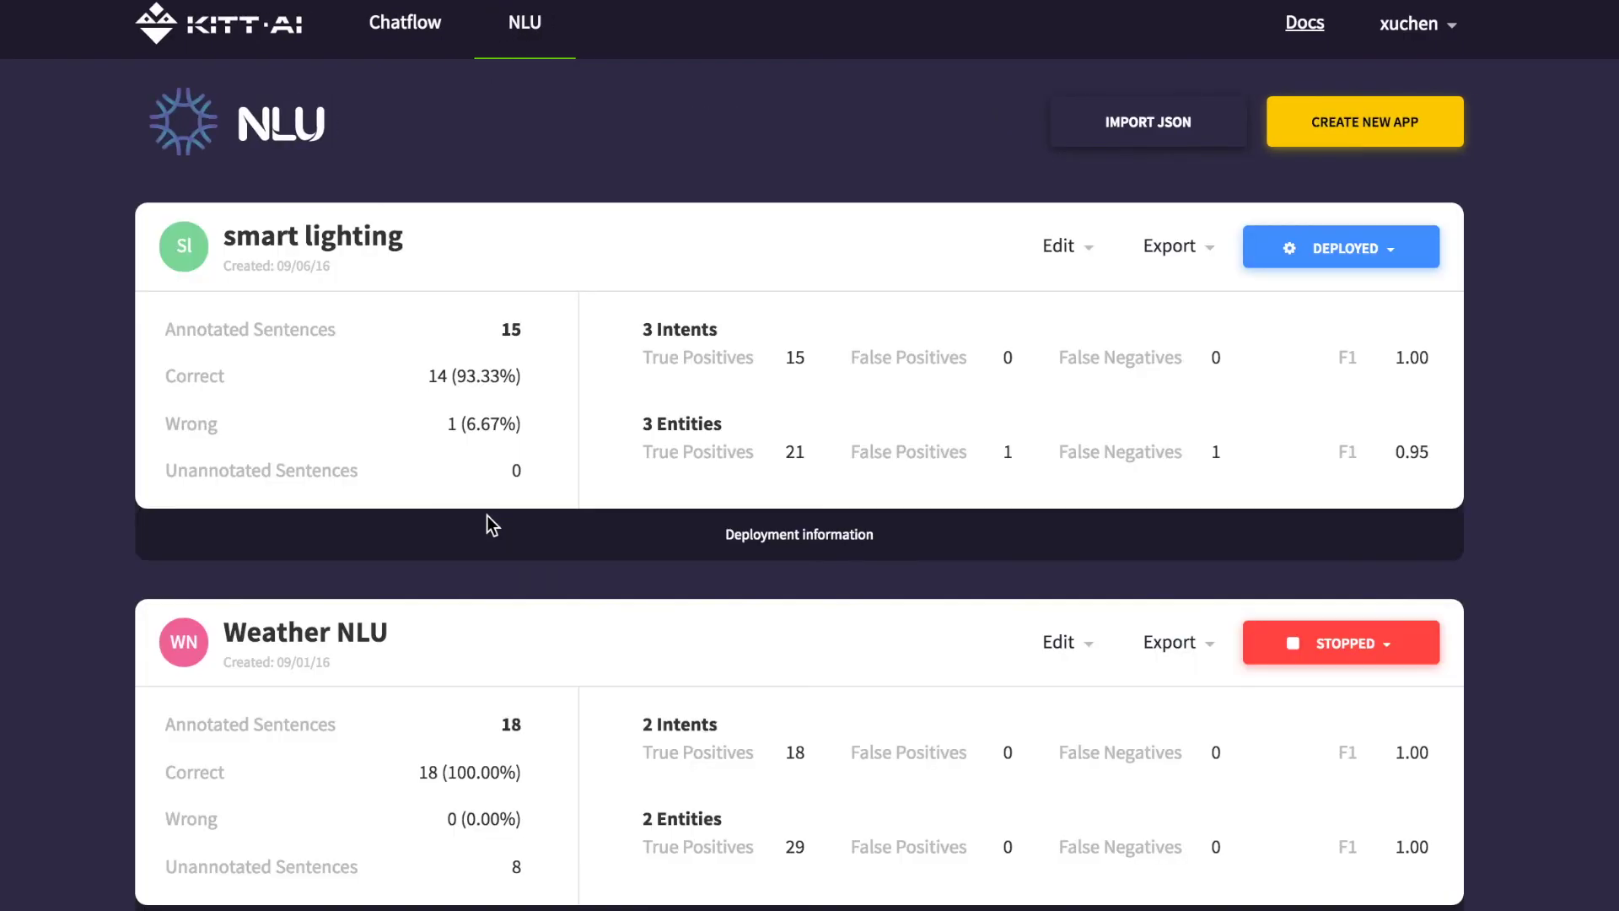
left_click(759, 534)
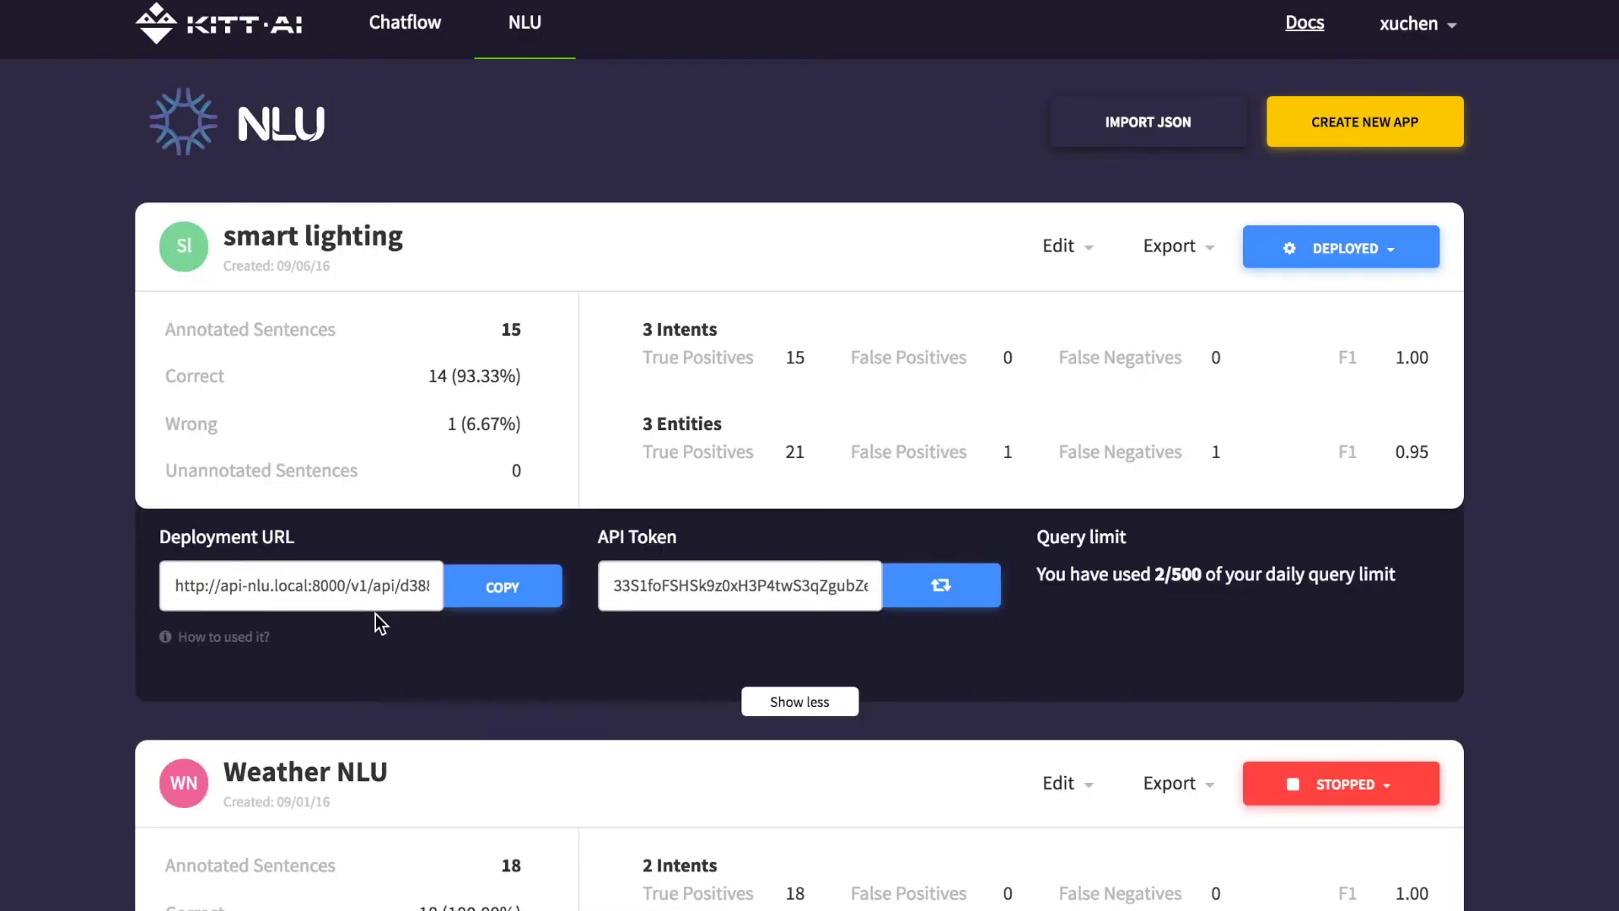
left_click(462, 592)
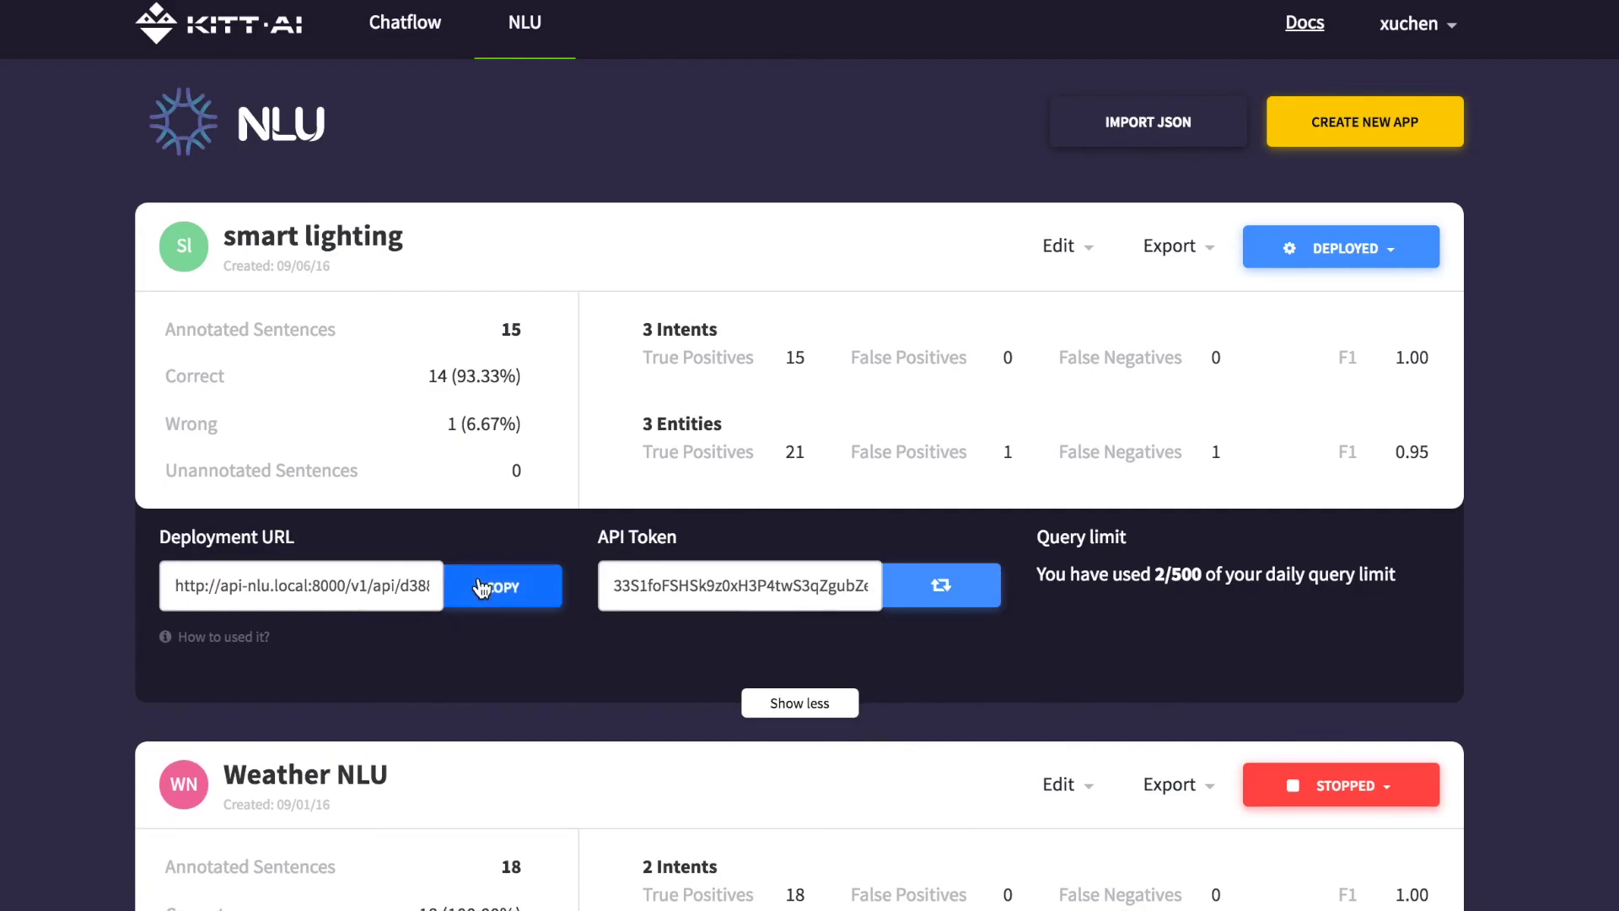
left_click(408, 585)
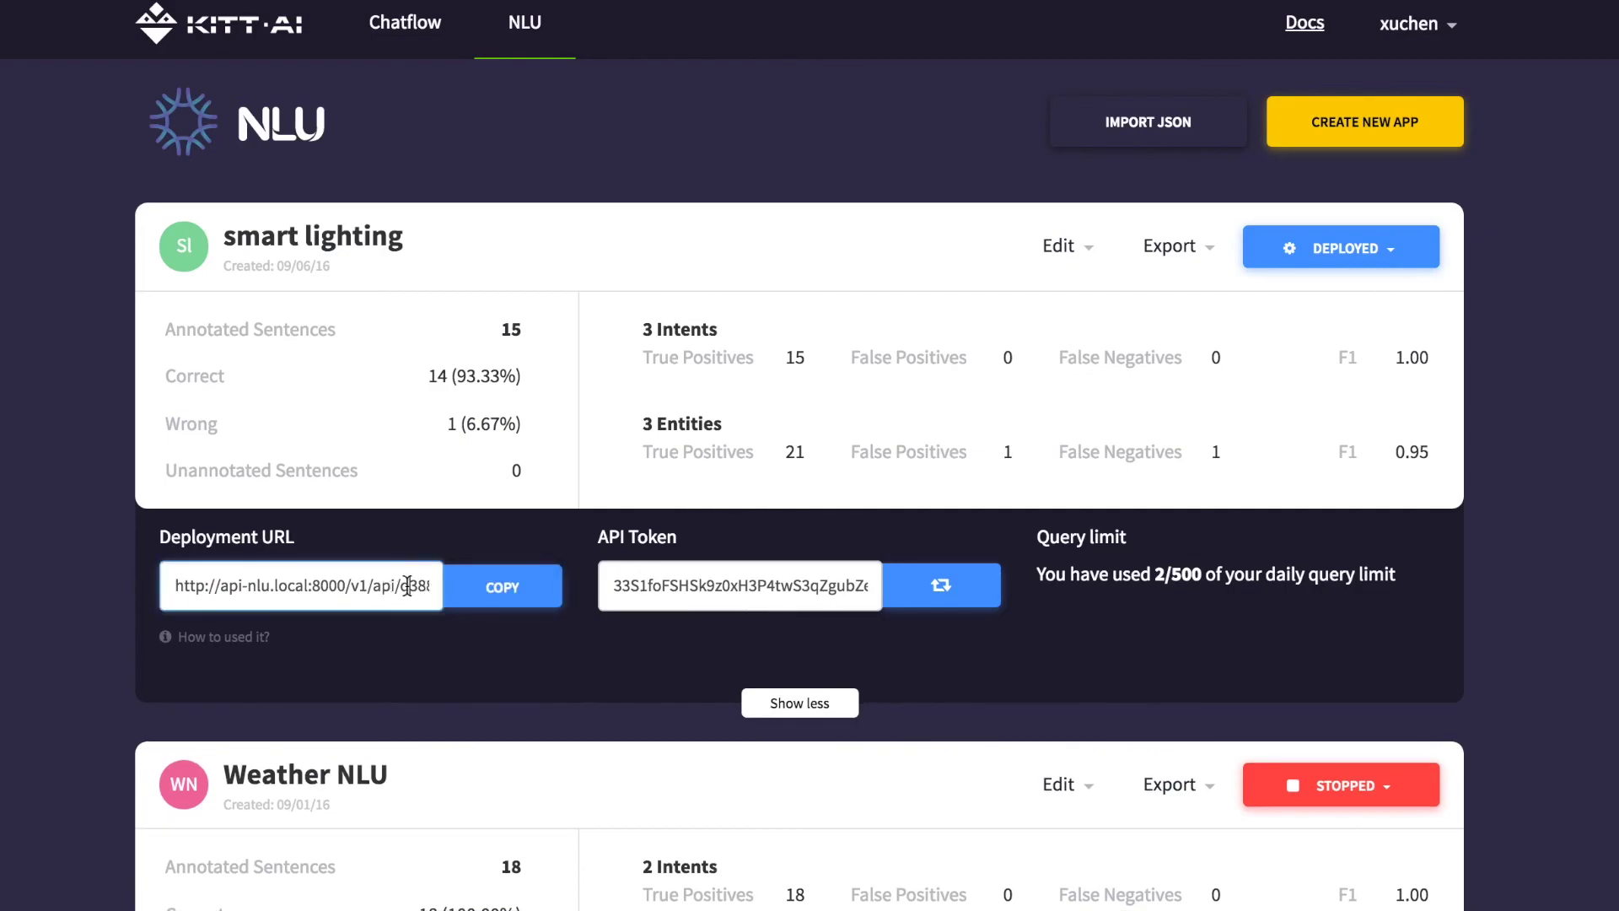
left_click_drag(410, 585, 422, 585)
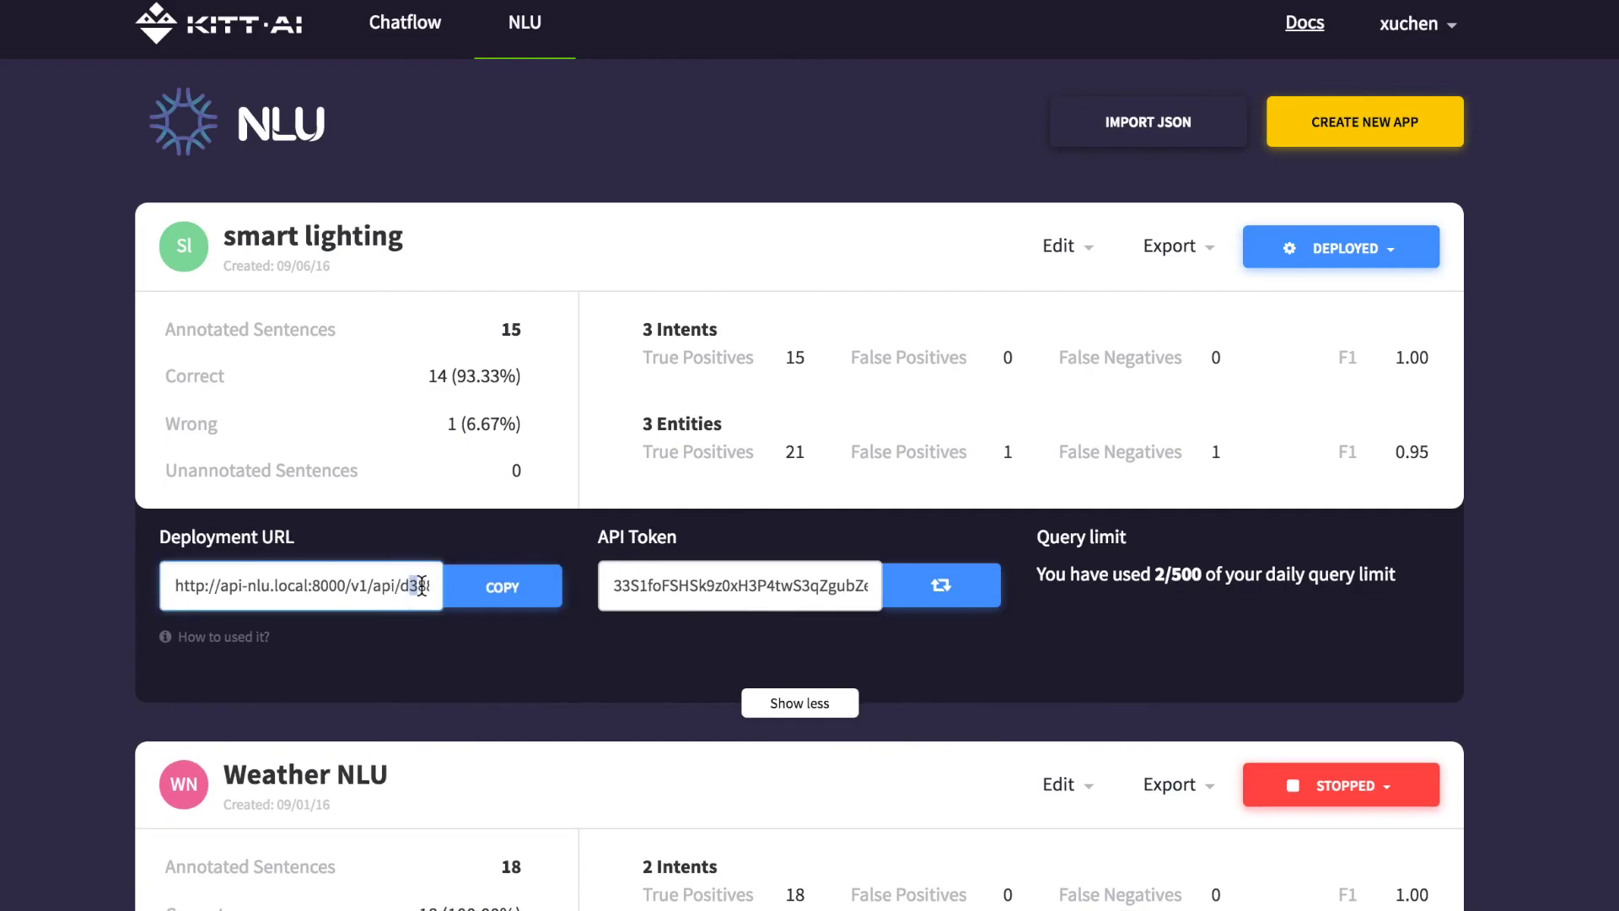
left_click(769, 705)
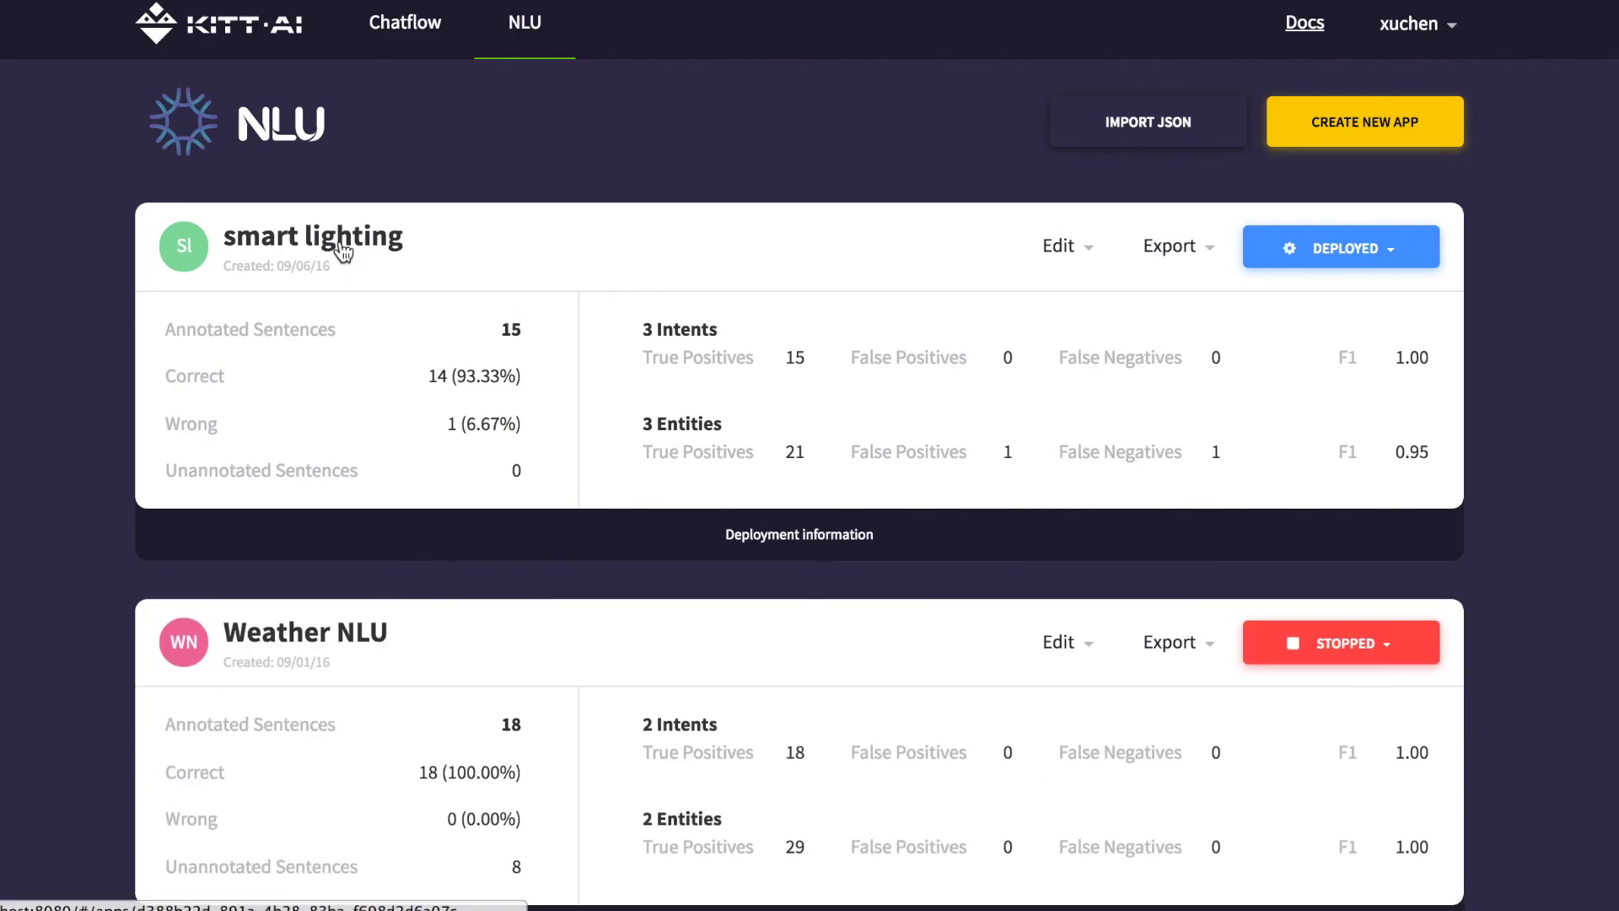